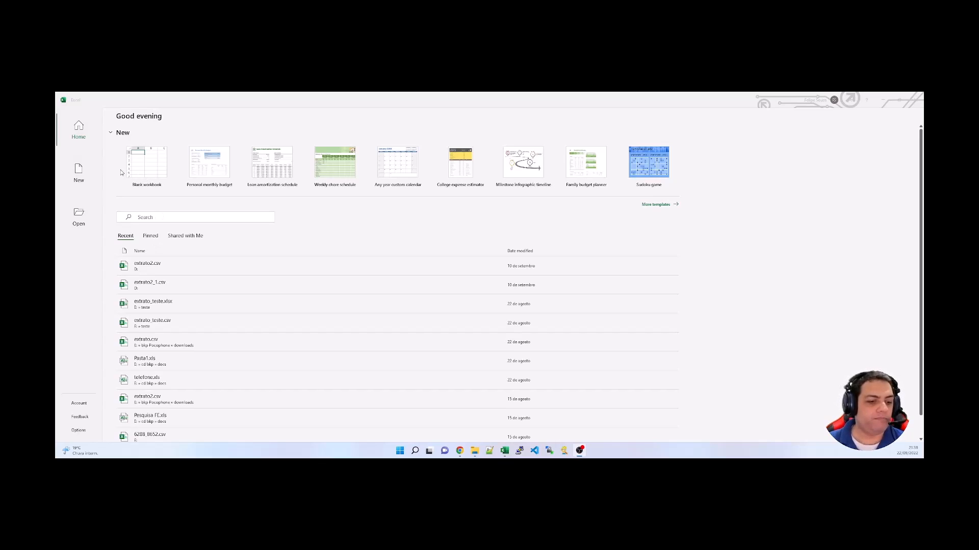
- Create a new blank workbook
left_click(97, 155)
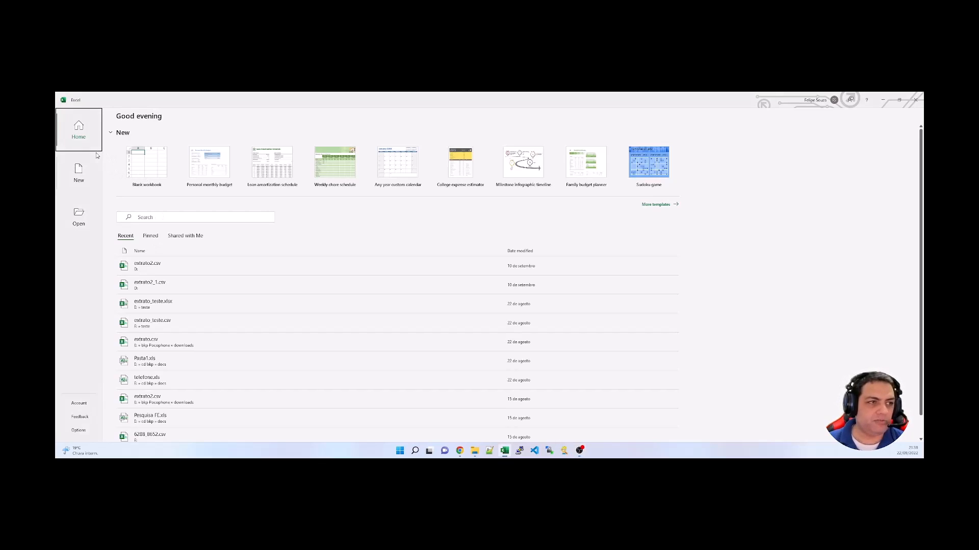
left_click(78, 171)
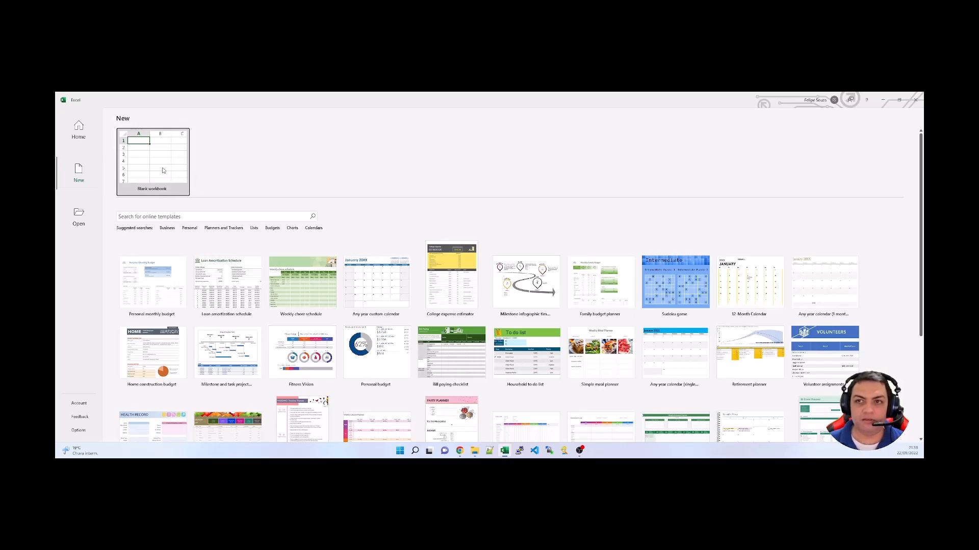
left_click(163, 170)
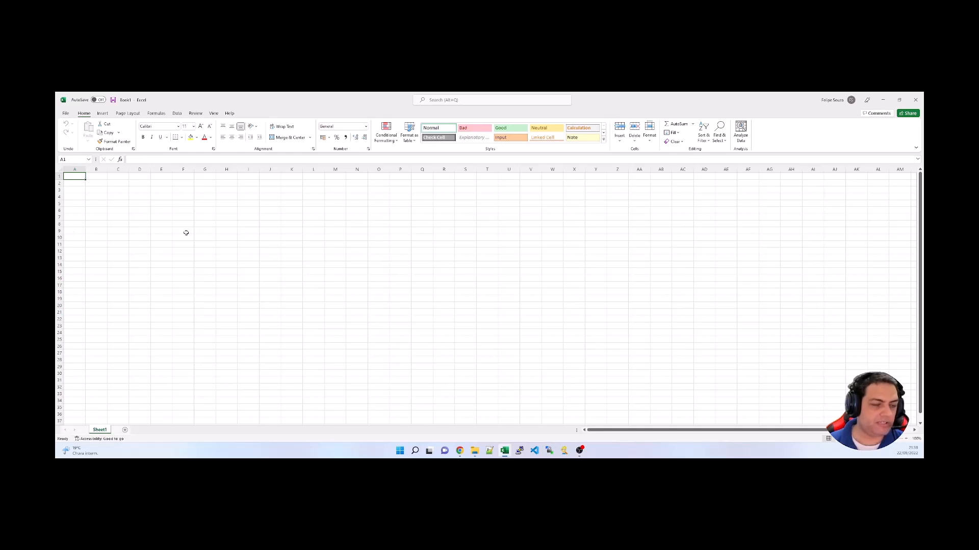
- Enter the header Moeda in A1 and list the coins BTC, ETH, ADA and ALPHA below it in A2:A5
type("Mo")
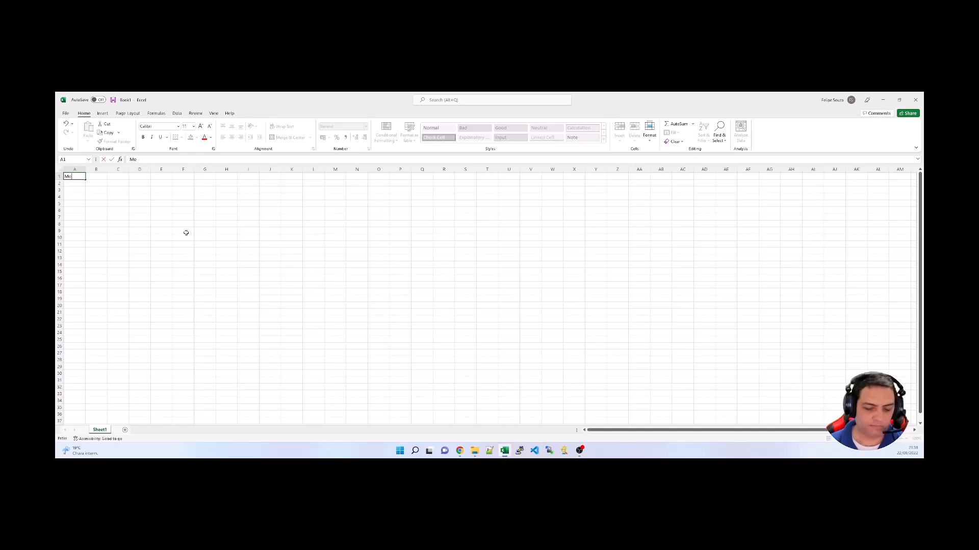
type("eda")
key("Return")
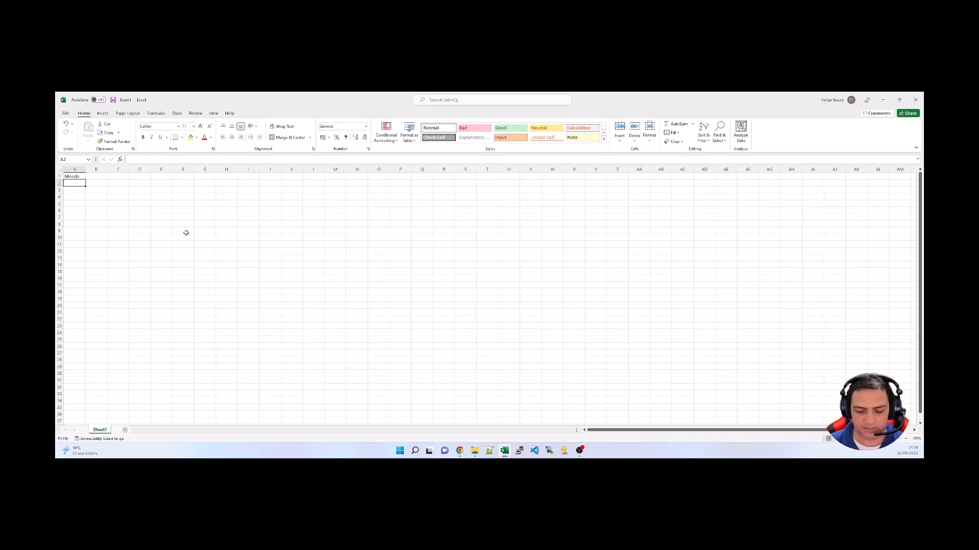
type("BTC")
key("Return")
type("ETH")
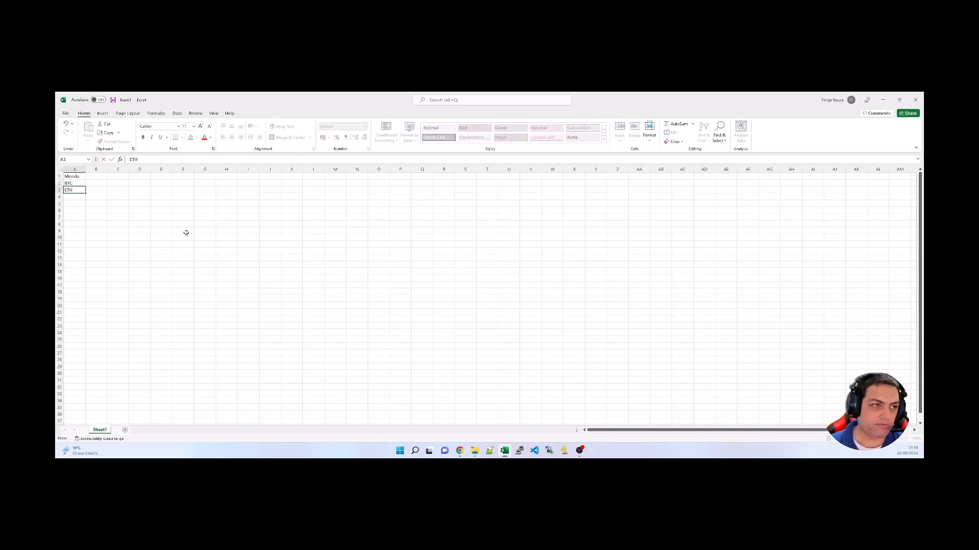
key("Return")
type("AD")
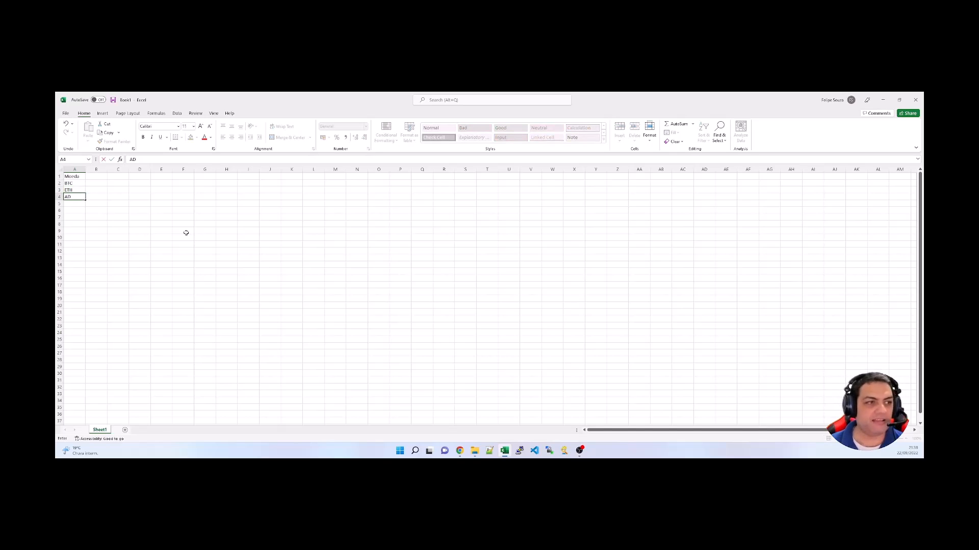
type("A")
key("Return")
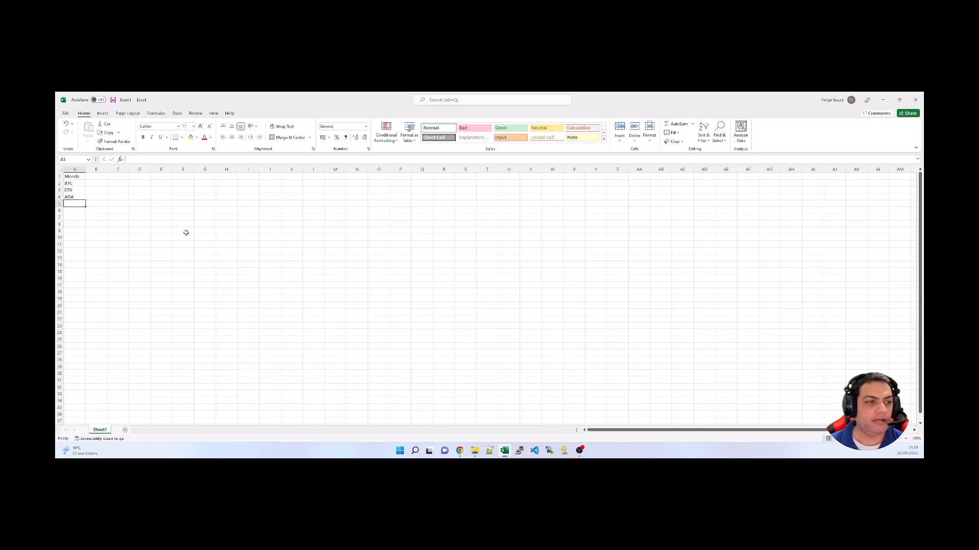
type("ALP")
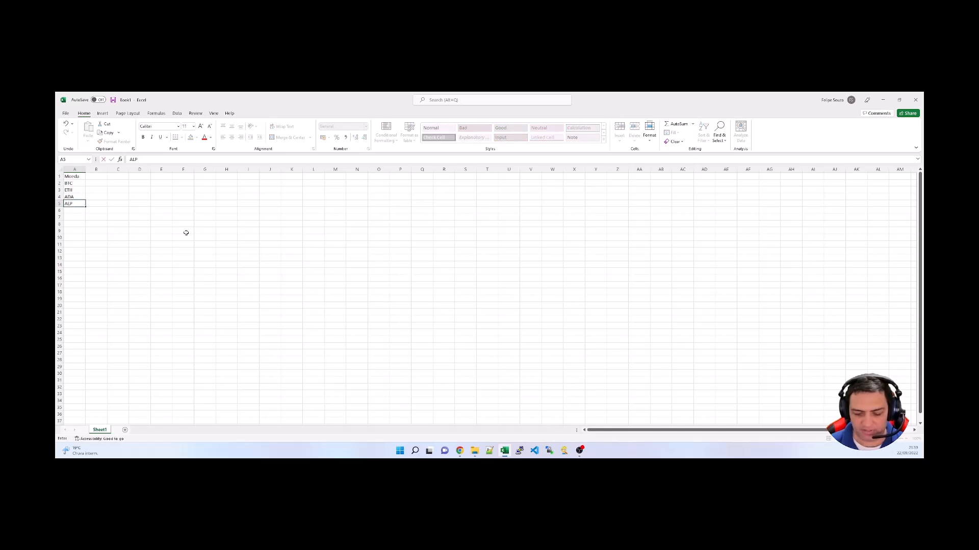
key("Return")
- Convert the coin list in A1:A5 into a table that has headers
key("Up")
key("Up")
key("Up")
key("Up")
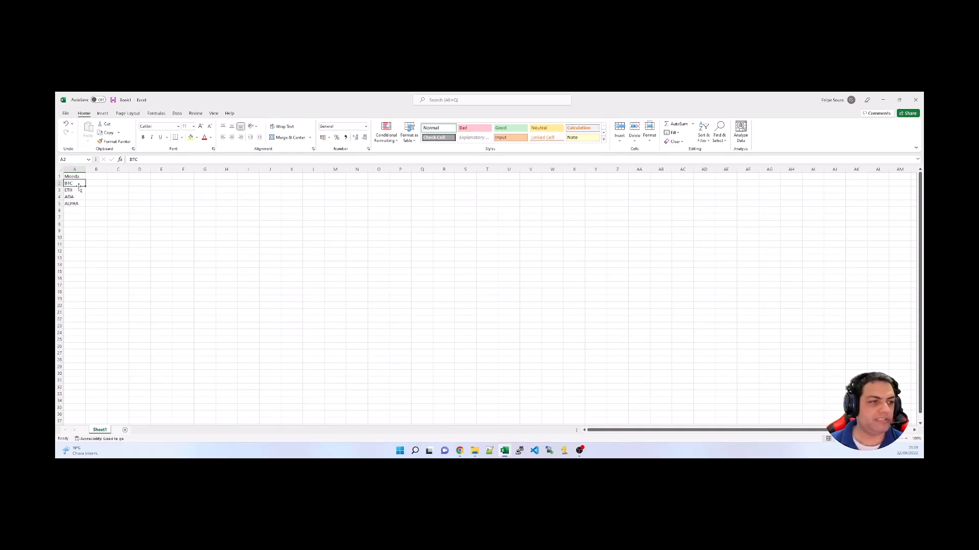
left_click_drag(75, 176, 76, 205)
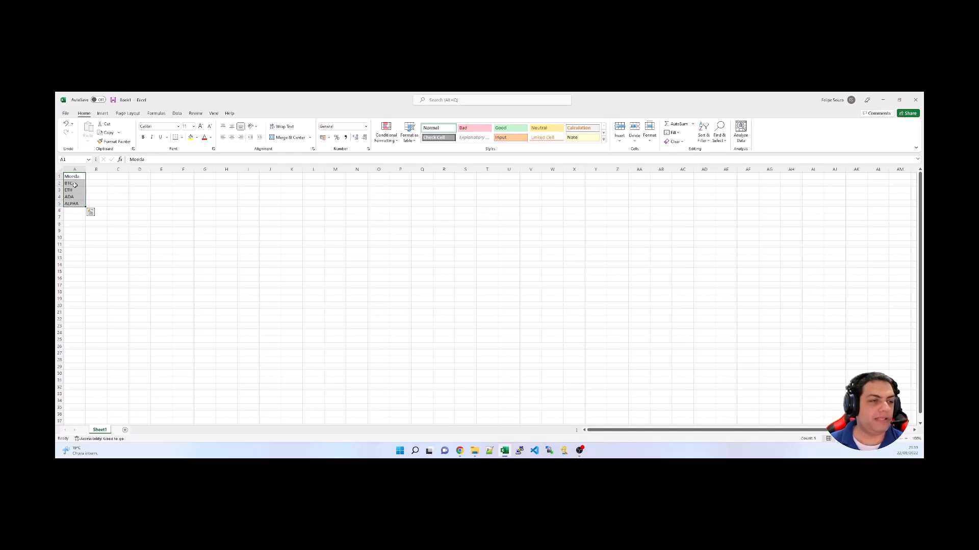
left_click(103, 114)
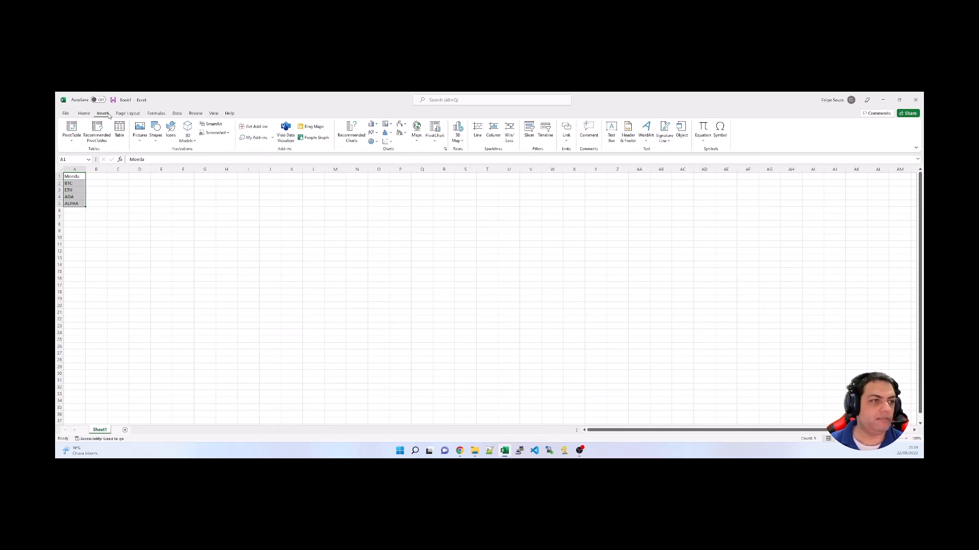
left_click(120, 130)
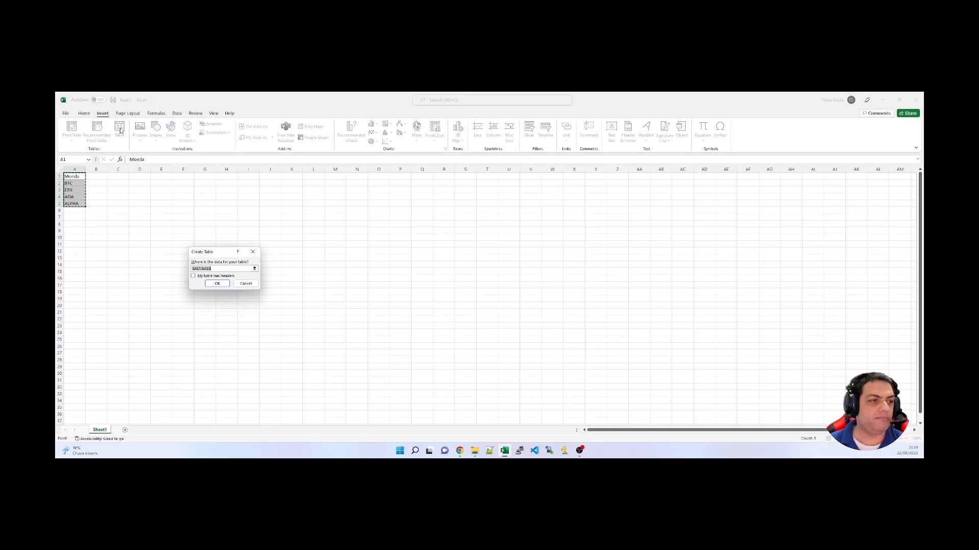
left_click(194, 276)
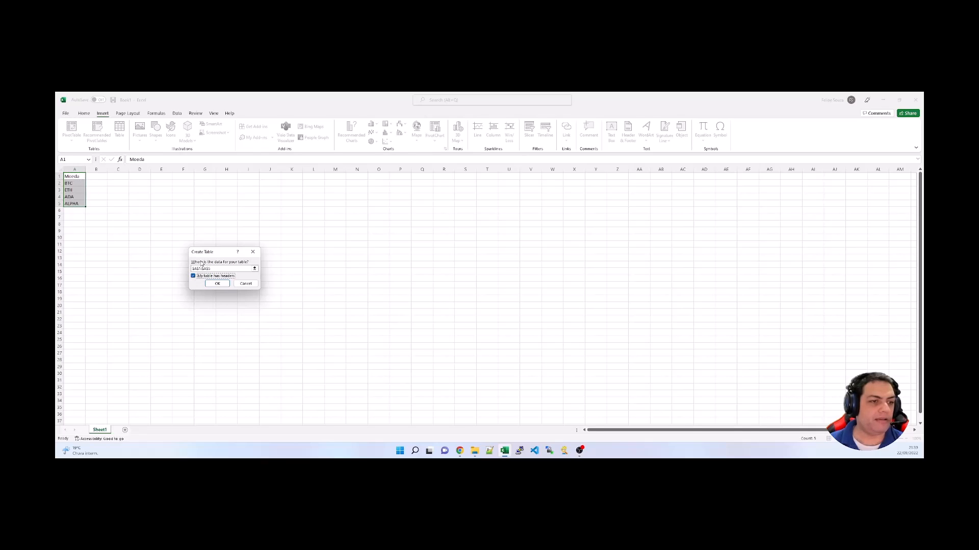
left_click(222, 284)
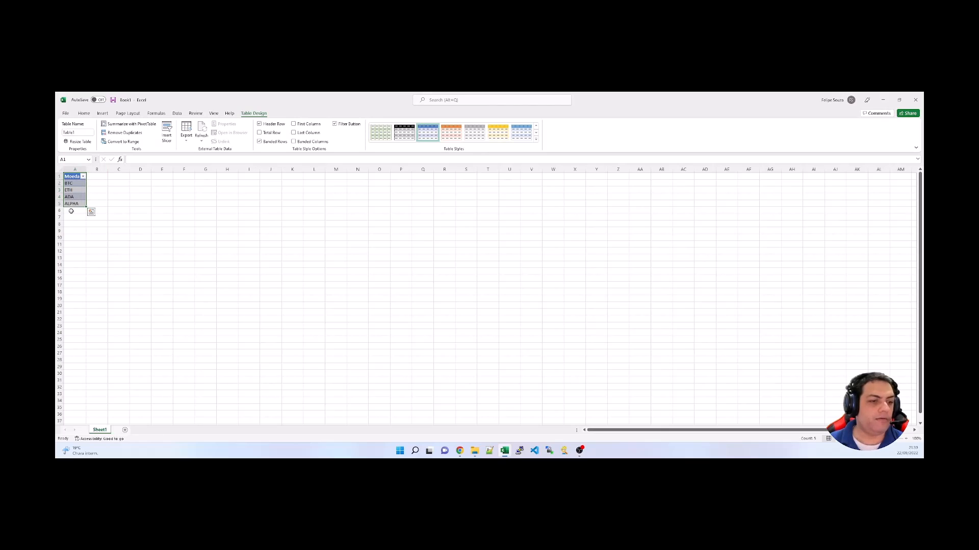
- Switch to Google Chrome, search for "mercado bitcoin" and open its suggested API de Dados page at mercadobitcoin.com.br/api-doc/
right_click(459, 450)
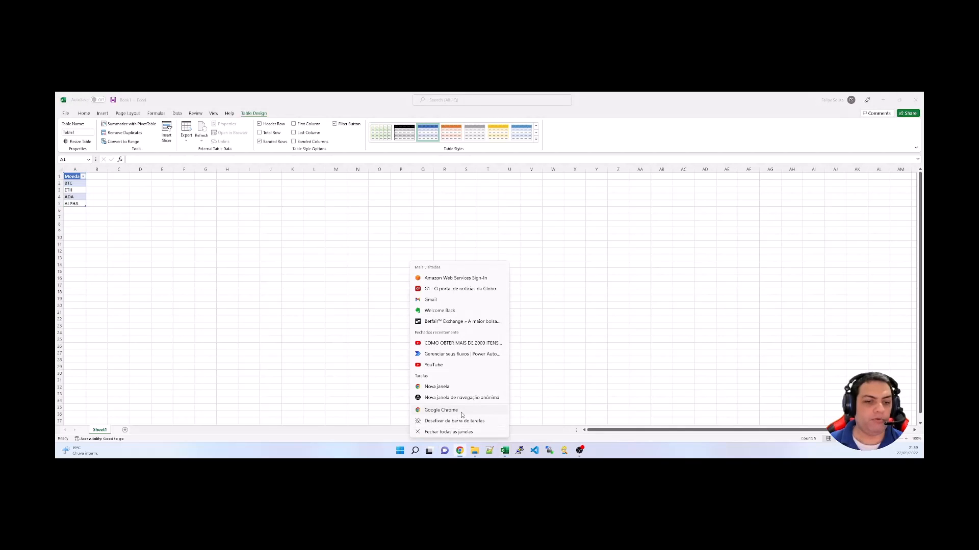
left_click(462, 412)
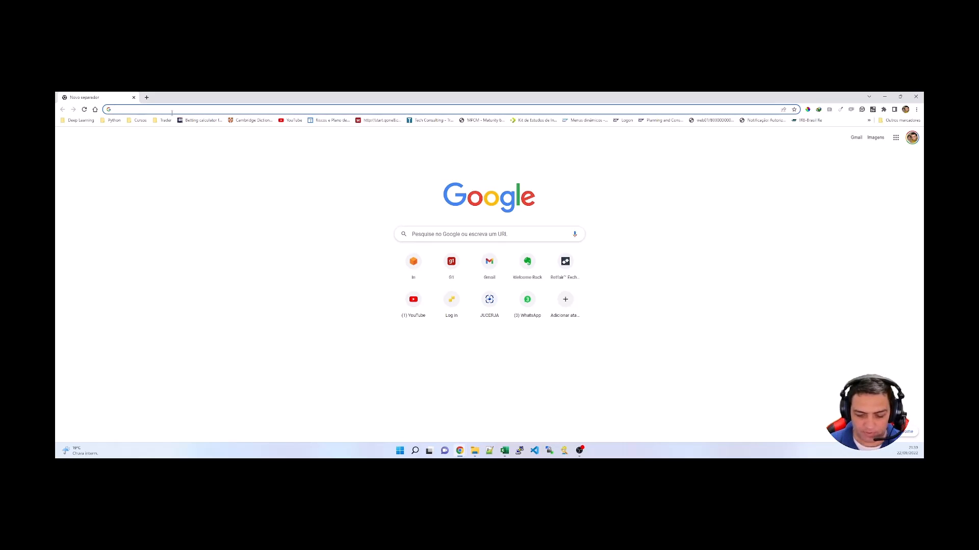
type("mercado bitcoin")
key("Down")
key("Down")
key("Down")
key("Down")
key("Down")
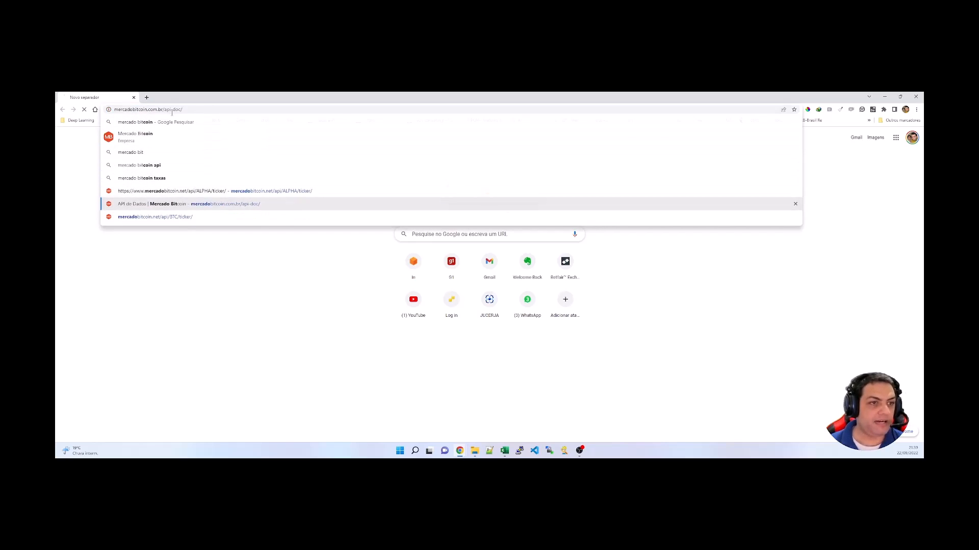
key("Return")
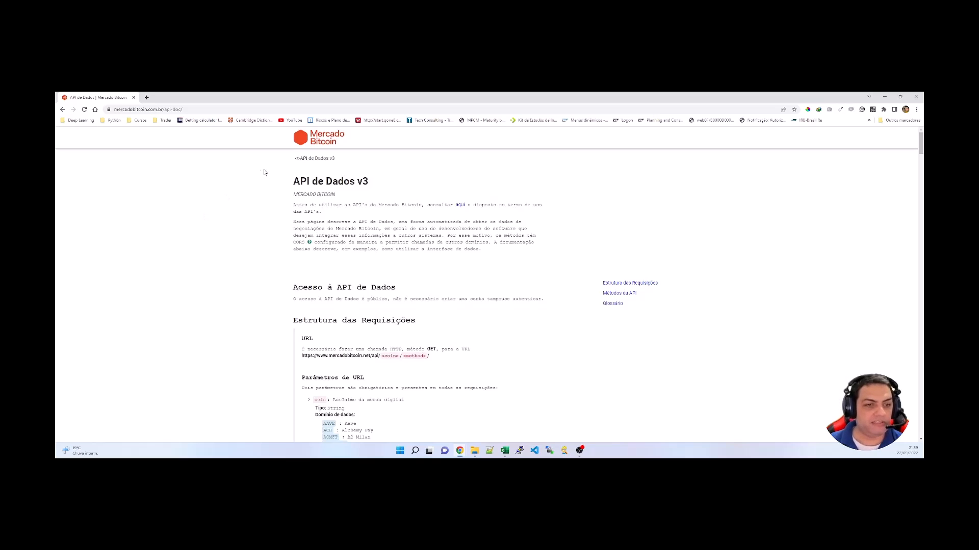
- Examine the Estrutura das Requisições section and its request URL format with the coin and method placeholders
scroll(419, 289, "down", 3)
scroll(419, 289, "down", 1)
scroll(418, 289, "up", 3)
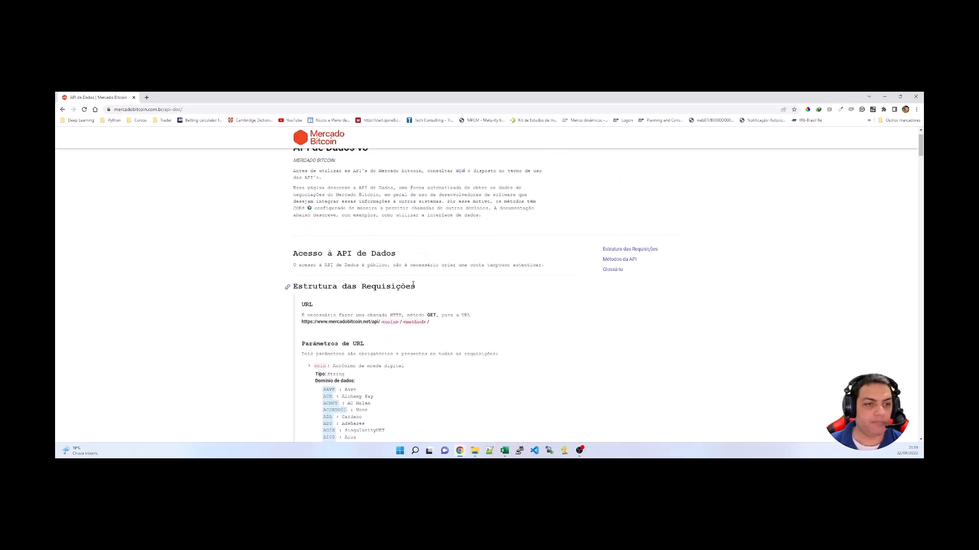
scroll(307, 328, "down", 2)
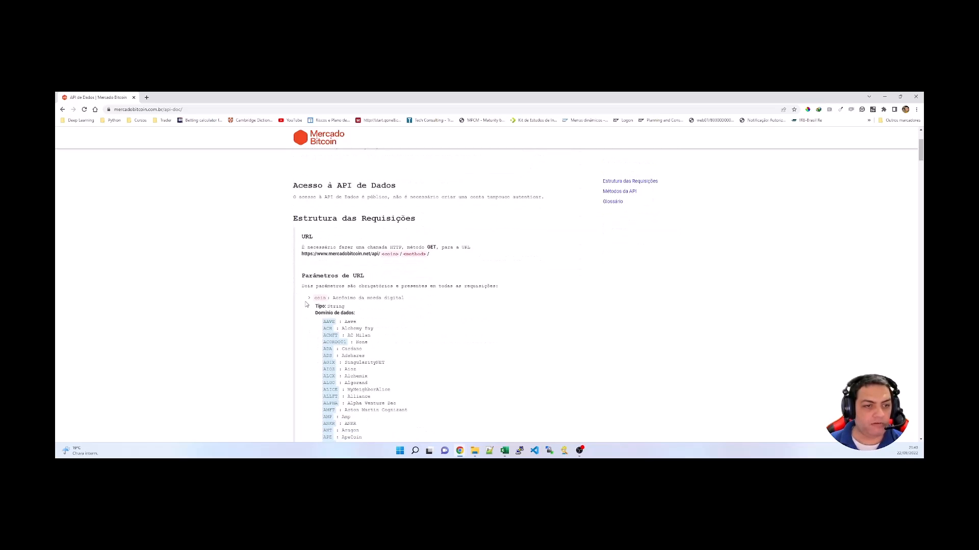
left_click(120, 106)
left_click(199, 109)
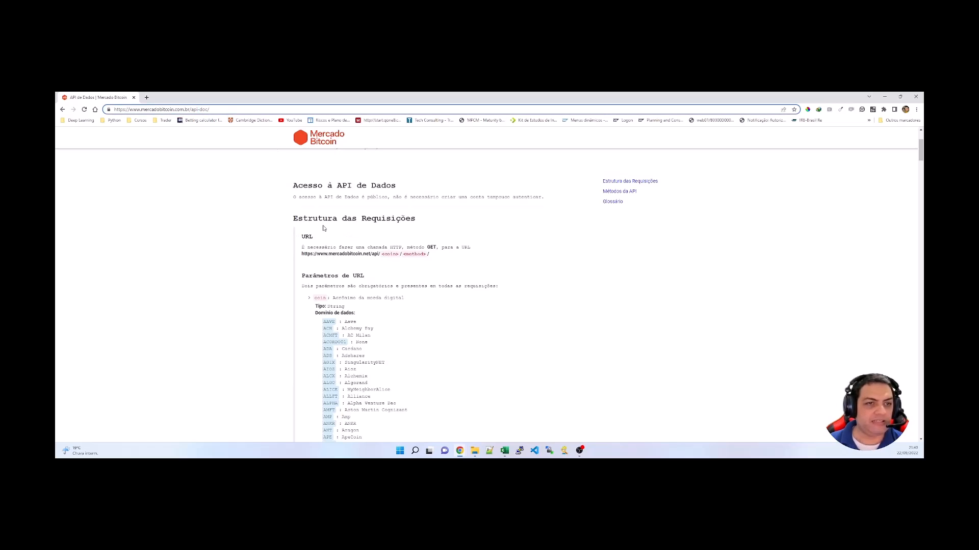
scroll(324, 228, "down", 1)
scroll(323, 228, "up", 3)
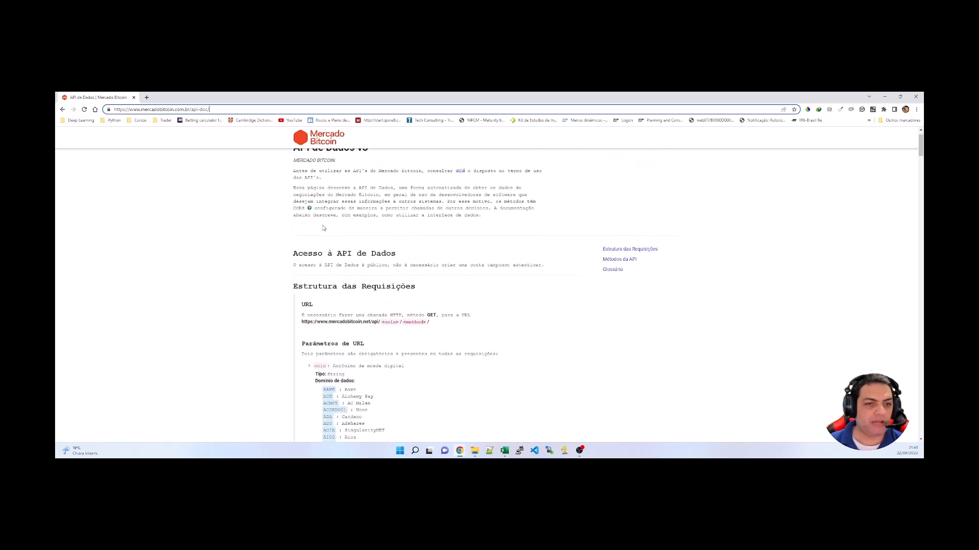
scroll(367, 320, "down", 3)
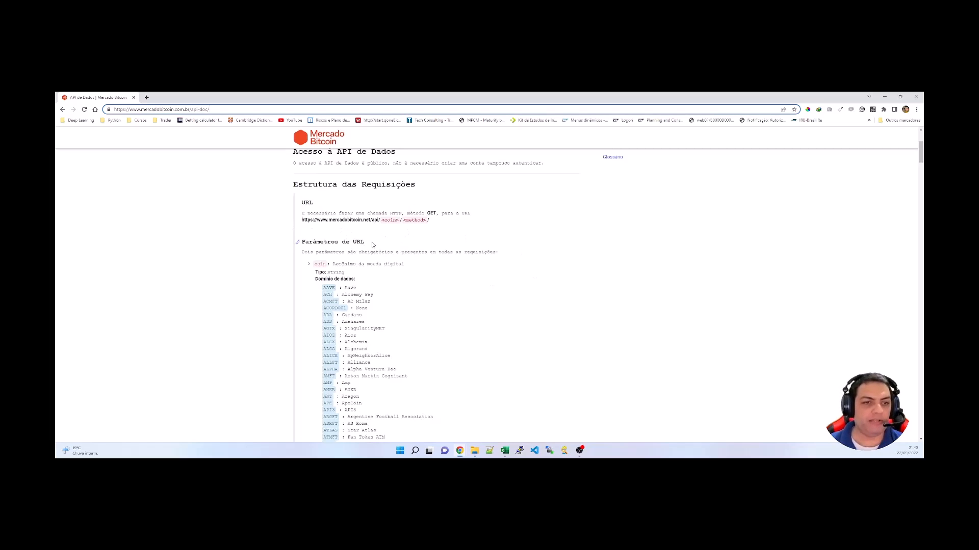
left_click_drag(302, 221, 438, 221)
- Look through the list of coin acronyms accepted by the API's coin parameter
scroll(438, 221, "down", 1)
scroll(433, 223, "down", 3)
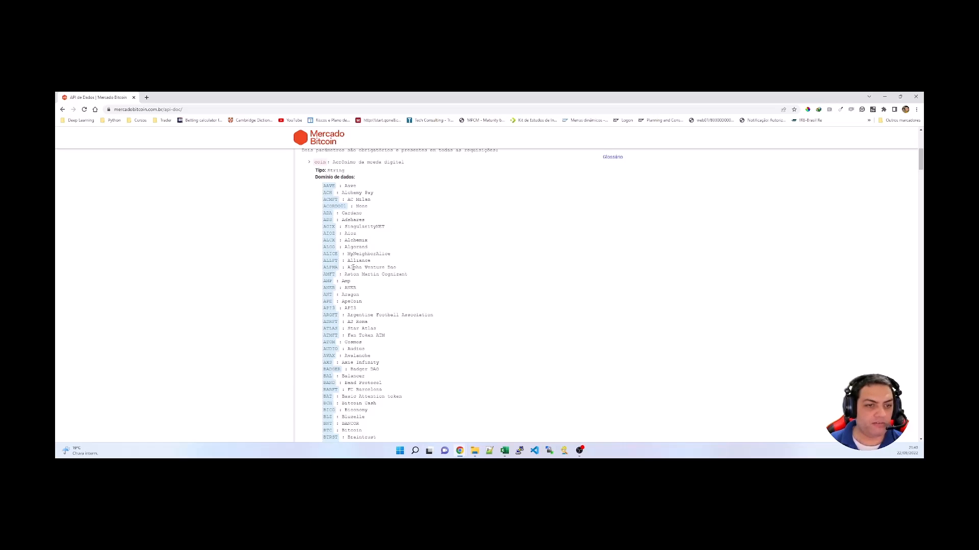
scroll(406, 273, "down", 4)
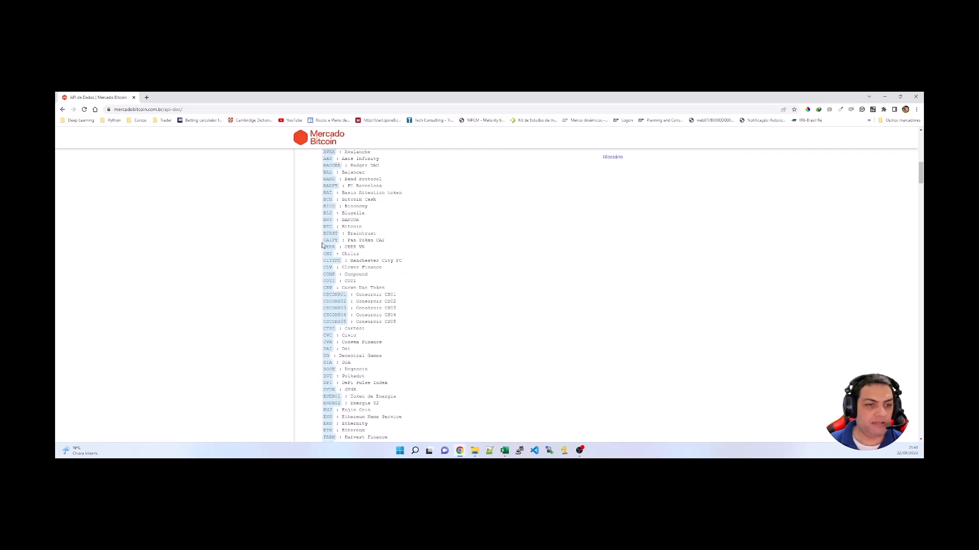
scroll(366, 317, "down", 4)
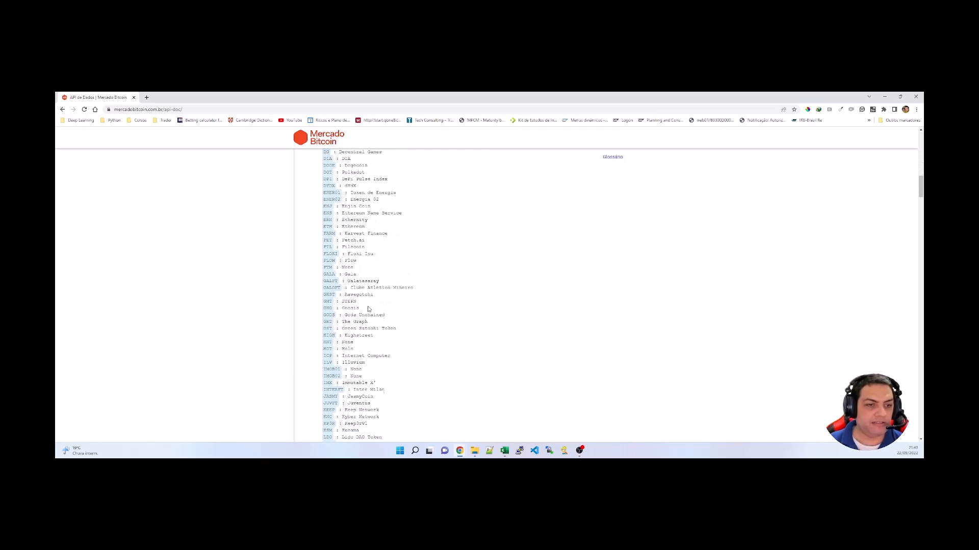
scroll(371, 306, "down", 3)
scroll(371, 307, "down", 10)
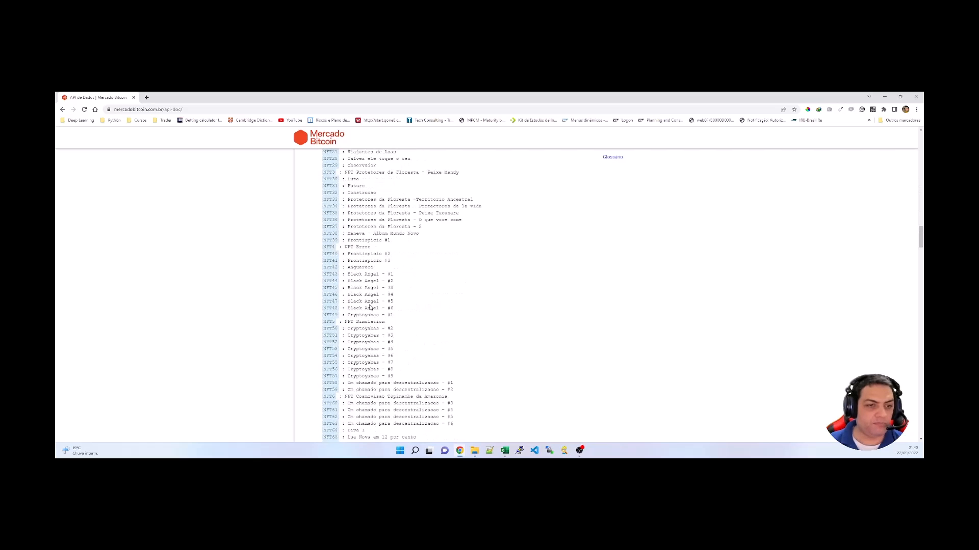
scroll(346, 306, "down", 7)
scroll(346, 306, "down", 15)
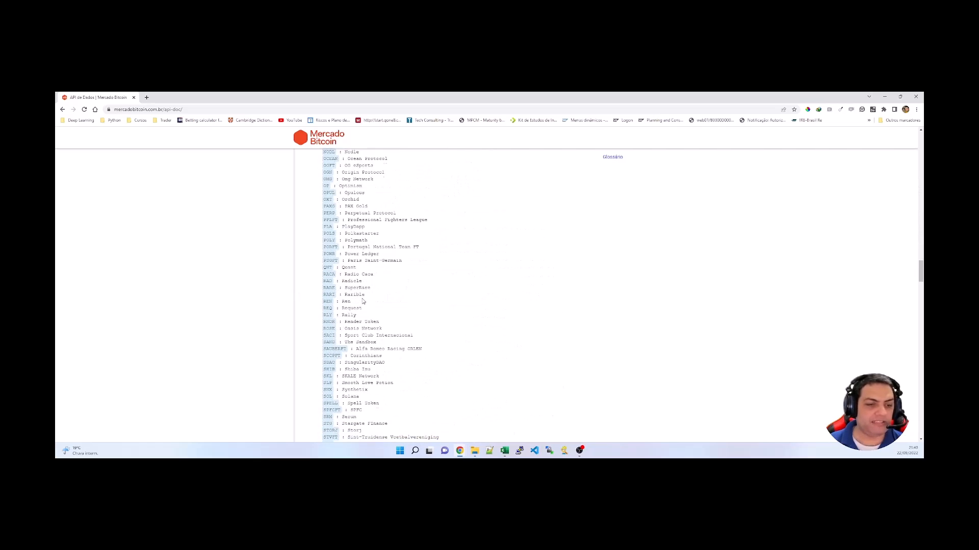
- Examine the accepted values of the method parameter and the example request URL
scroll(363, 301, "up", 2)
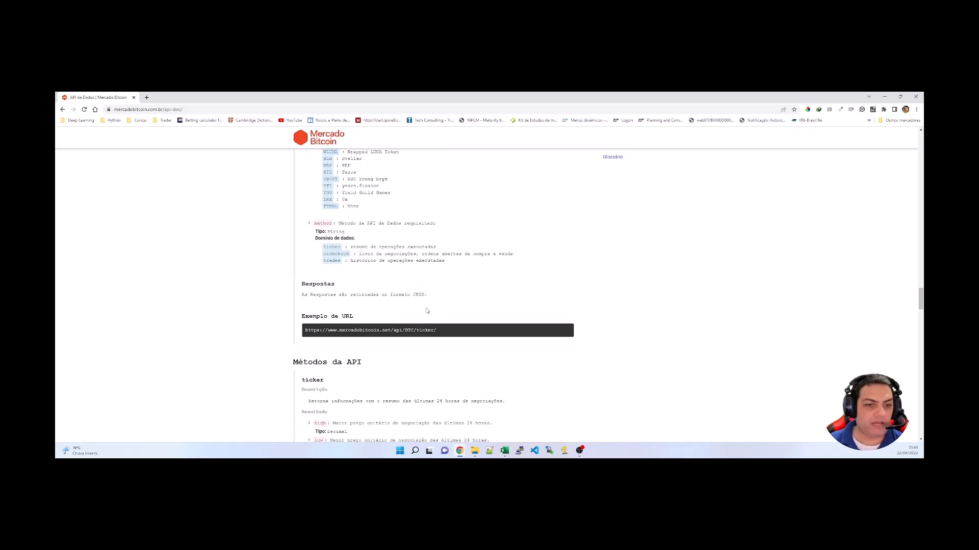
scroll(376, 281, "up", 1)
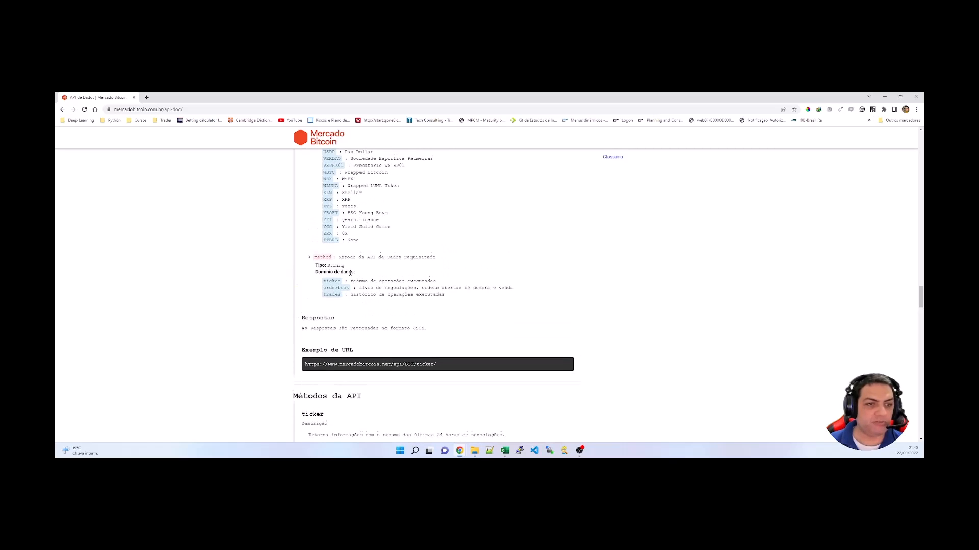
left_click_drag(312, 257, 331, 257)
- Return to the URL section of the API page and check which HTTP method the request requires
left_click_drag(918, 300, 920, 143)
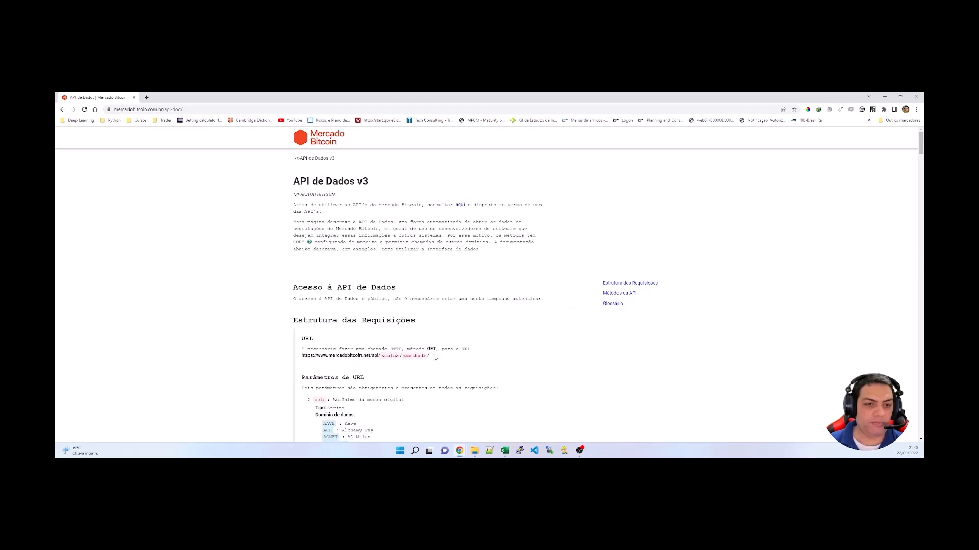
left_click_drag(922, 148, 922, 148)
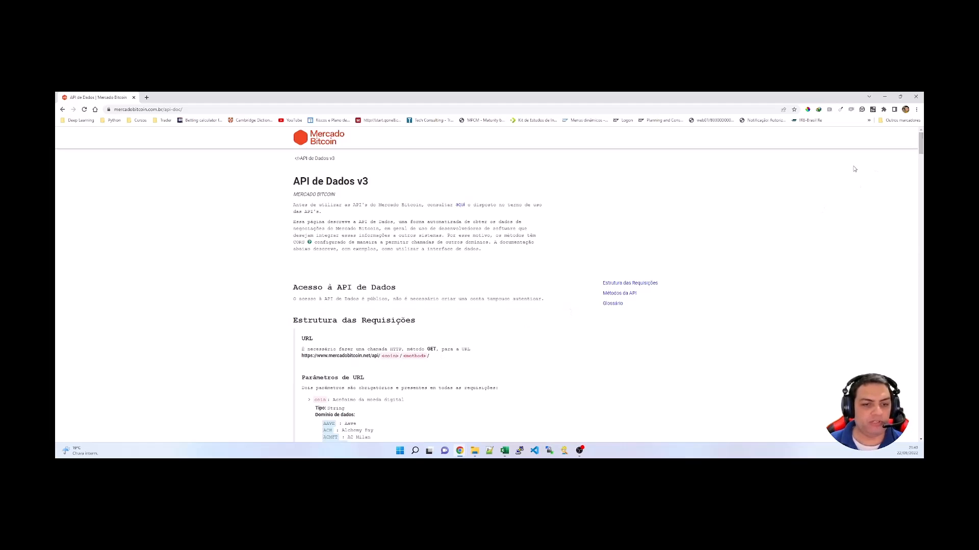
left_click_drag(427, 351, 441, 351)
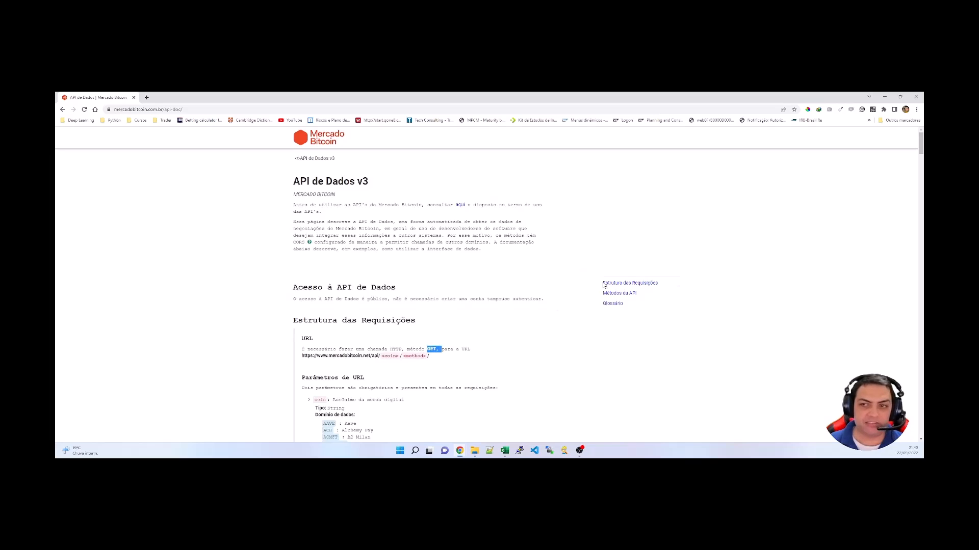
left_click(470, 350)
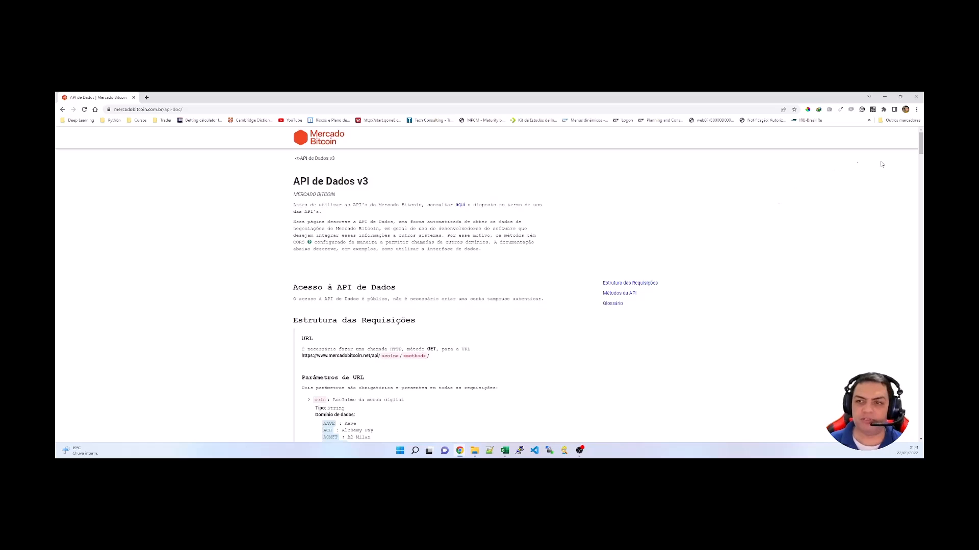
- Examine the BTC and ticker parts of the example request URL and the descriptions of the ticker and trades methods
left_click_drag(922, 148, 903, 302)
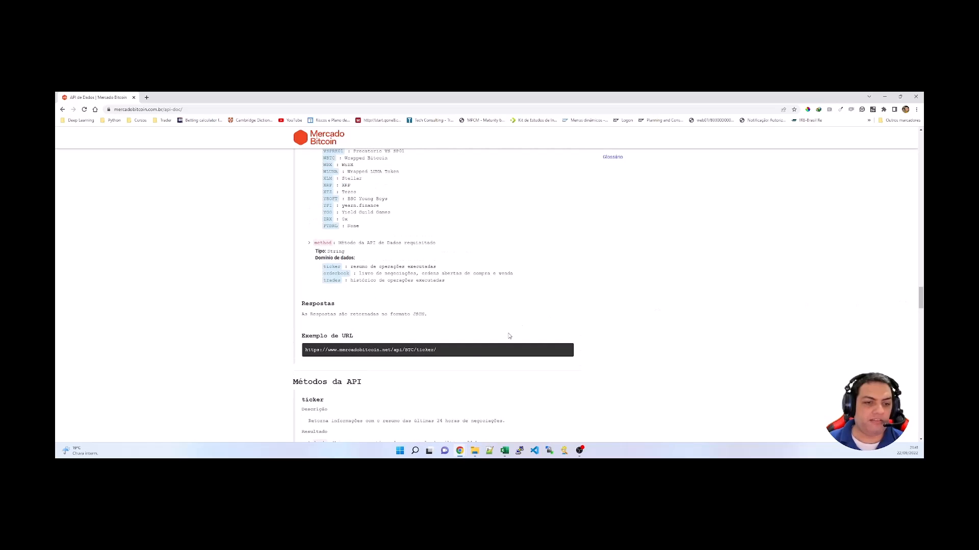
left_click_drag(406, 350, 411, 351)
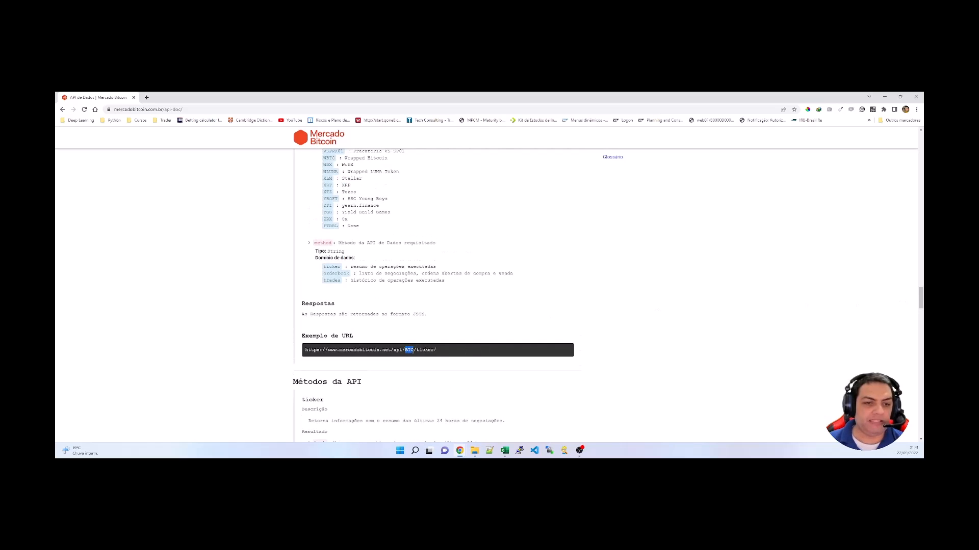
double_click(425, 351)
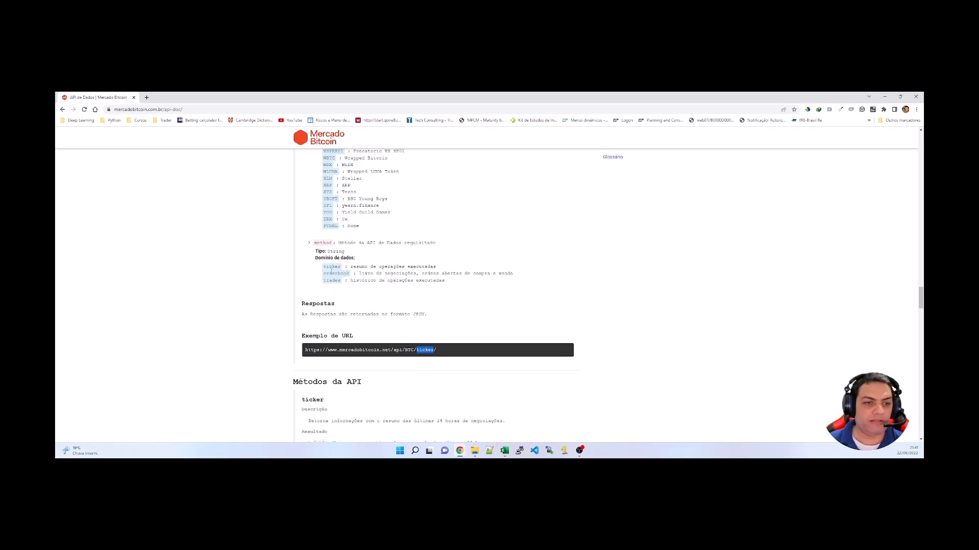
left_click_drag(348, 266, 442, 269)
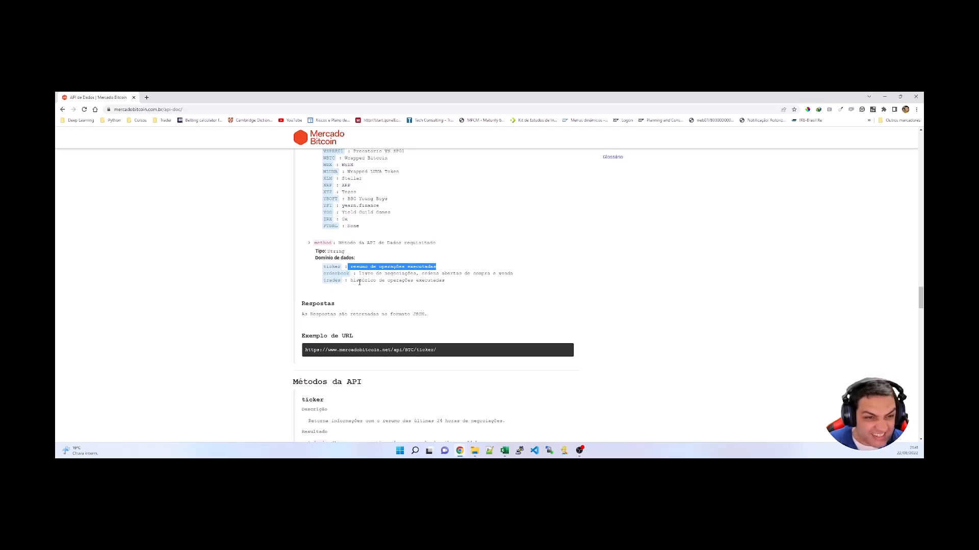
left_click_drag(356, 281, 446, 285)
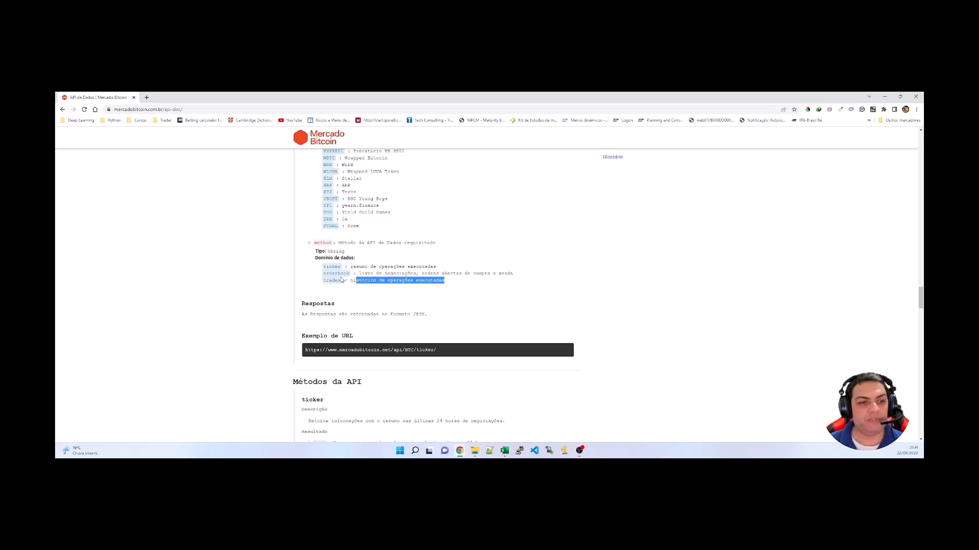
double_click(333, 267)
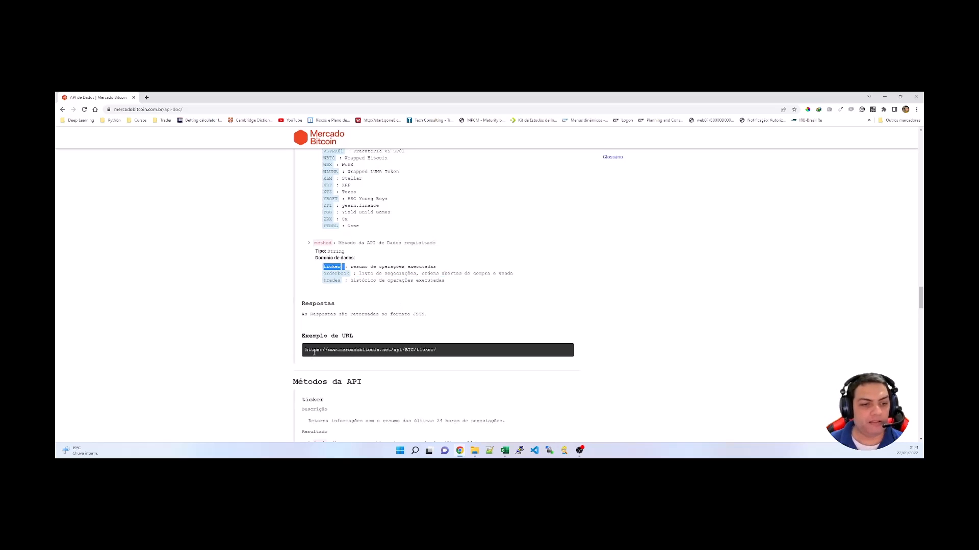
left_click_drag(305, 351, 437, 350)
key("ctrl+c")
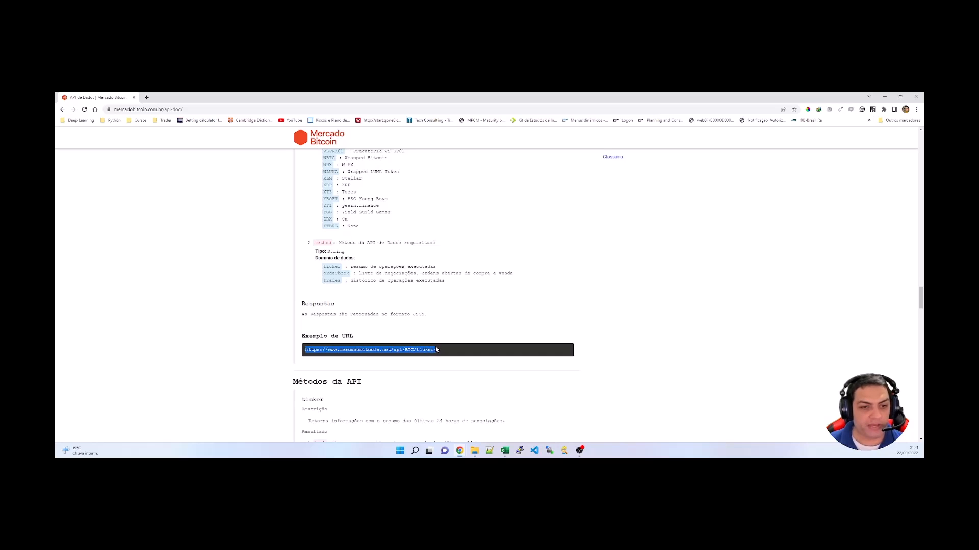
left_click(147, 98)
key("ctrl+v")
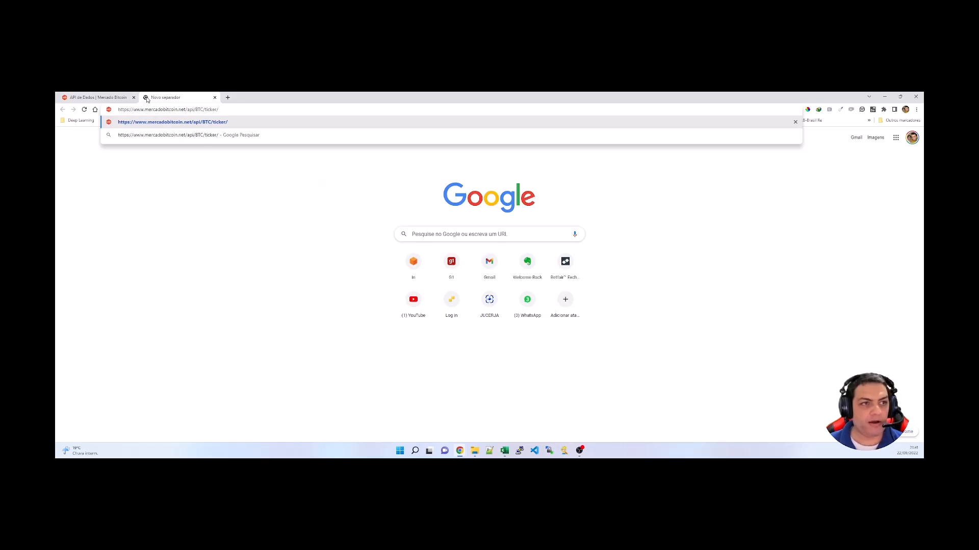
key("Return")
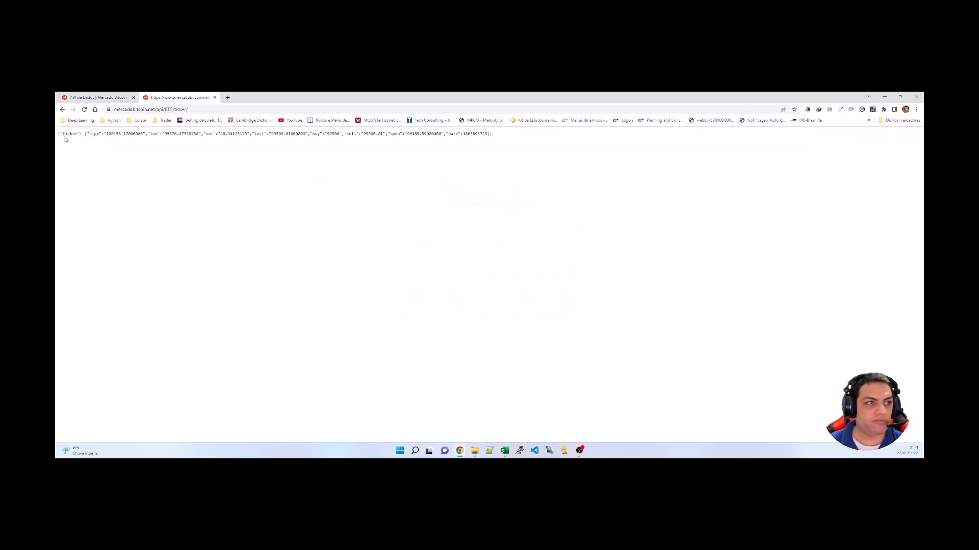
key("ctrl+Tab")
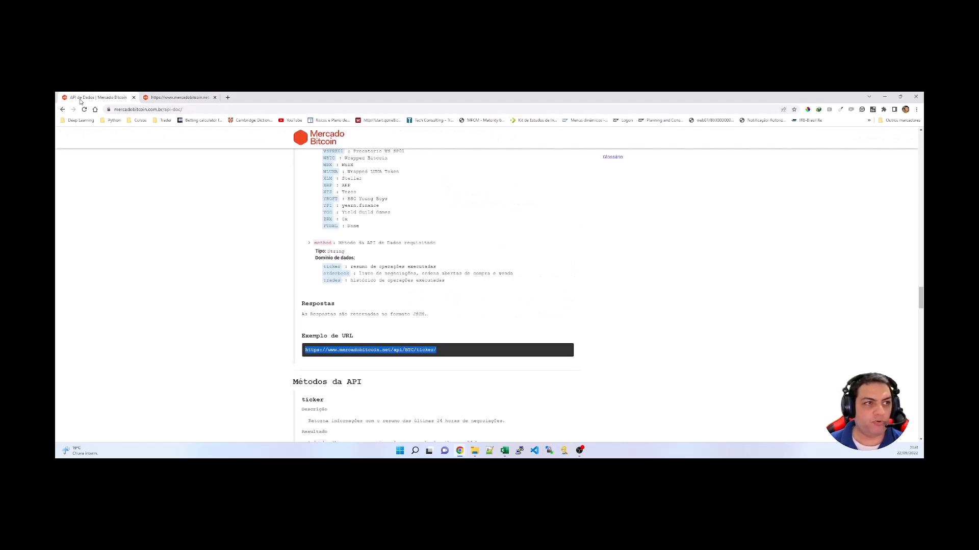
- Switch to Excel and load the Moeda table into the Power Query Editor
left_click(508, 438)
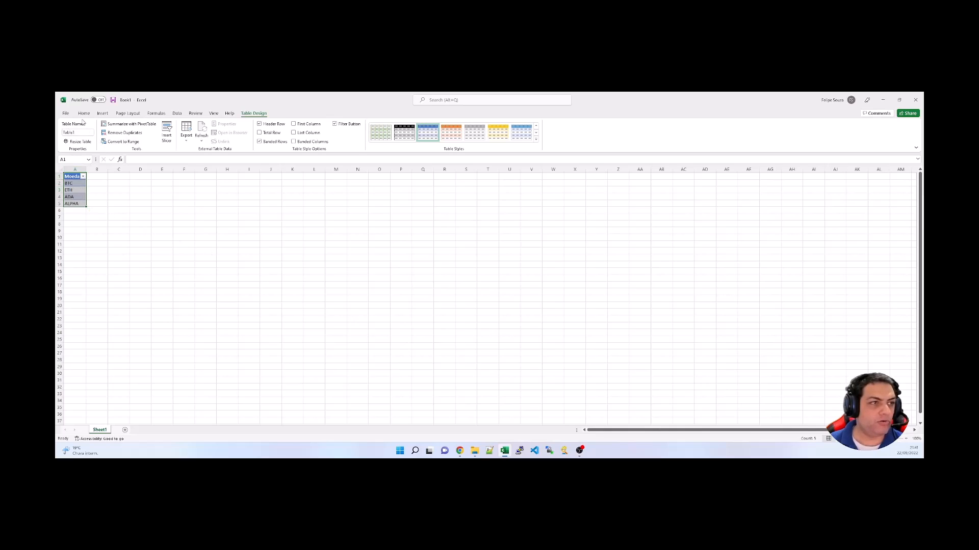
left_click(177, 114)
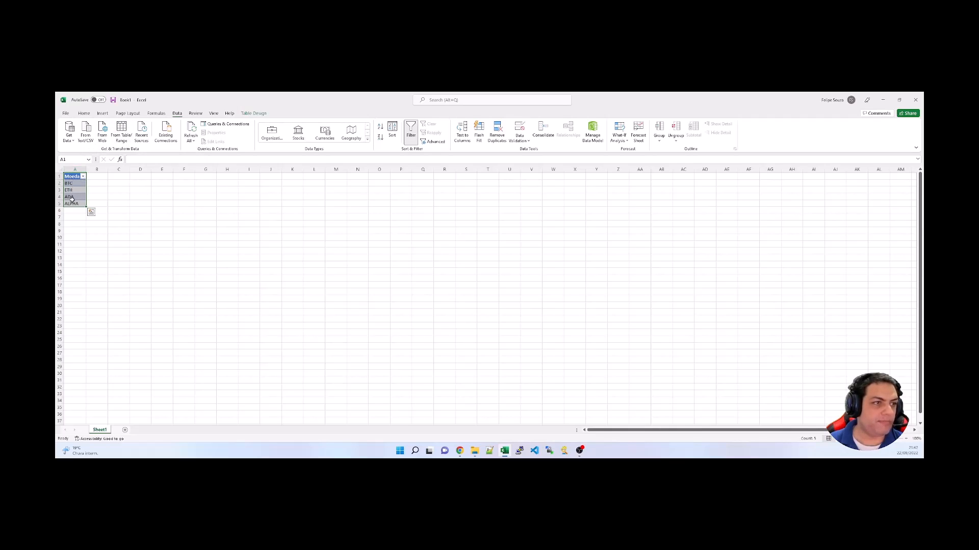
left_click(122, 135)
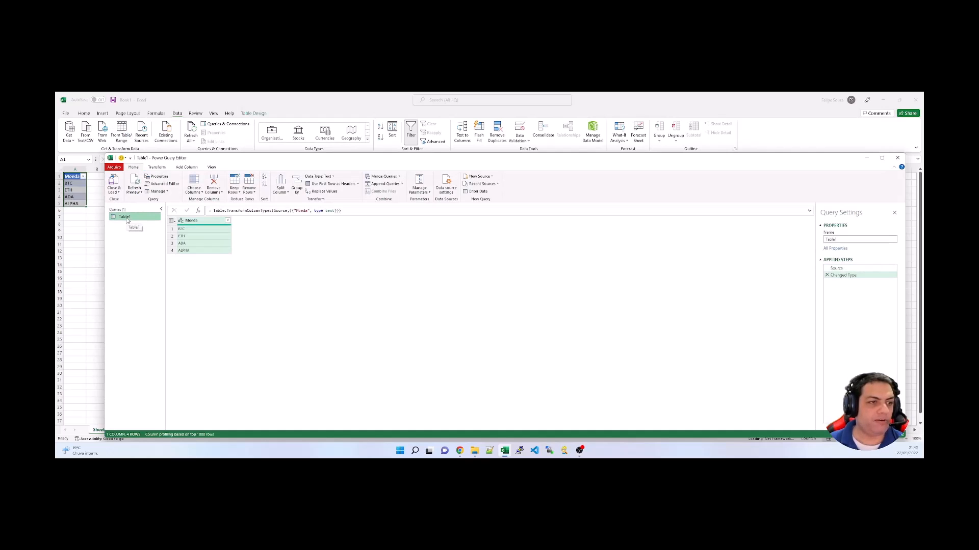
- Rename the Table1 query as moedas and load it to a worksheet
right_click(127, 221)
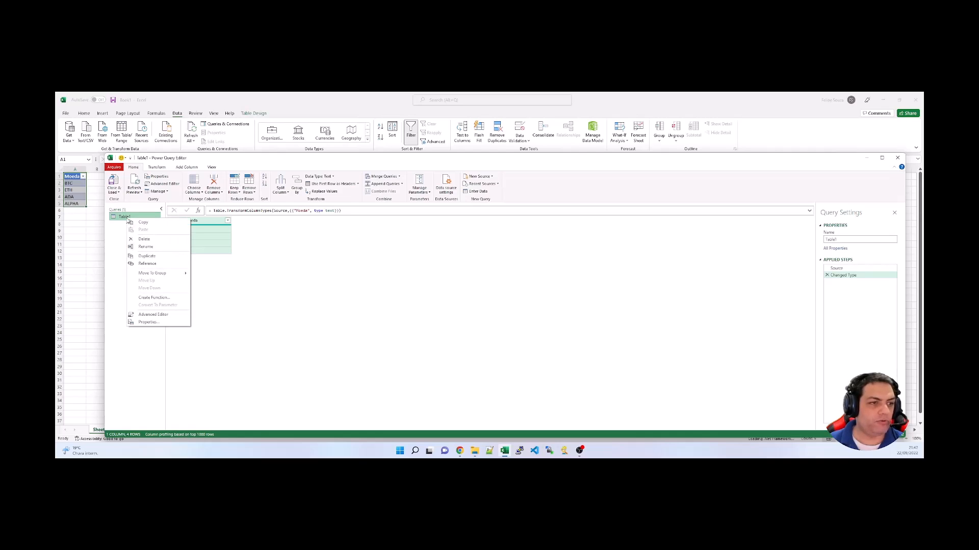
left_click(156, 247)
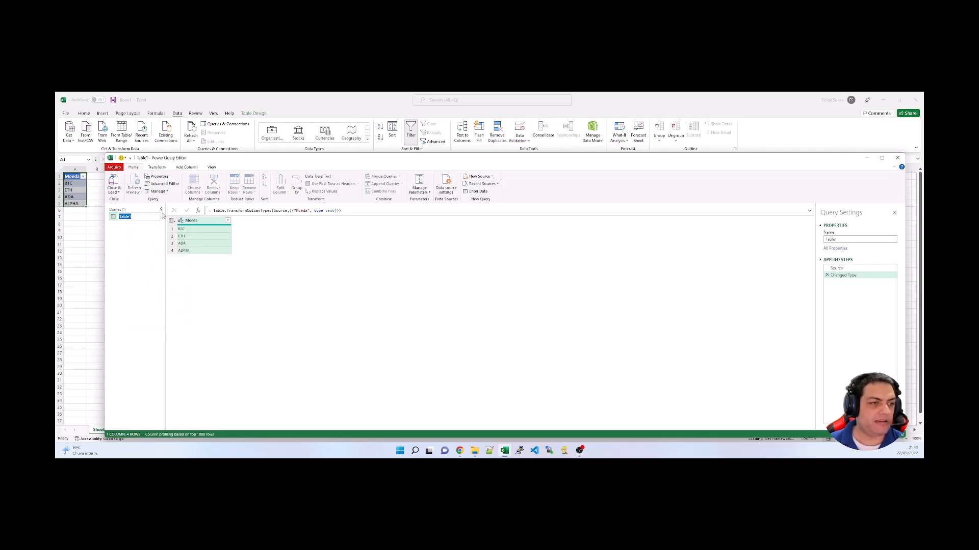
type("moedas")
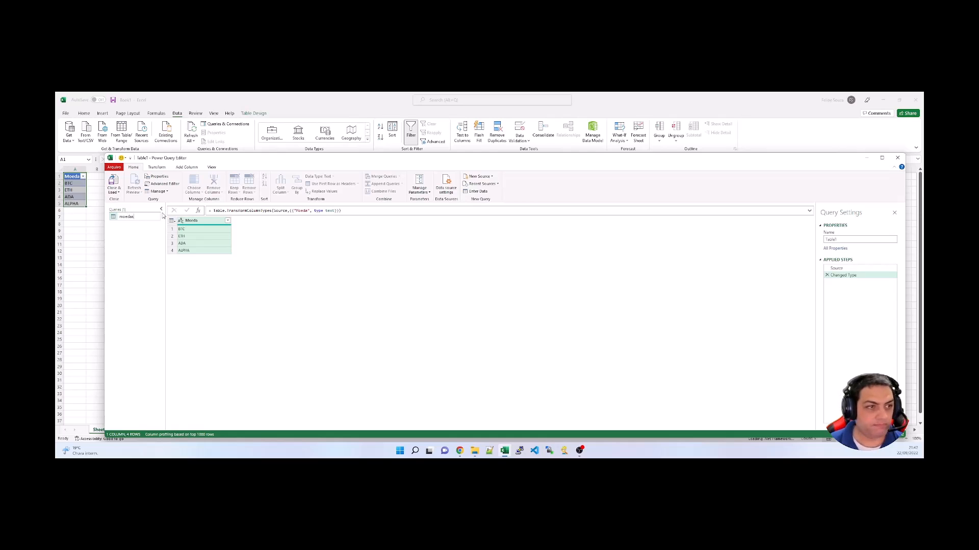
key("Return")
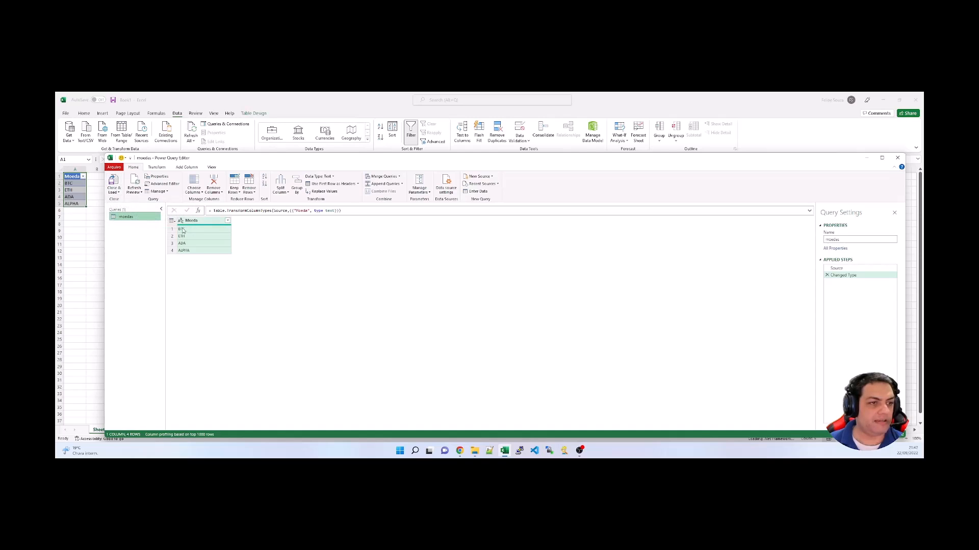
left_click(115, 183)
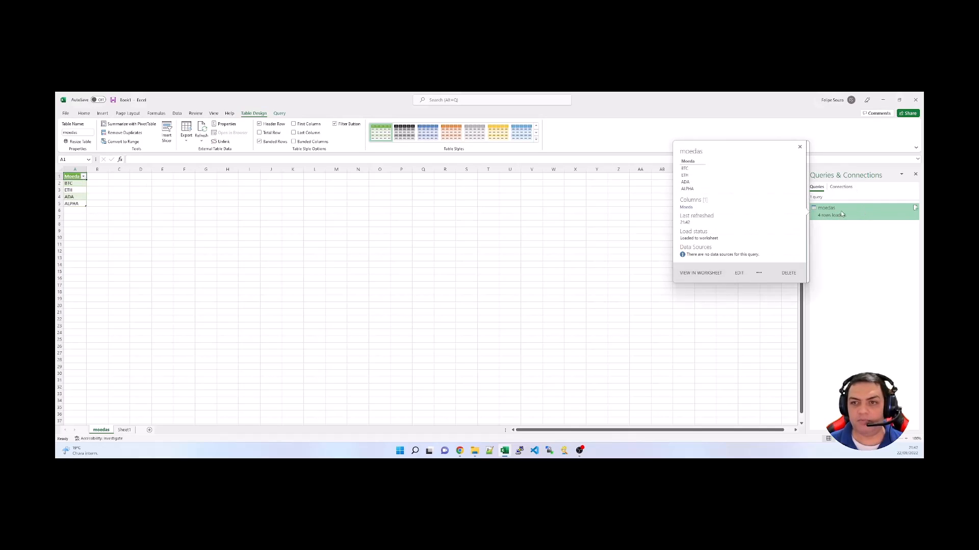
mouse_move(838, 213)
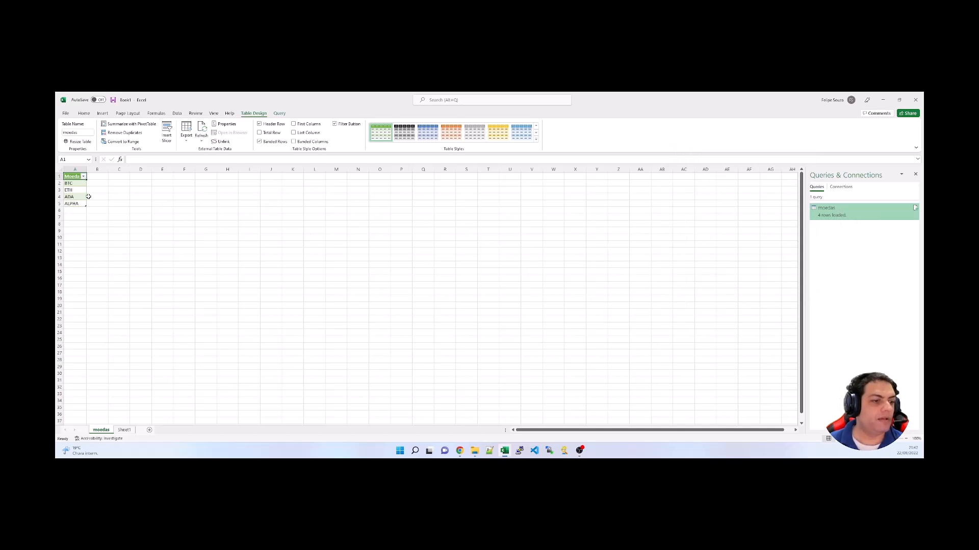
- Compare the source table on Sheet1 with the query's output table on the moedas sheet
left_click(124, 430)
type("Moeda BTC ETH ADA ALPHA")
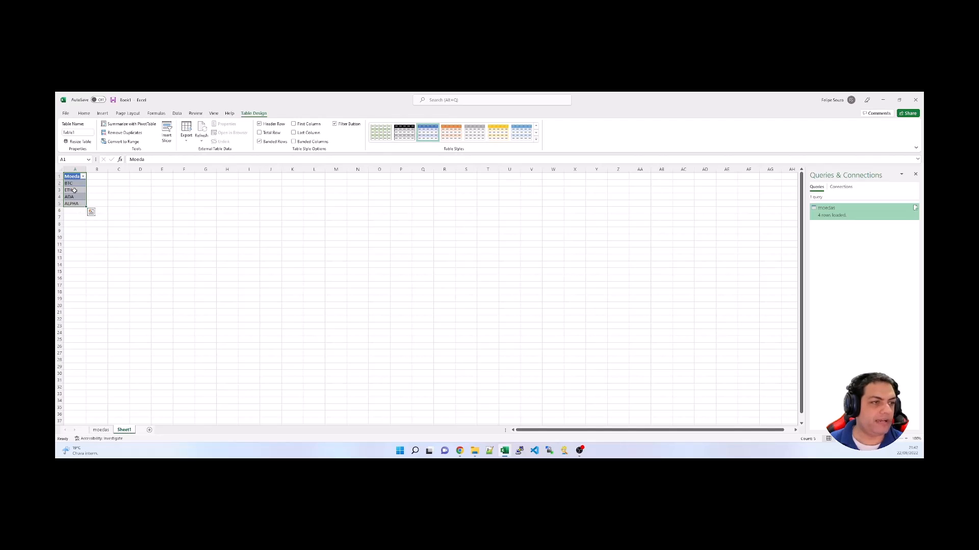
left_click(101, 430)
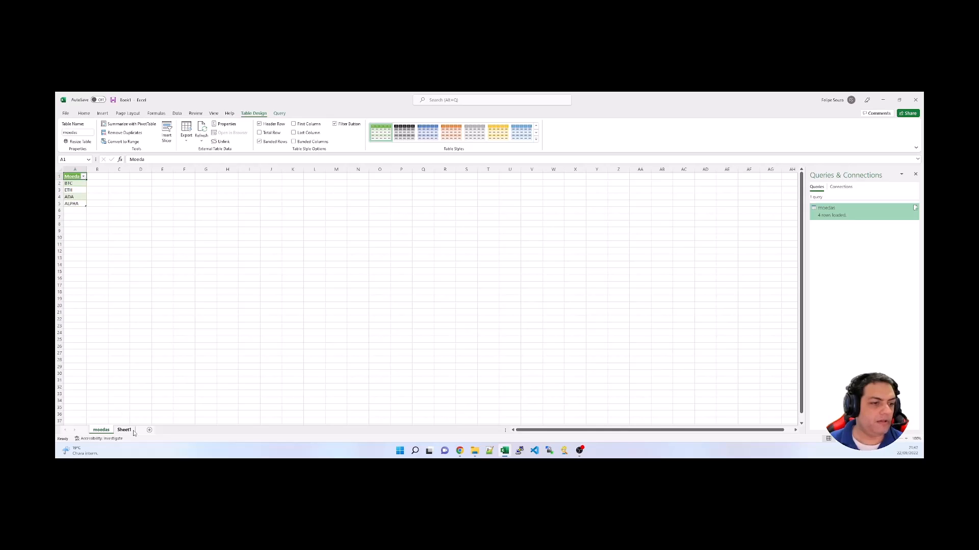
left_click(124, 430)
left_click(77, 176)
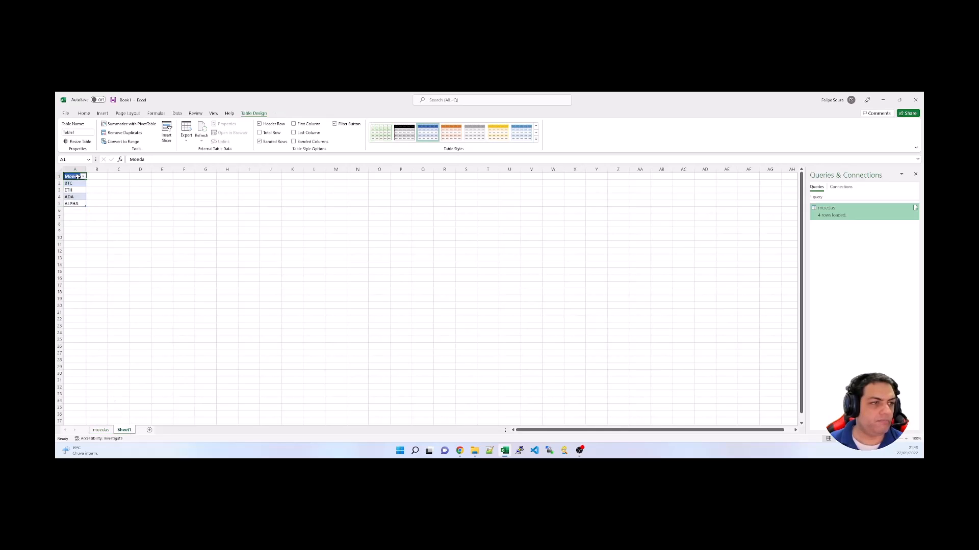
left_click(104, 431)
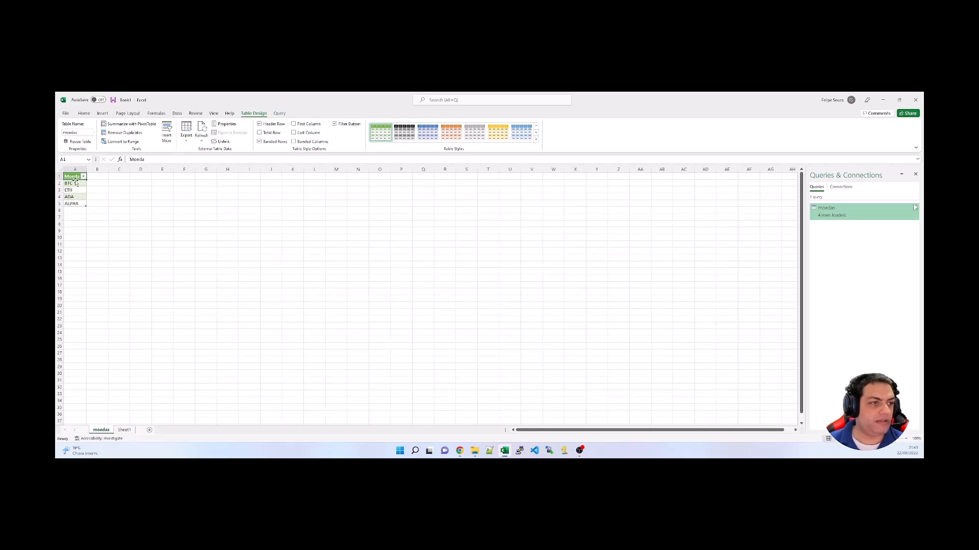
left_click_drag(75, 176, 77, 204)
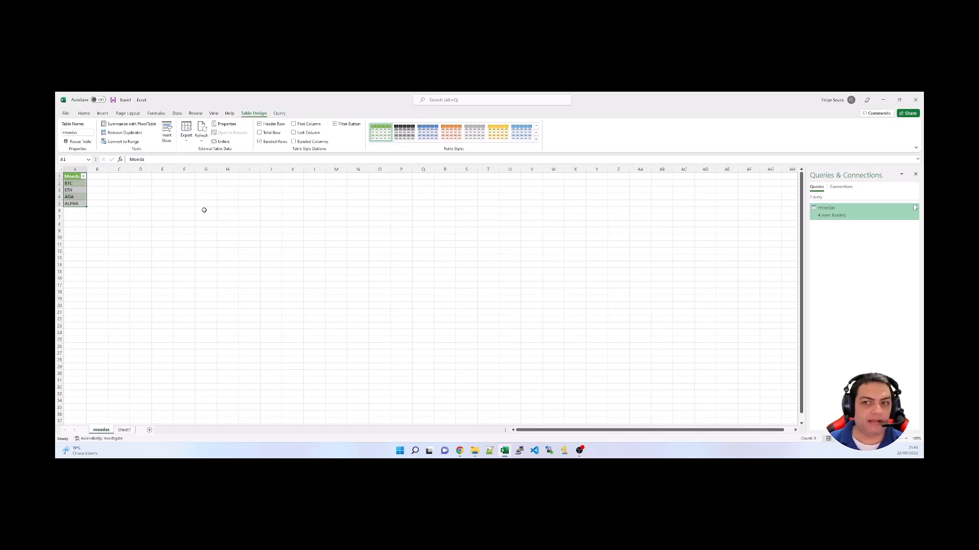
- Look up another coin acronym on the API page and add XRP below ALPHA in the source table on Sheet1
left_click(124, 431)
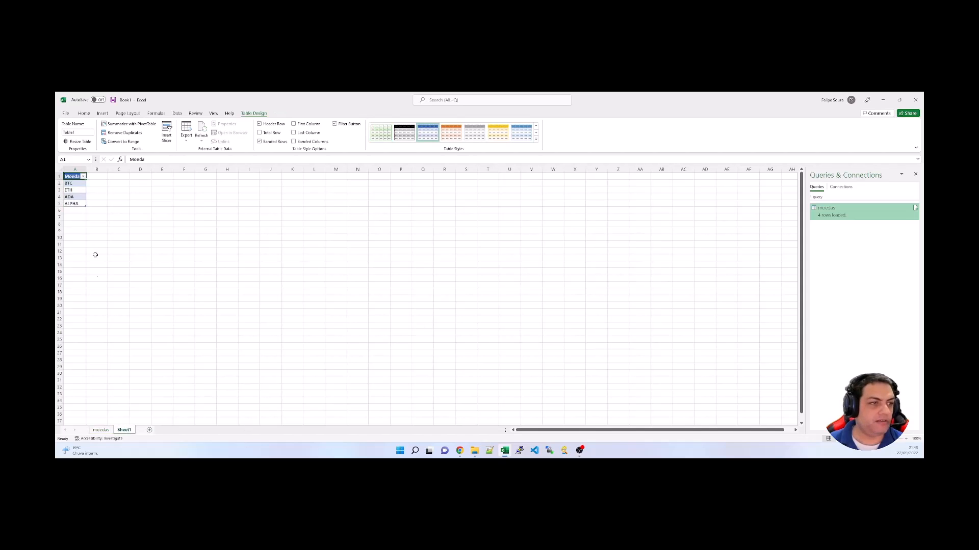
left_click(80, 210)
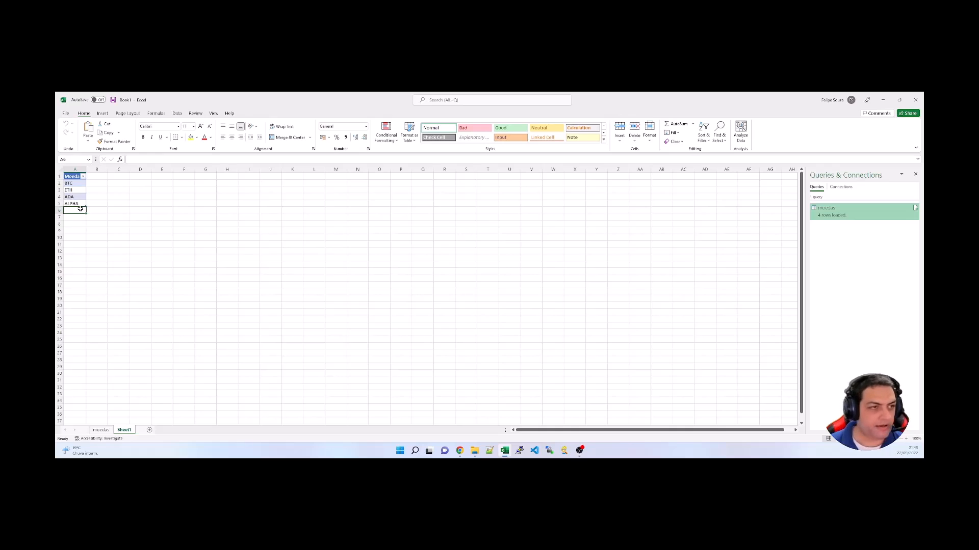
key("alt+Tab")
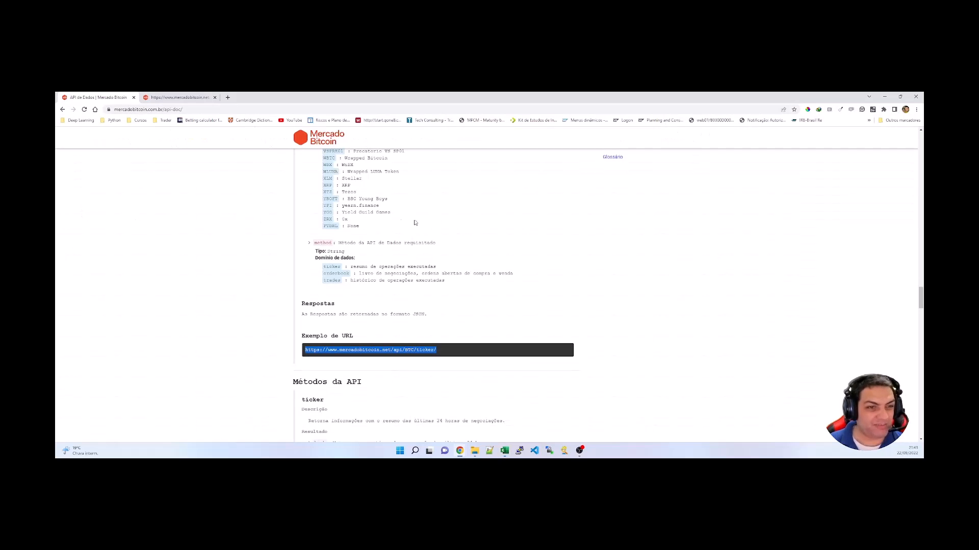
scroll(401, 236, "up", 3)
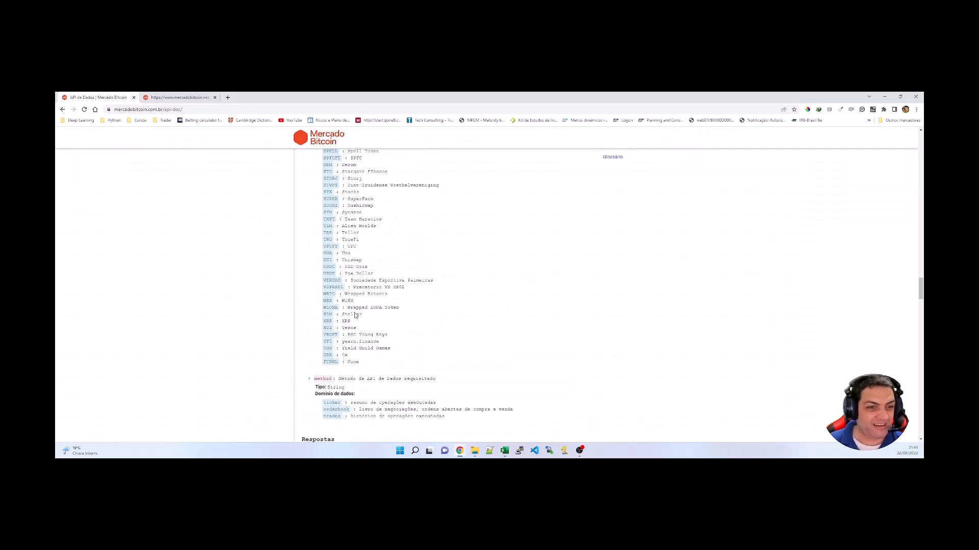
key("alt+Tab")
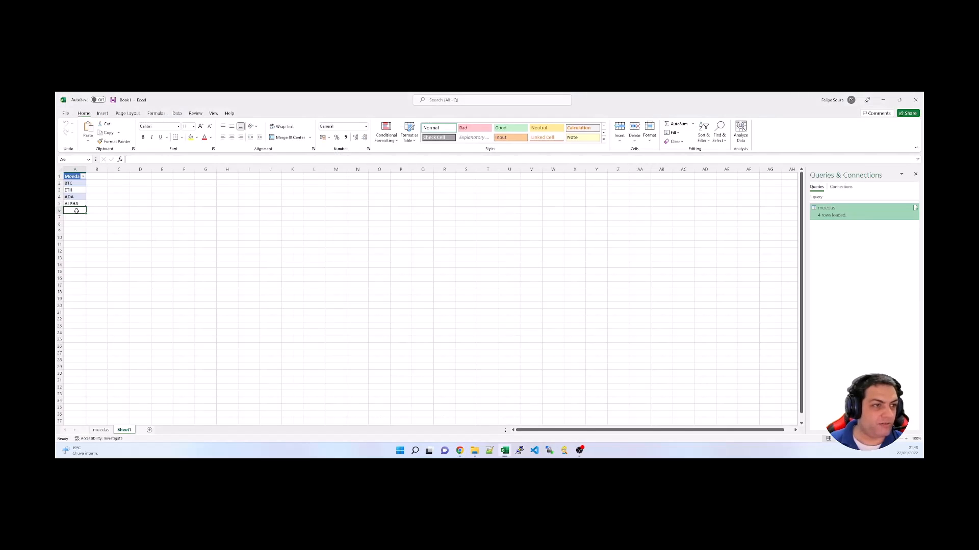
type("XRP")
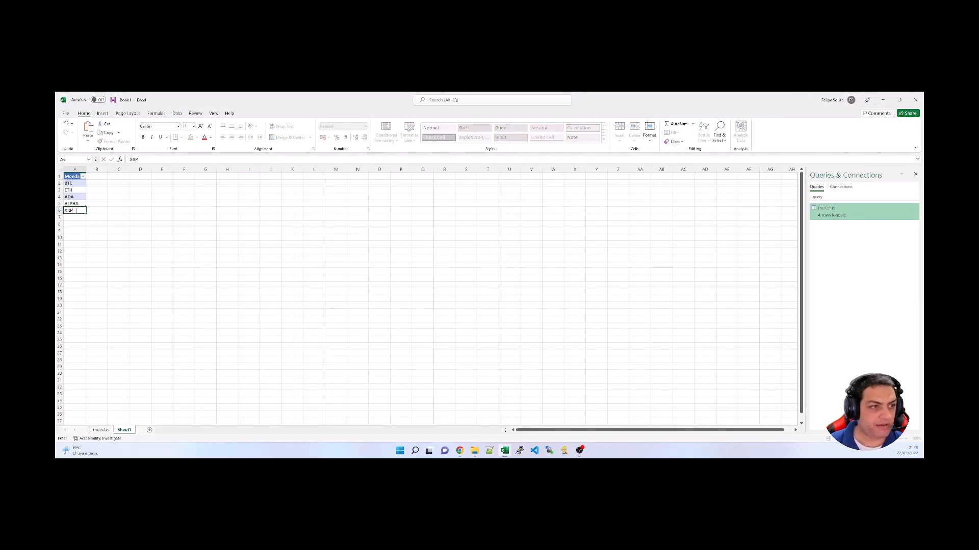
key("Return")
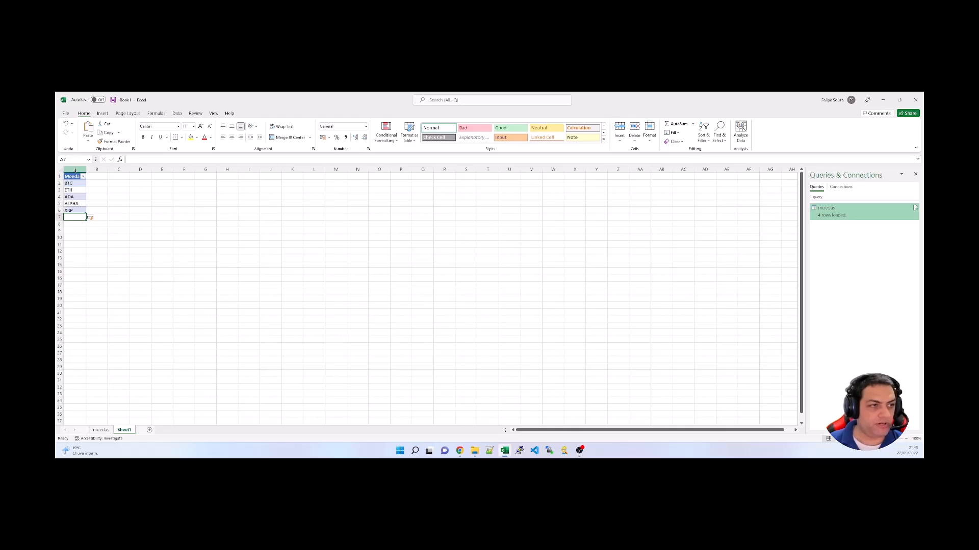
- Refresh the workbook's queries and check the row below ALPHA in the moedas sheet's table
left_click(103, 431)
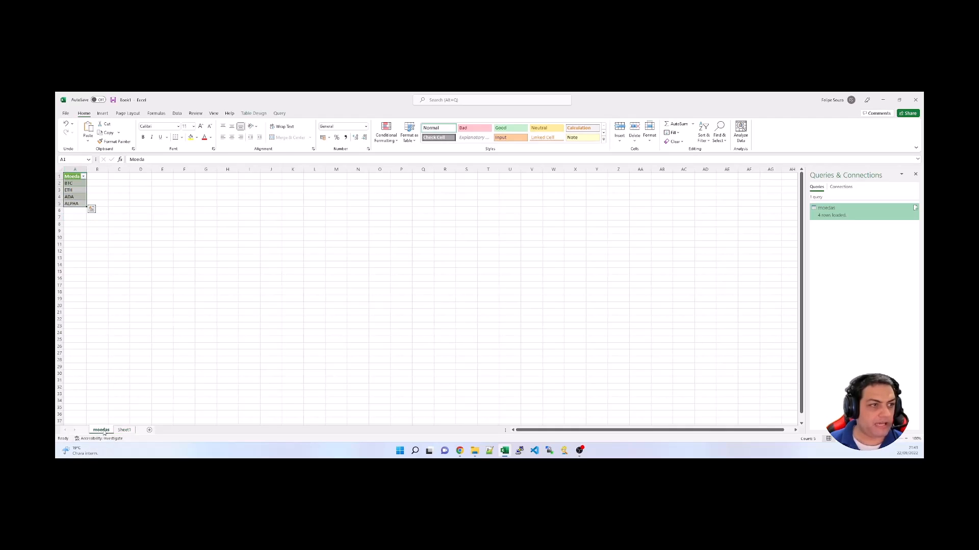
left_click(74, 217)
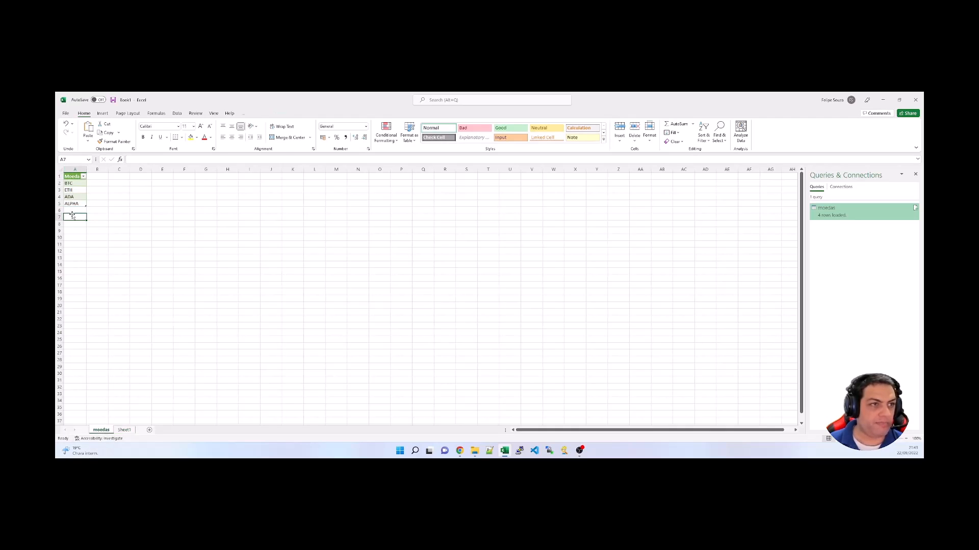
left_click(182, 113)
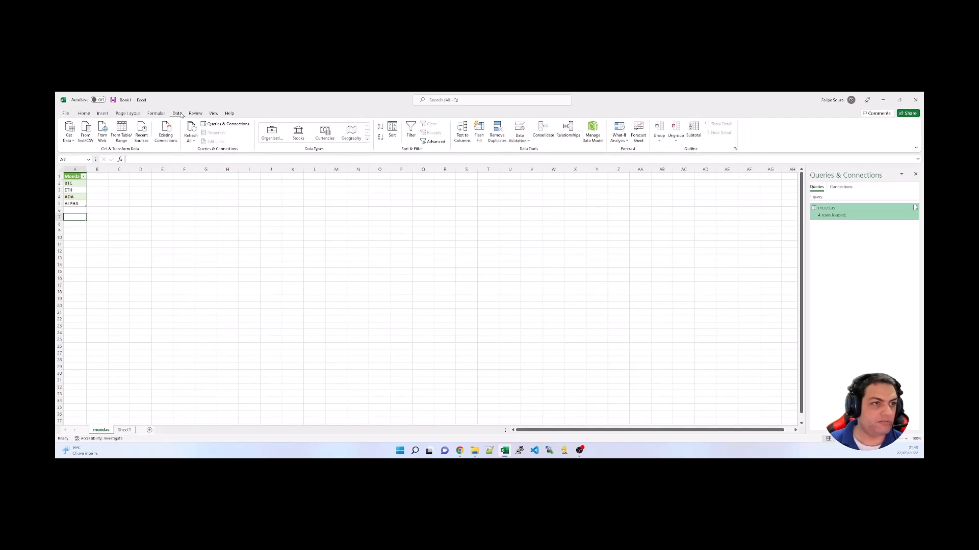
left_click(189, 129)
left_click(78, 214)
left_click(77, 210)
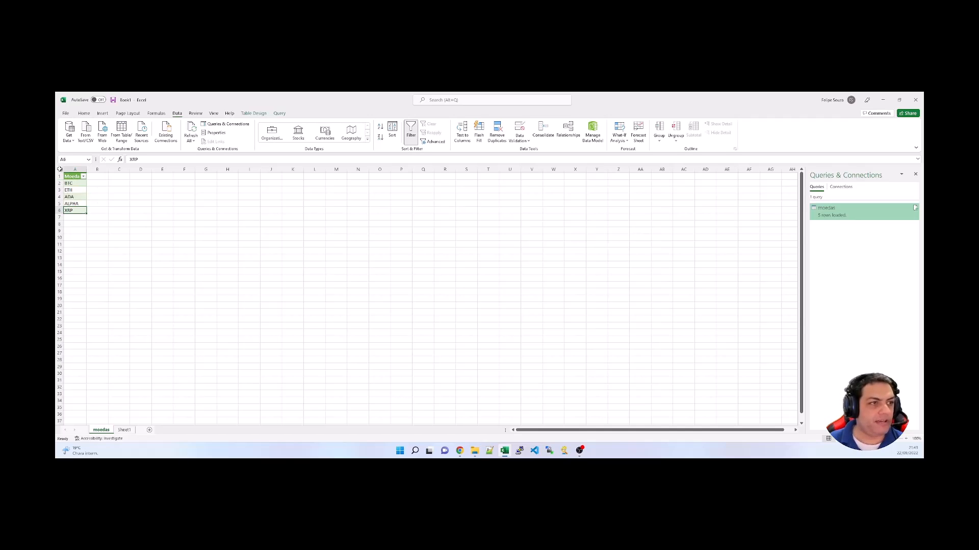
left_click(72, 139)
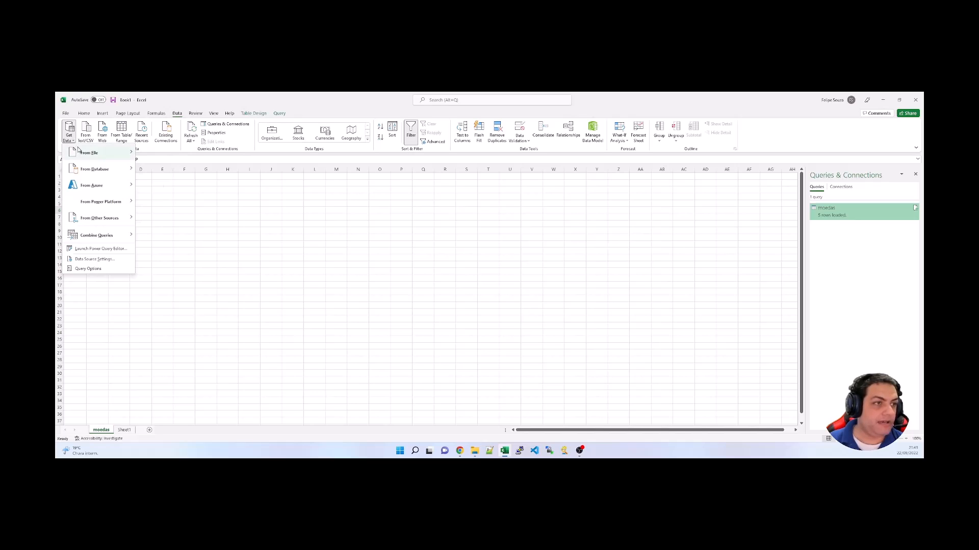
mouse_move(98, 223)
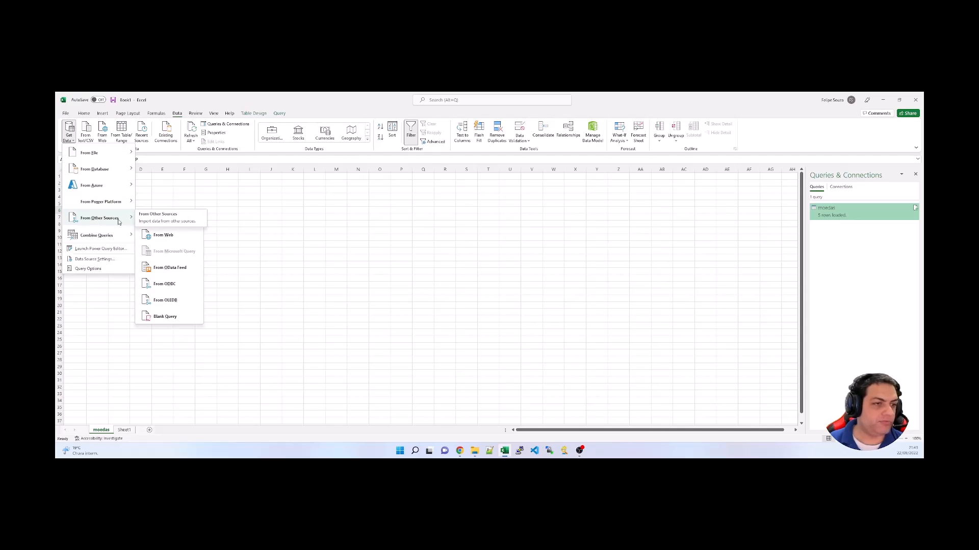
left_click(162, 239)
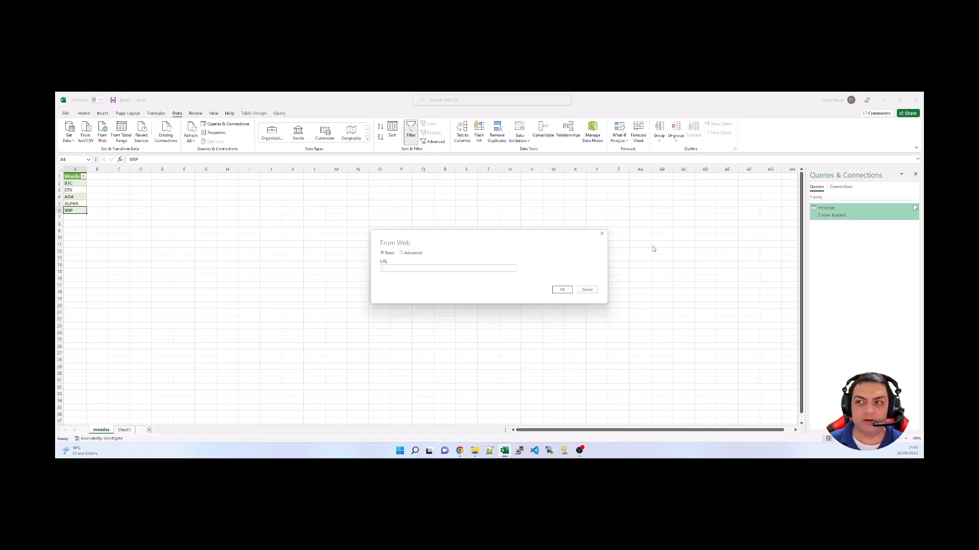
type("https://www.mercadobitcoin.net/api/BTC/ticker/")
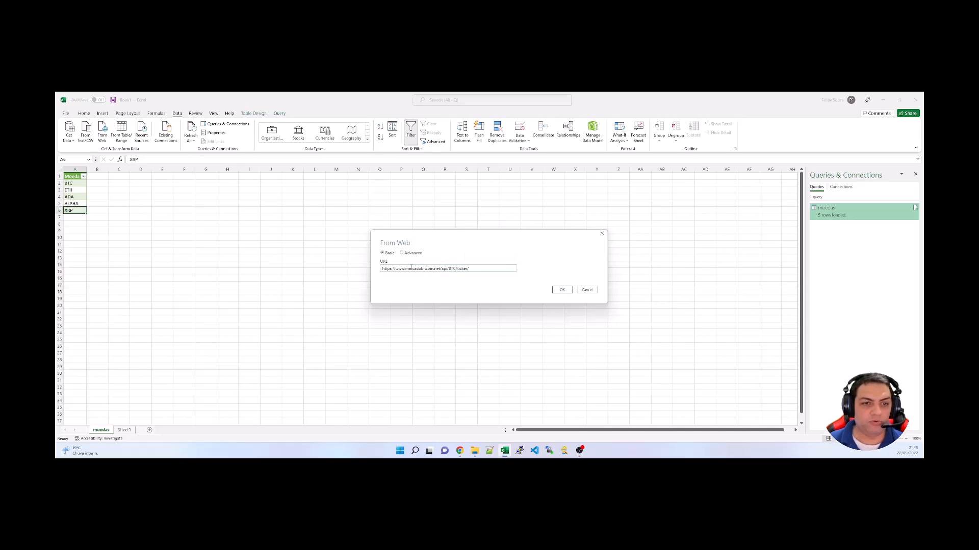
left_click_drag(406, 268, 451, 268)
left_click(487, 275)
left_click(451, 269)
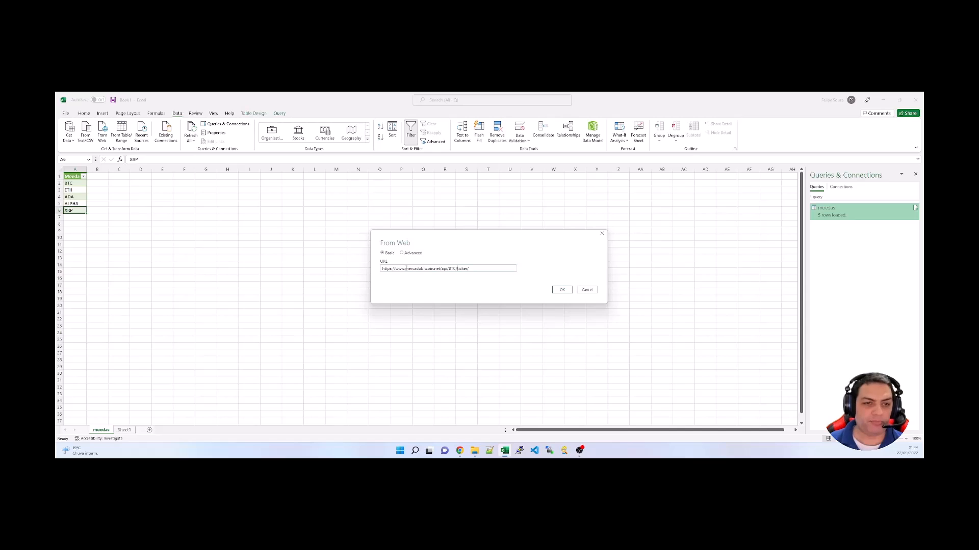
left_click(565, 292)
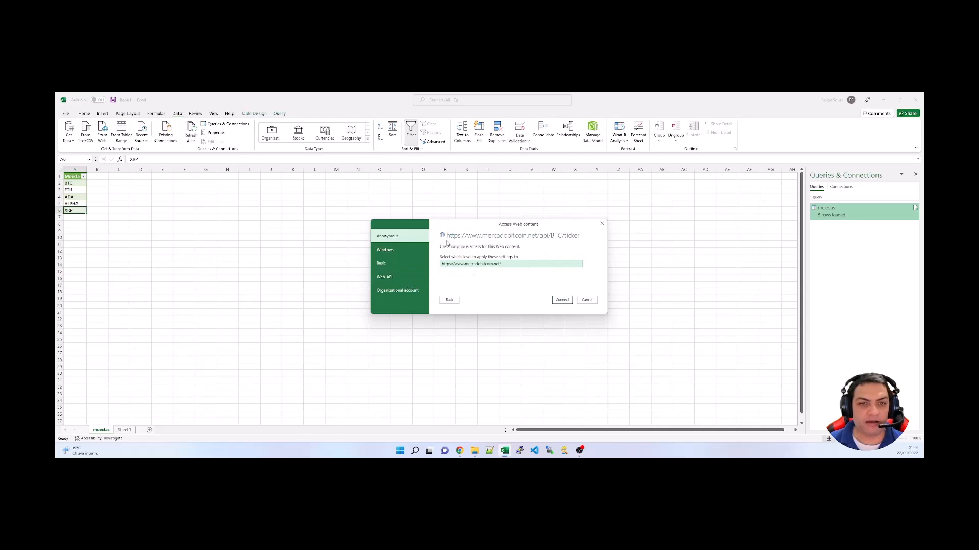
- Check the Web API authentication option, then connect to the Mercado Bitcoin address with Anonymous access
left_click(409, 280)
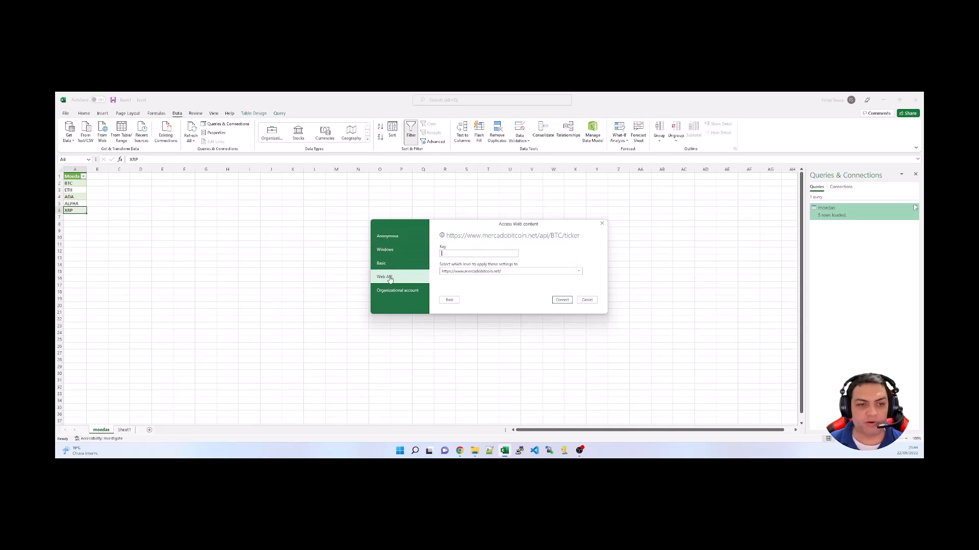
left_click(472, 255)
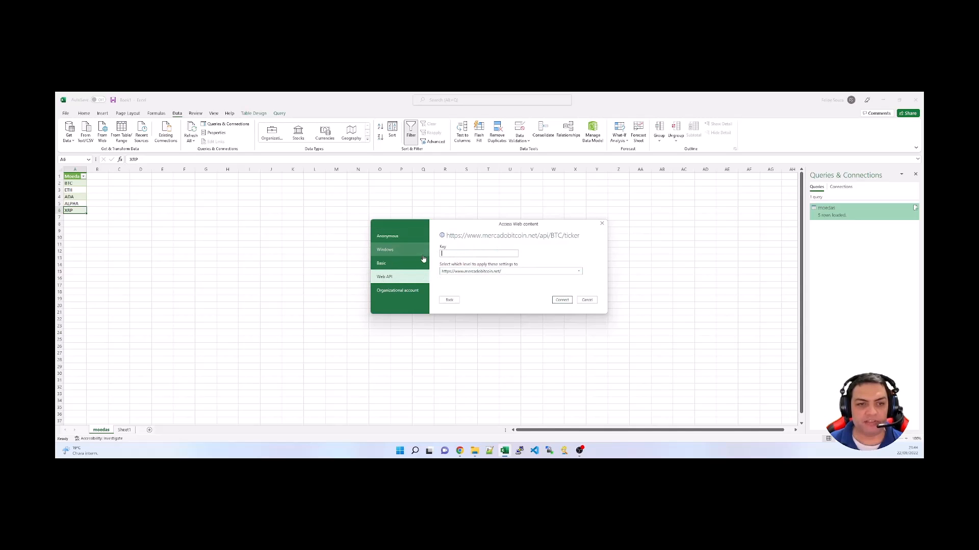
left_click(401, 237)
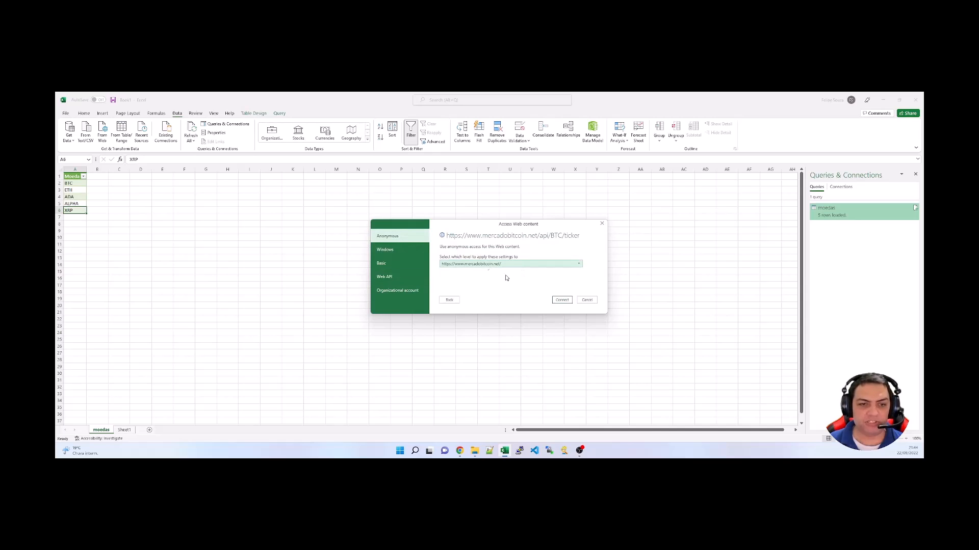
left_click(566, 301)
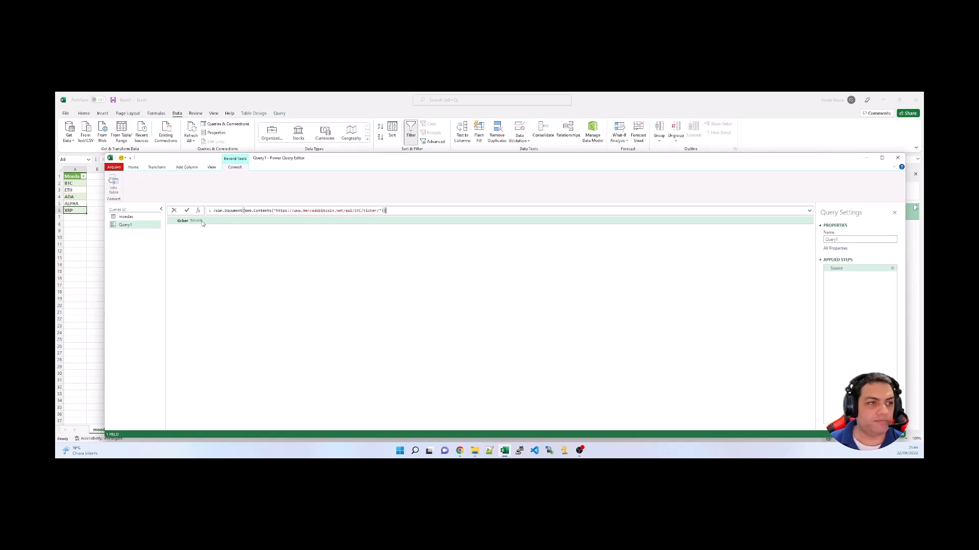
- Rename the Query1 query as cotacao
left_click(124, 226)
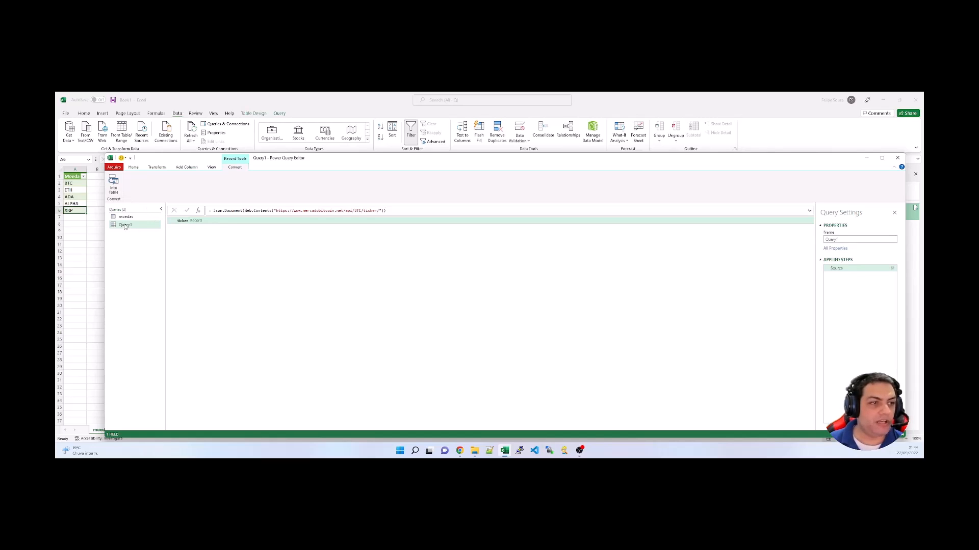
right_click(128, 229)
left_click(146, 255)
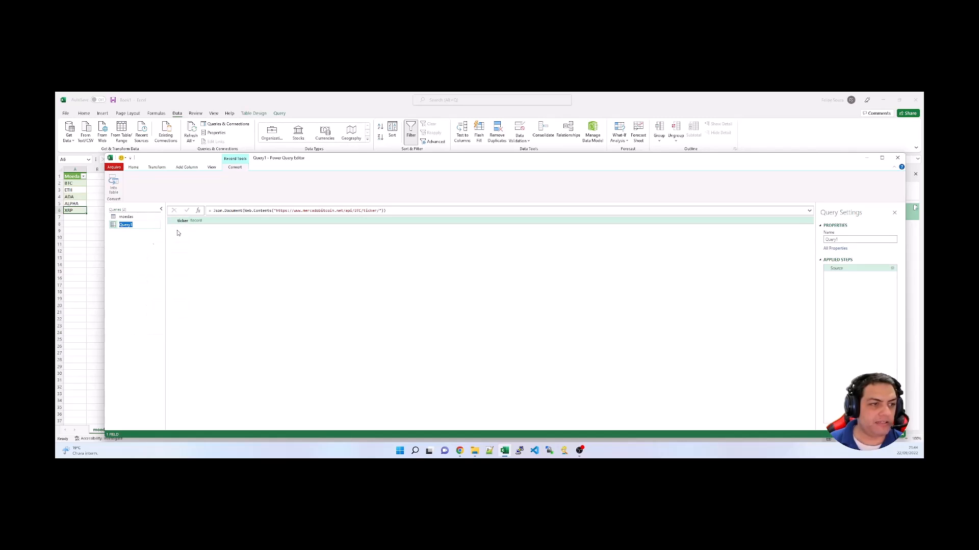
type("cotacao")
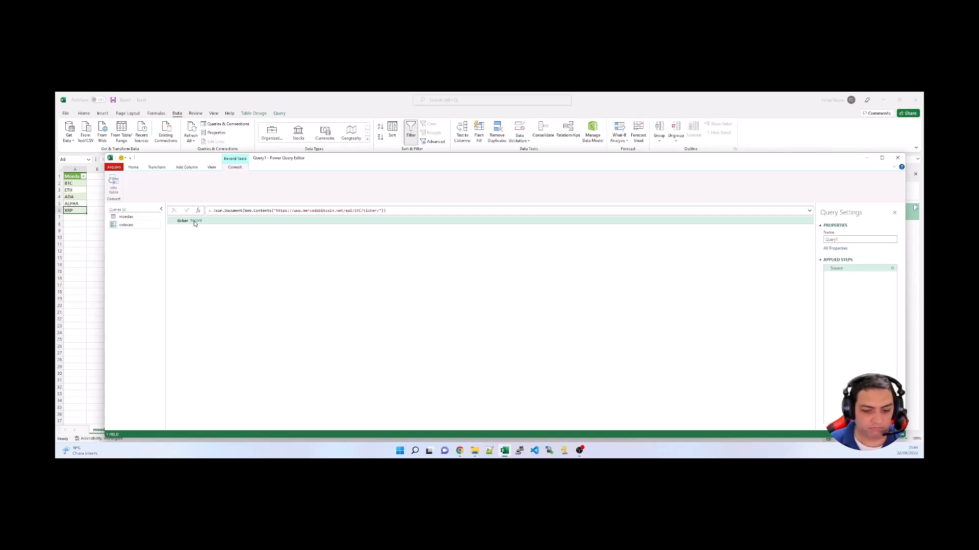
key("Return")
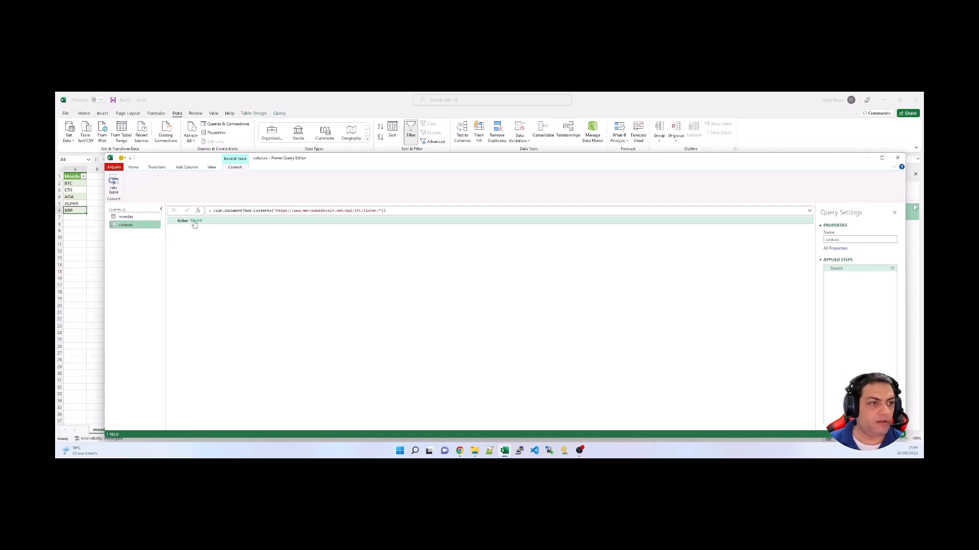
- Convert the cotacao query's record into a table and preview the cells in its Name and Value columns
left_click(115, 187)
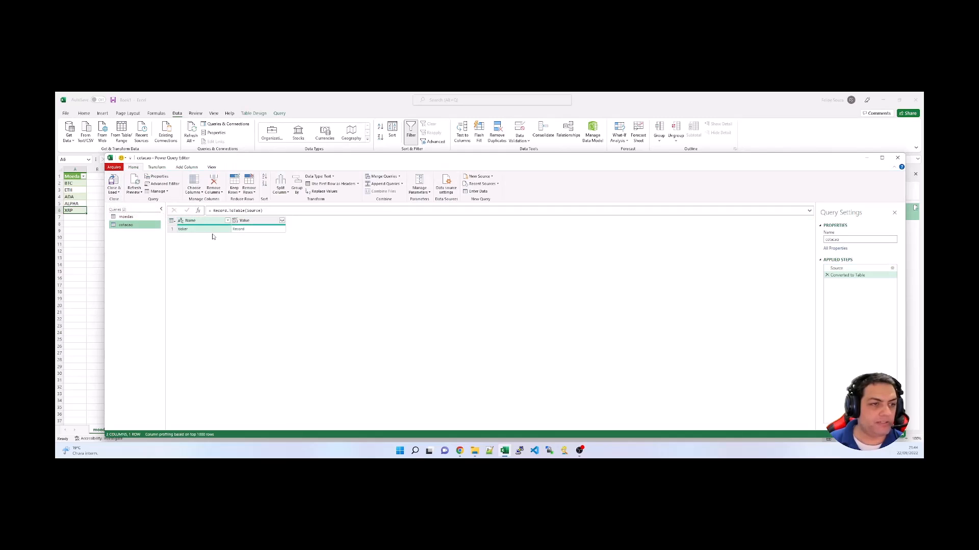
left_click(186, 231)
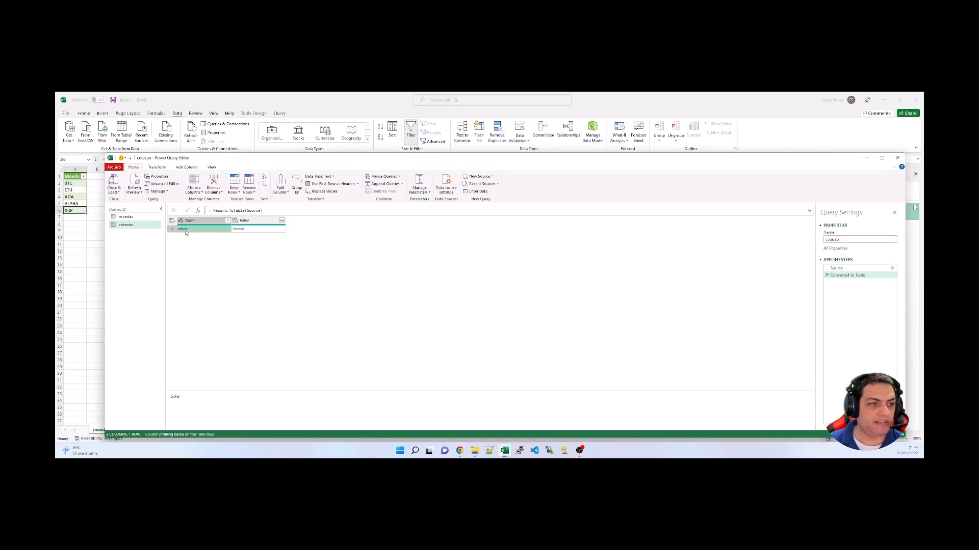
left_click(255, 230)
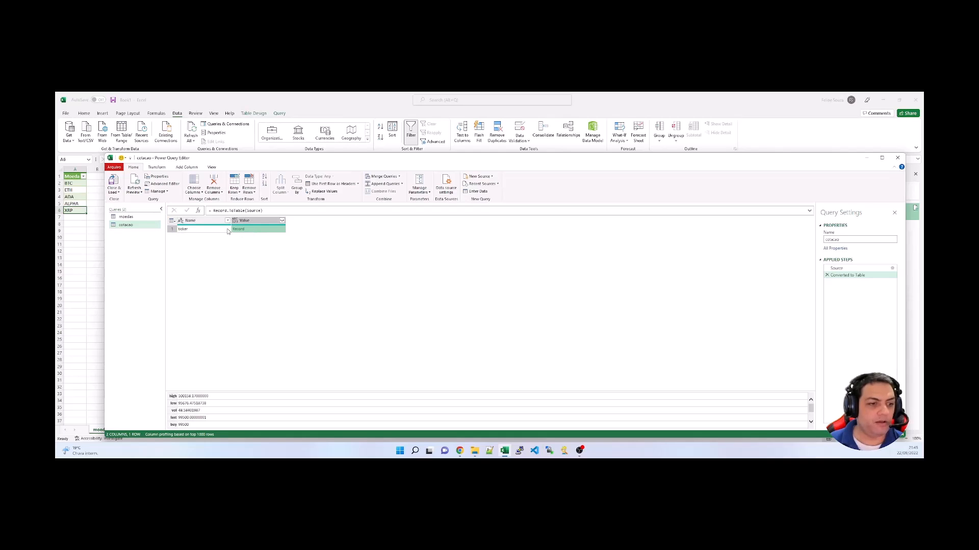
- Examine the nested fields of the raw BTC ticker response in the browser, and return to the Power Query Editor
left_click(460, 451)
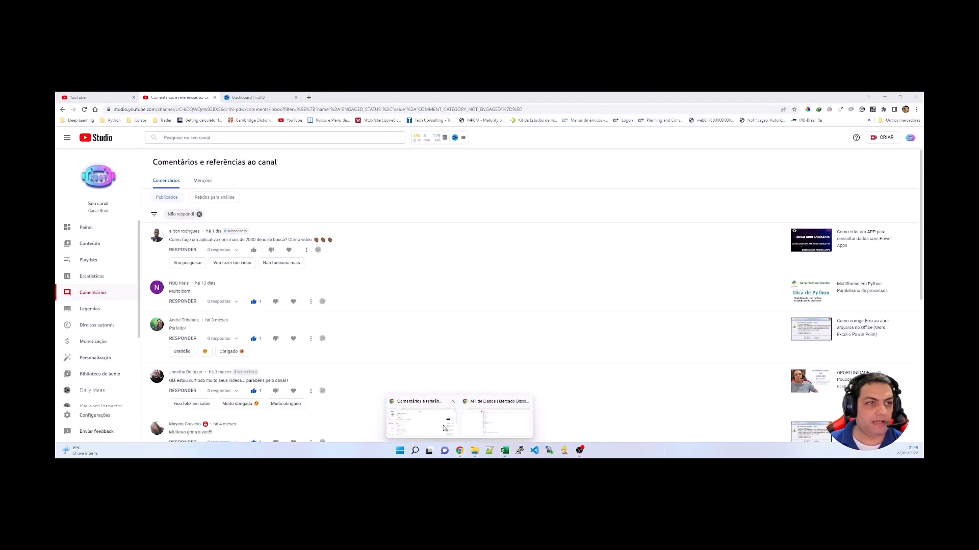
left_click(465, 427)
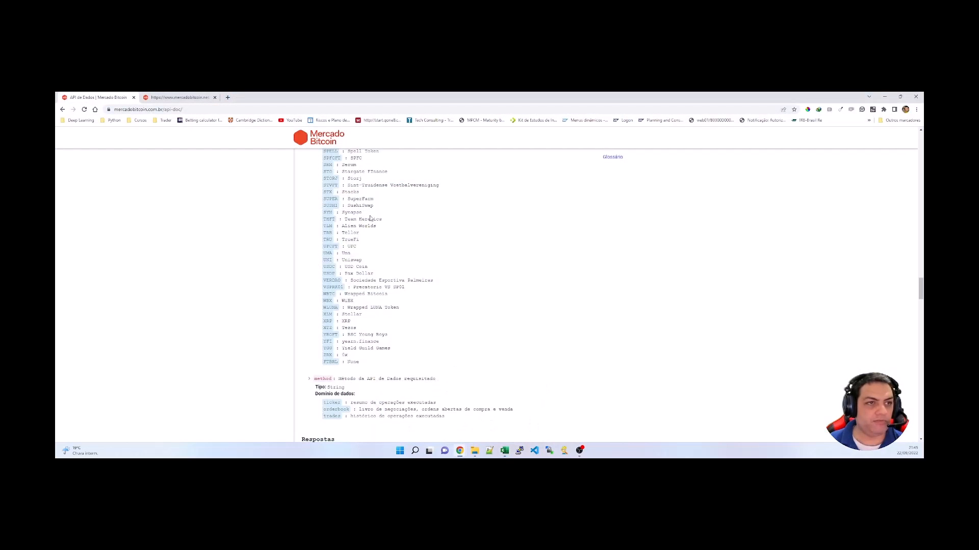
left_click(186, 97)
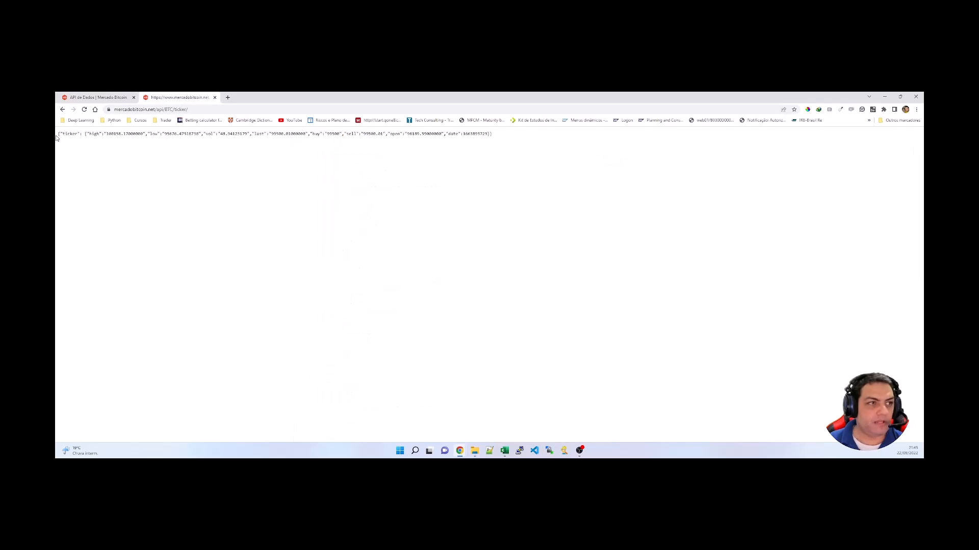
left_click_drag(62, 134, 373, 143)
left_click(88, 135)
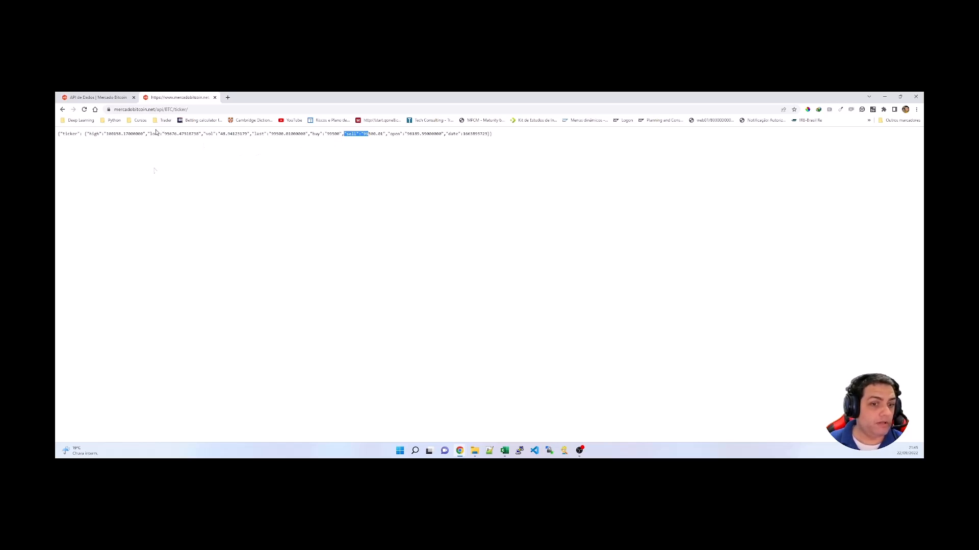
left_click(505, 452)
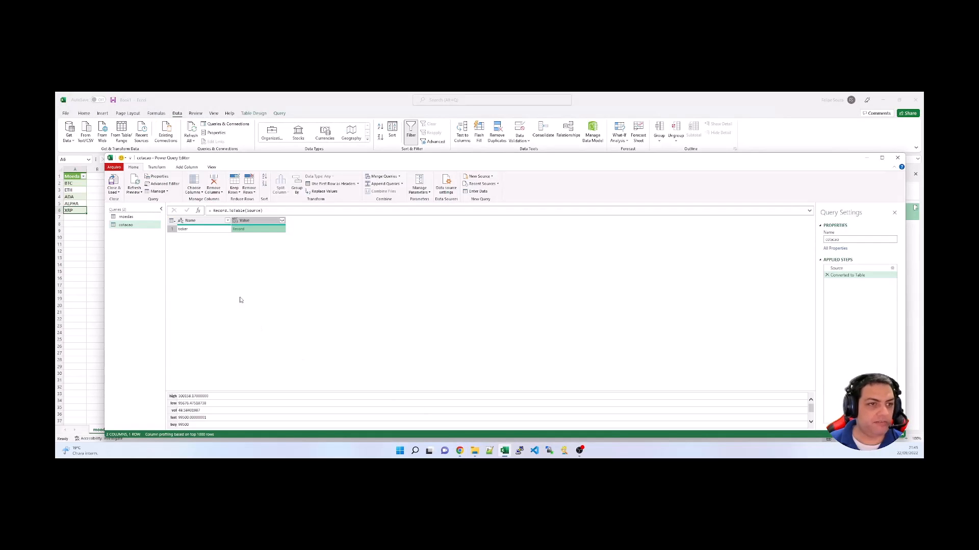
- Remove the Name column and expand all fields of the Value column without using the original column name as prefix
left_click(186, 222)
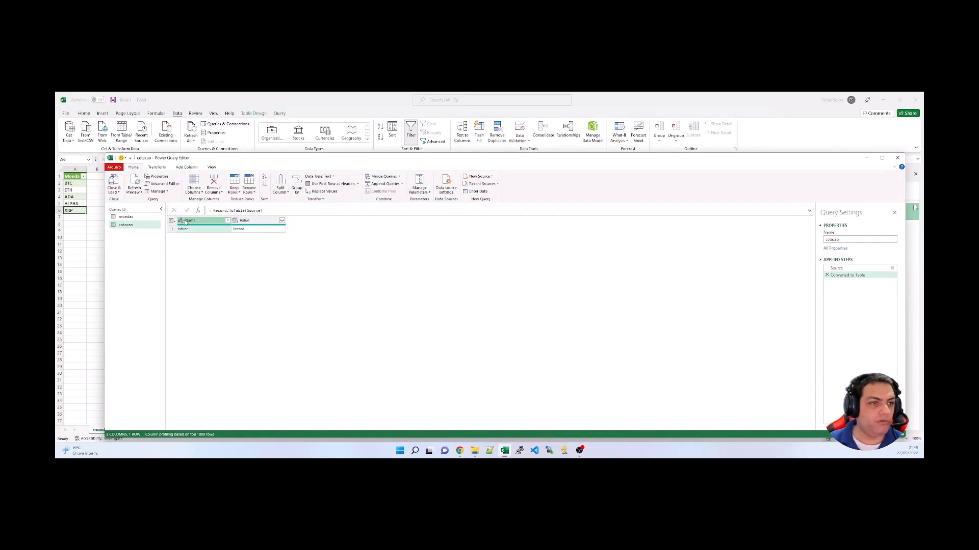
left_click(218, 180)
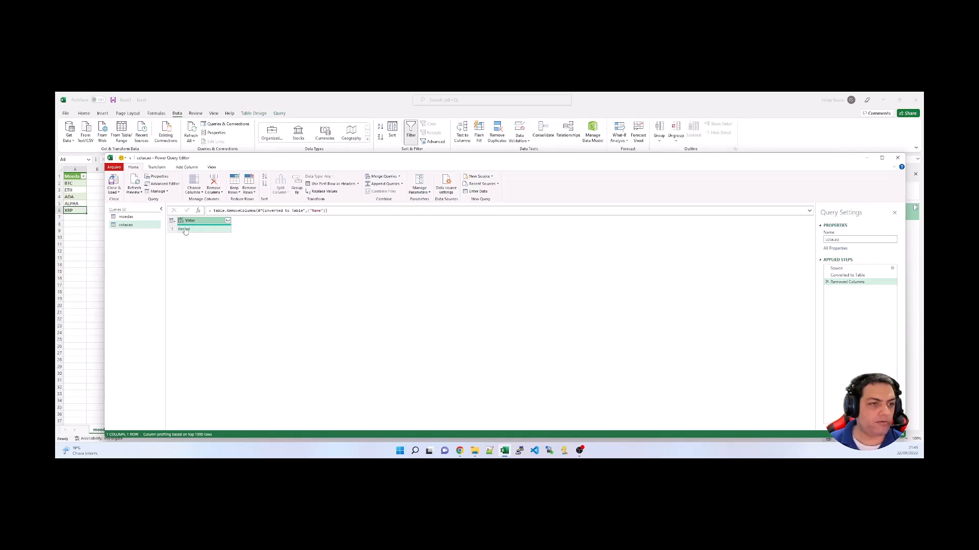
left_click(228, 221)
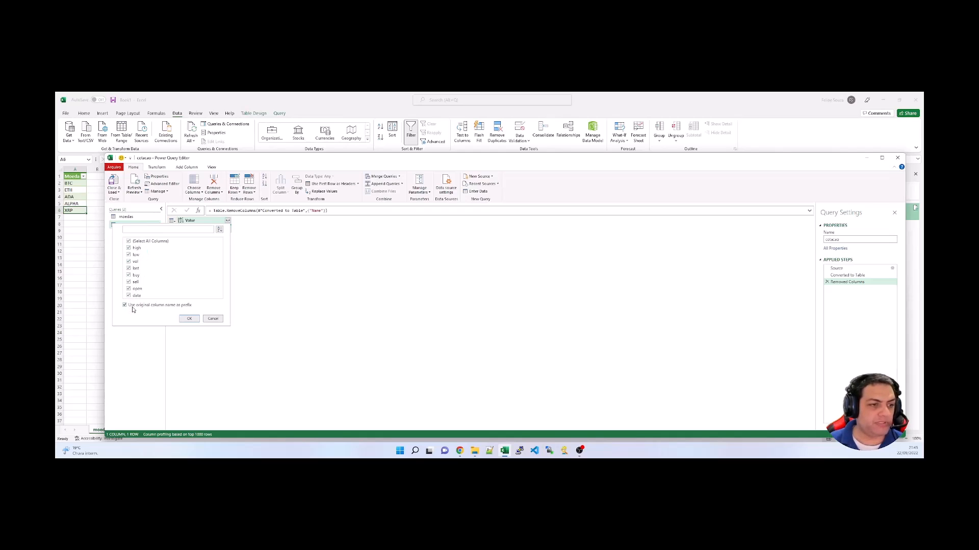
left_click(158, 306)
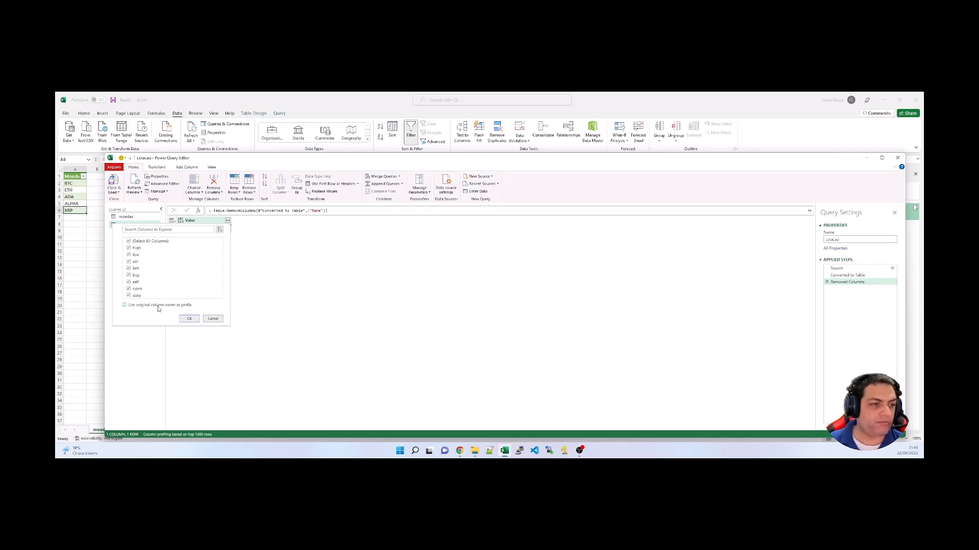
left_click(188, 320)
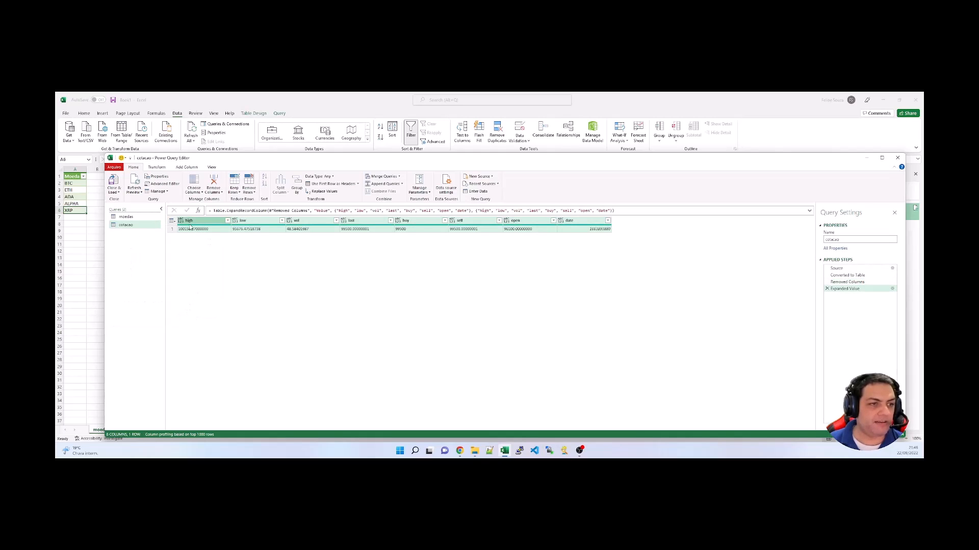
- Preview the high, vol and open cell values in the expanded ticker row
mouse_move(189, 223)
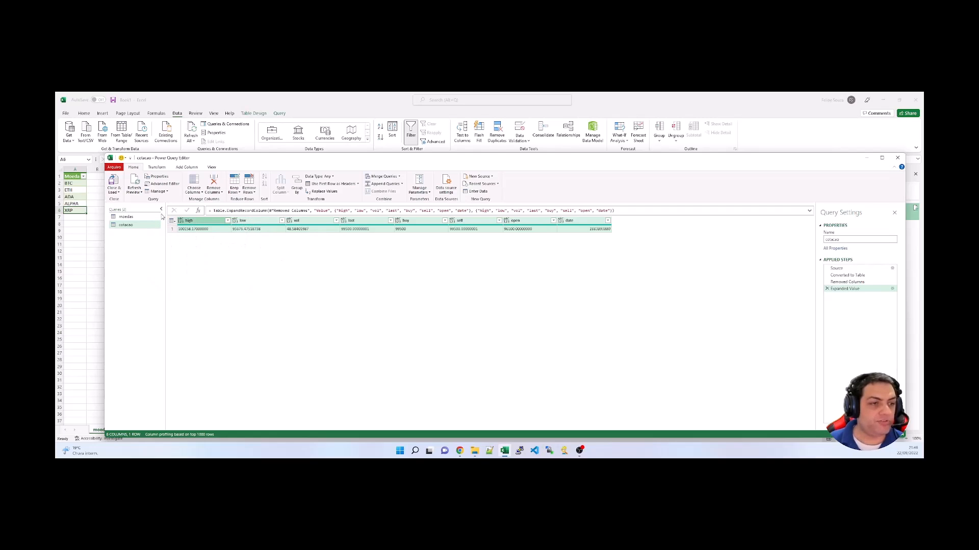
left_click(206, 231)
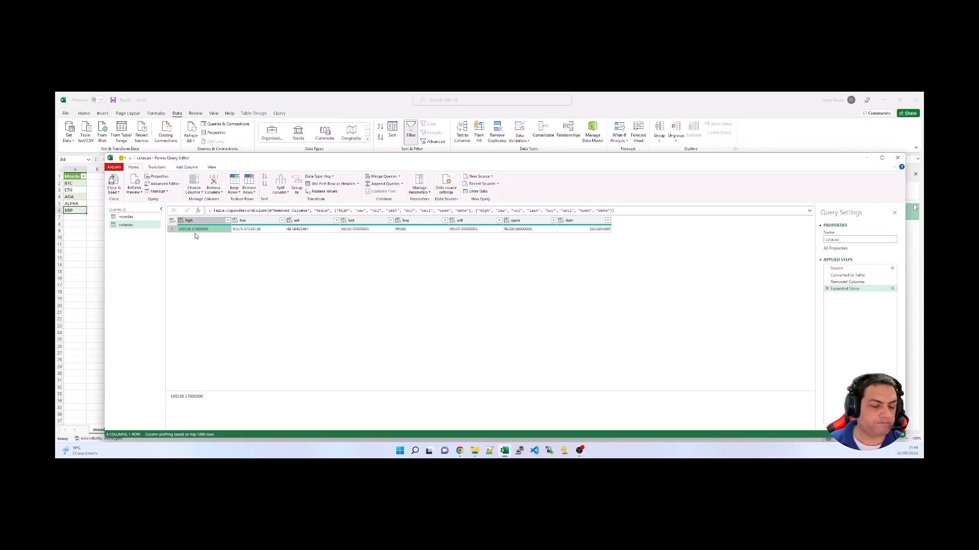
left_click(307, 230)
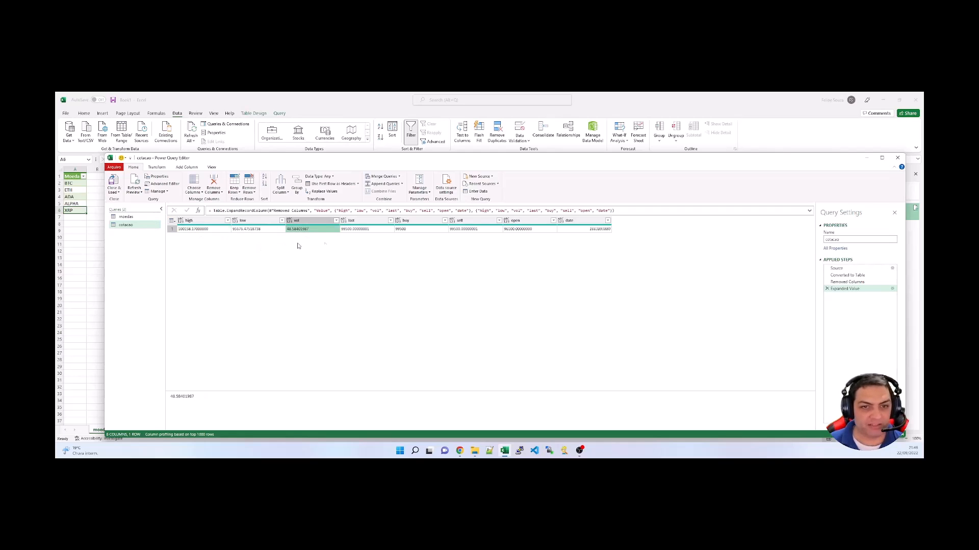
left_click(525, 232)
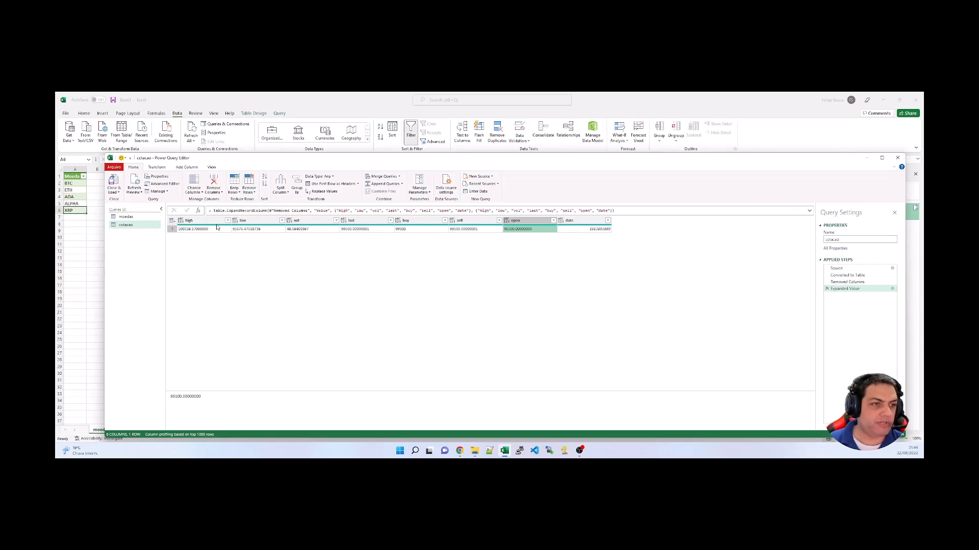
- Try converting the high, low and vol columns to the Decimal Number type
left_click(183, 222)
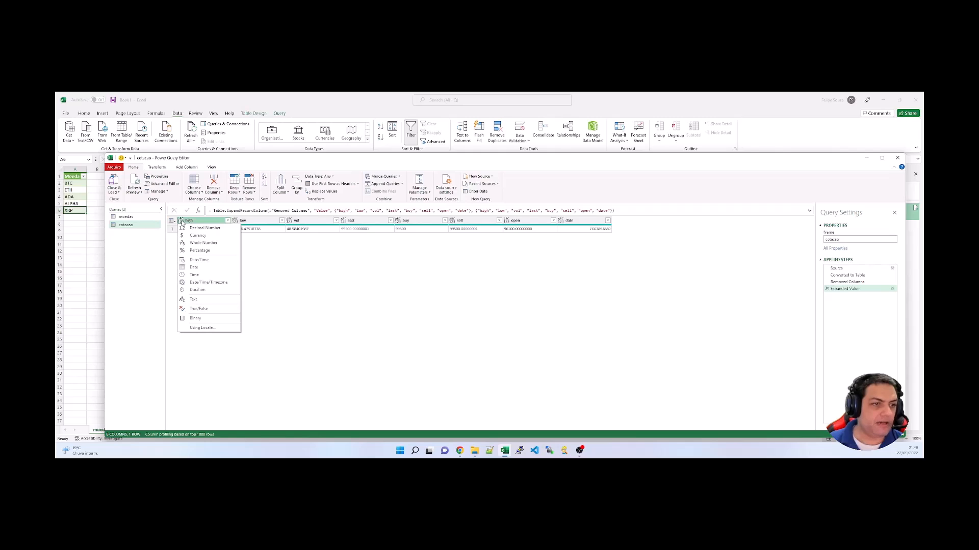
left_click(205, 229)
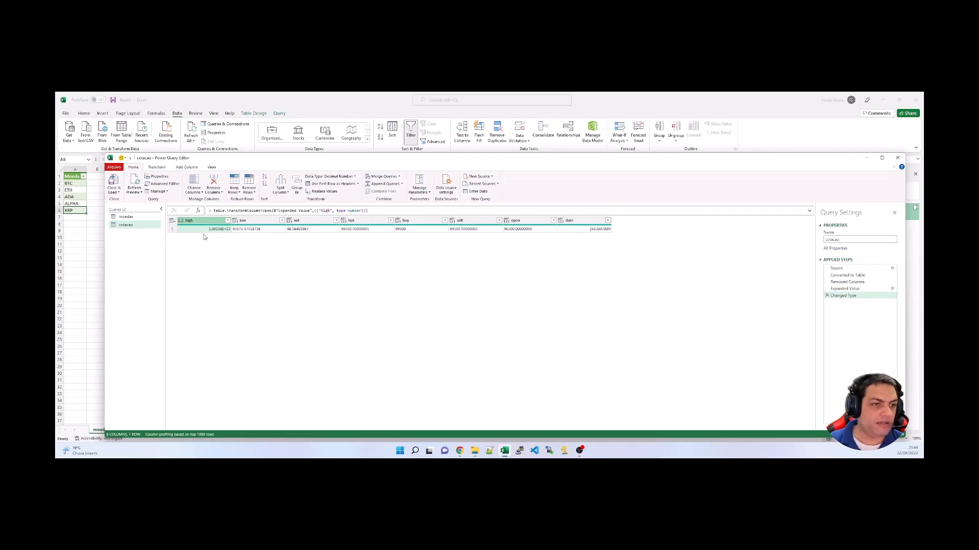
left_click(234, 221)
left_click(246, 230)
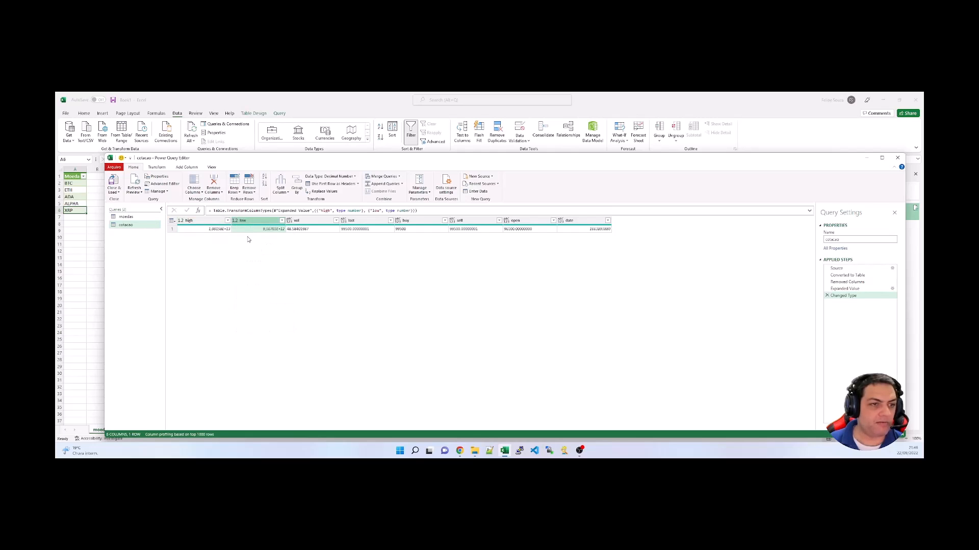
left_click(290, 221)
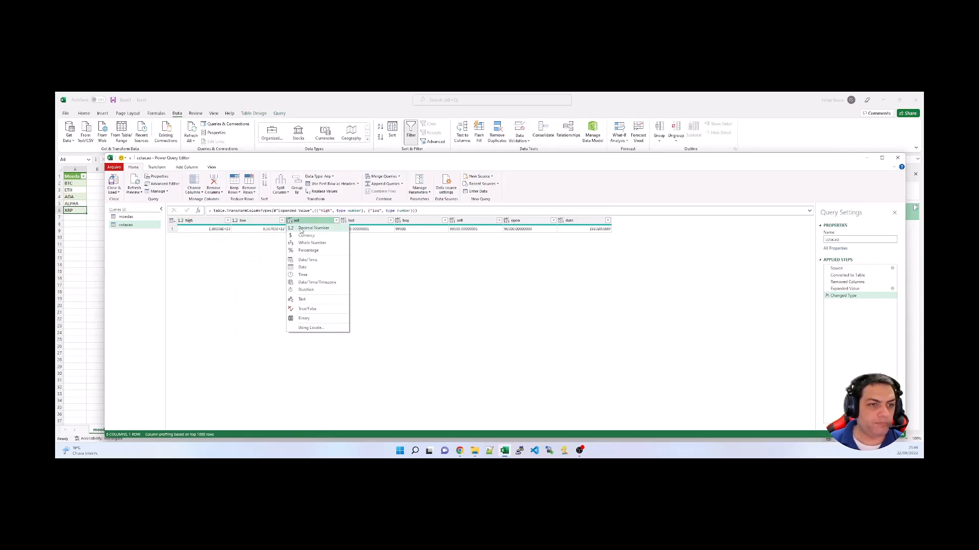
left_click(301, 230)
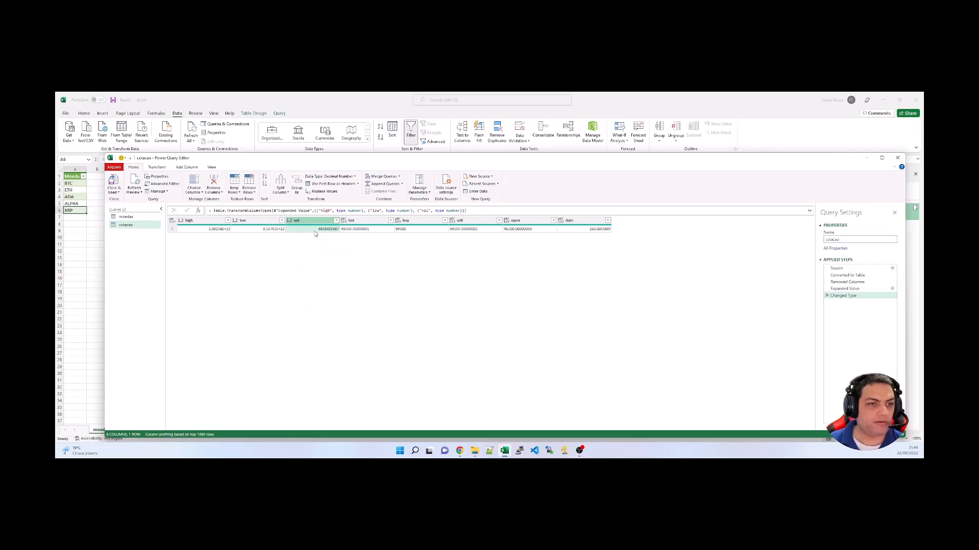
- Cancel switching the vol column to Whole Number and delete the Changed Type step from the cotacao query
left_click(343, 221)
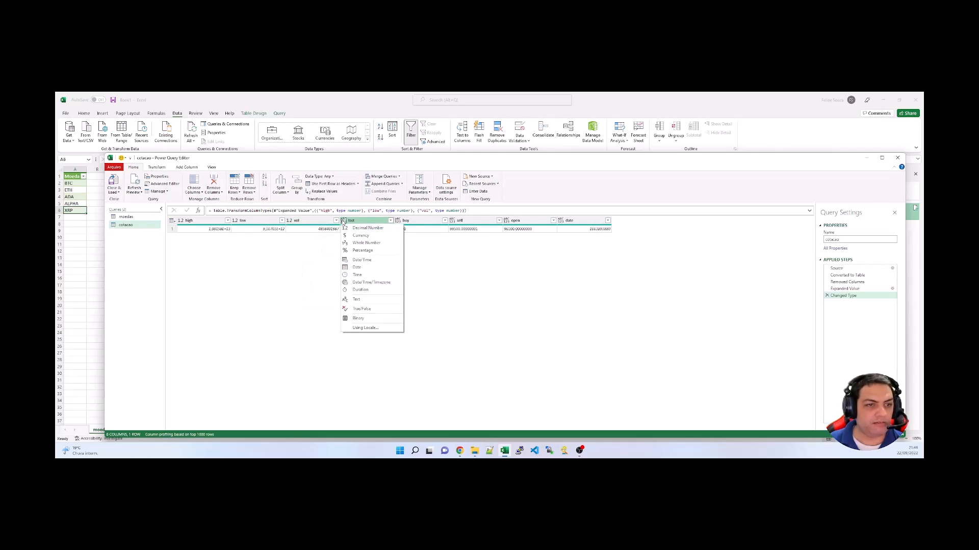
left_click(289, 223)
left_click(289, 223)
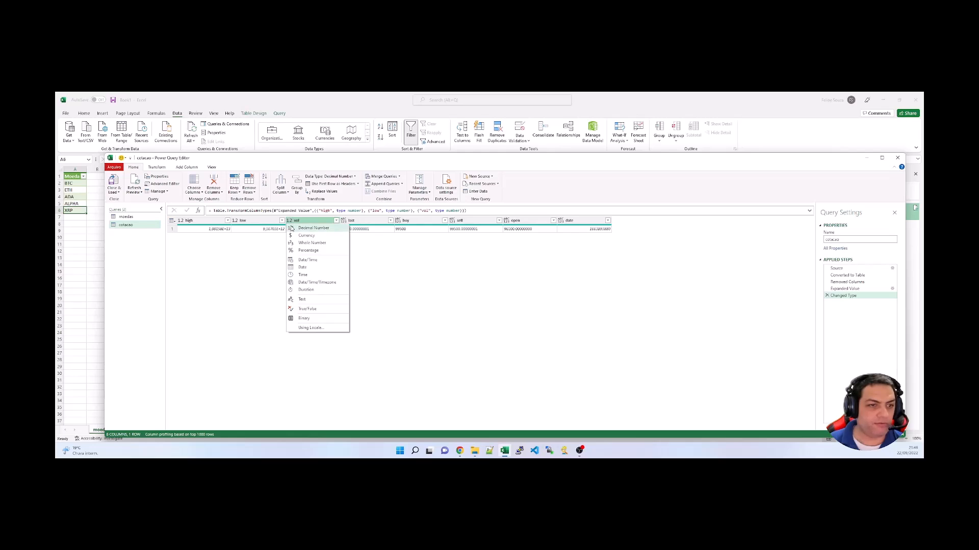
left_click(301, 242)
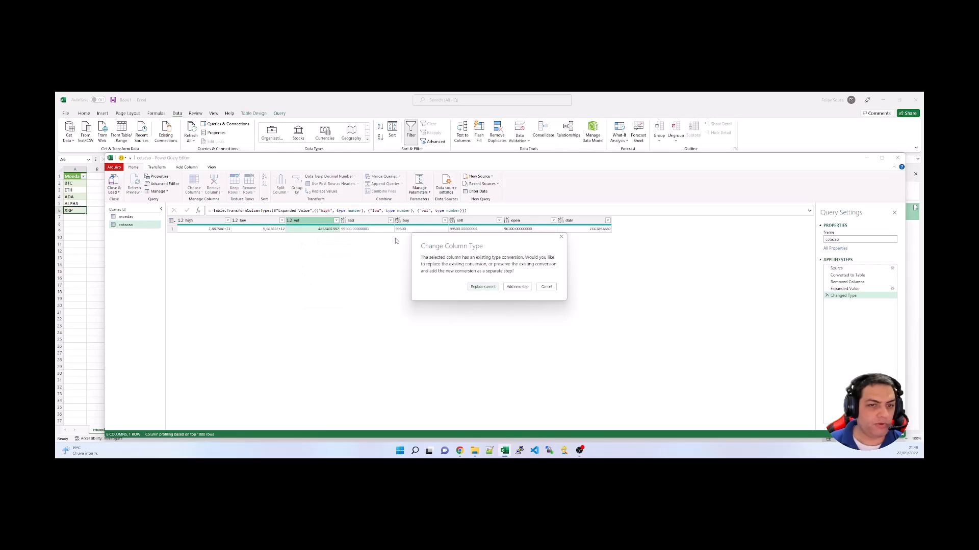
left_click(547, 288)
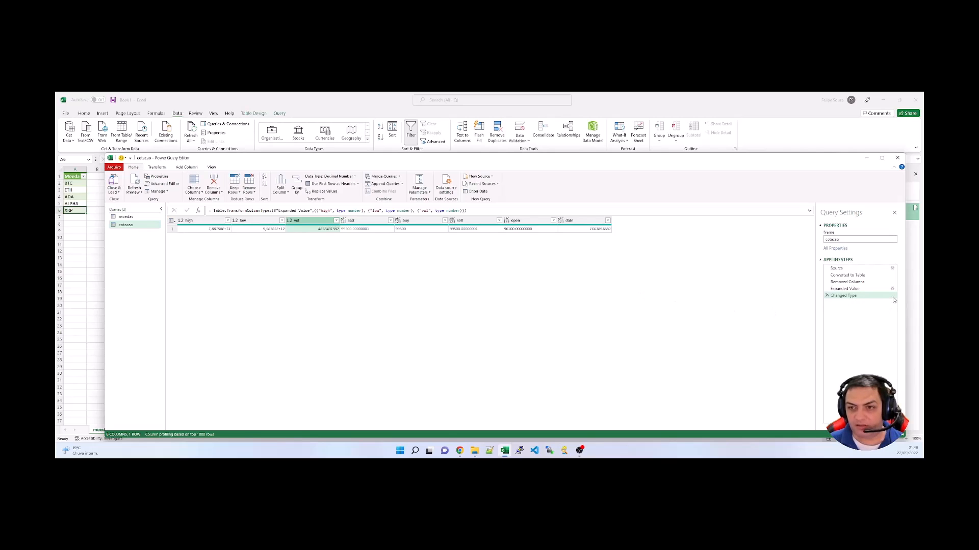
left_click(827, 296)
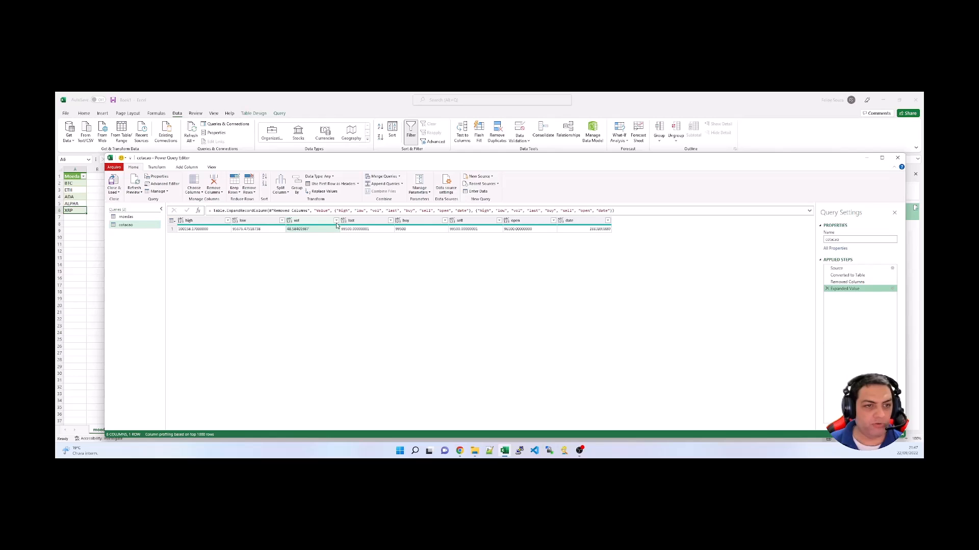
- Set the vol column's type to Whole Number and the last, buy, sell and open columns to Decimal Number
left_click(290, 222)
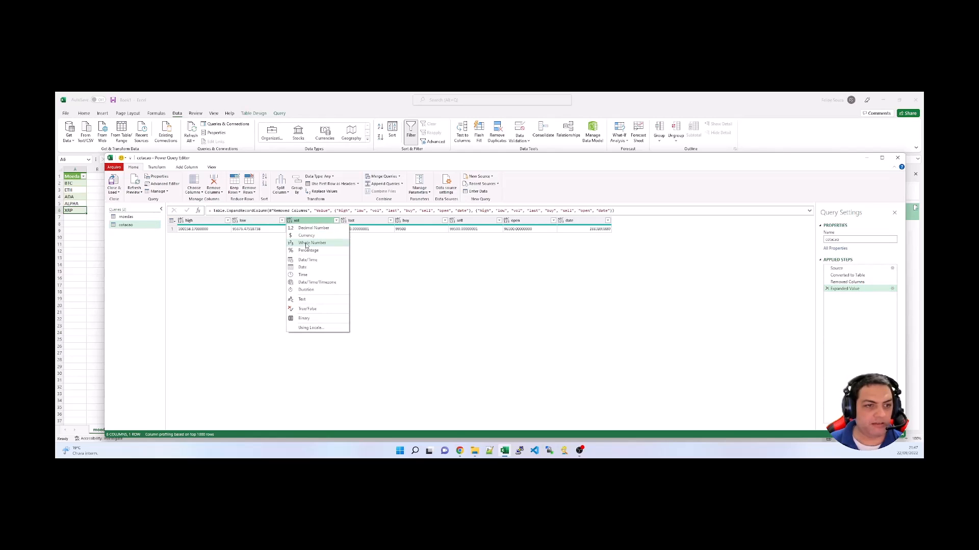
left_click(307, 243)
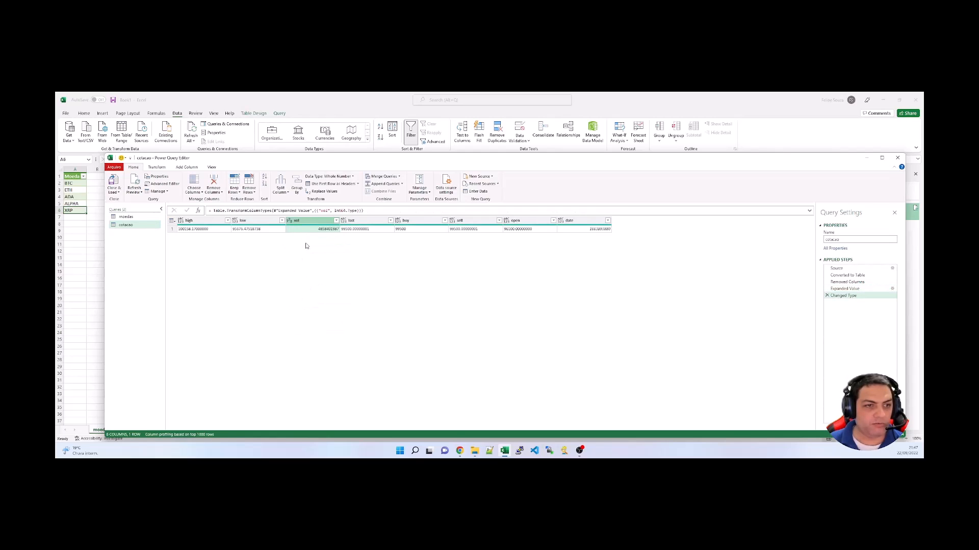
left_click(344, 222)
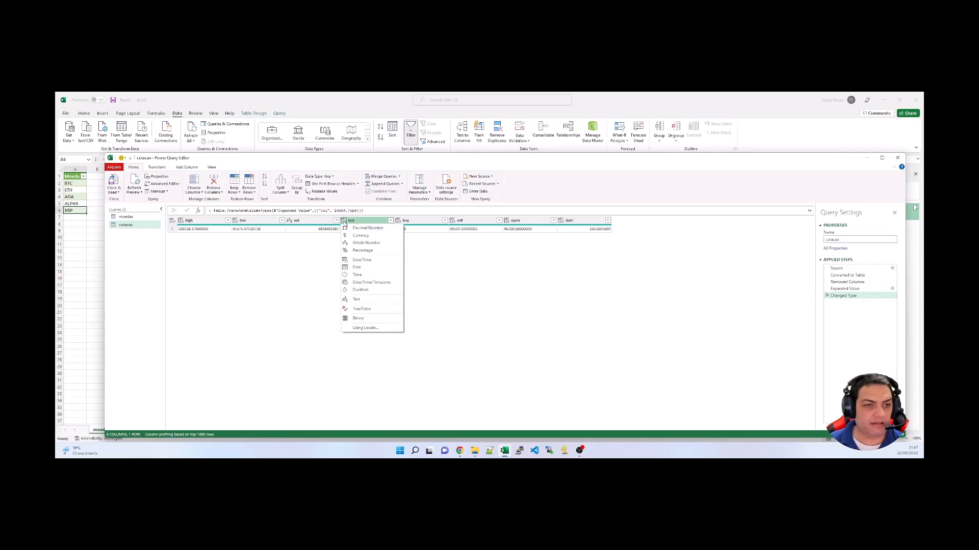
left_click(367, 229)
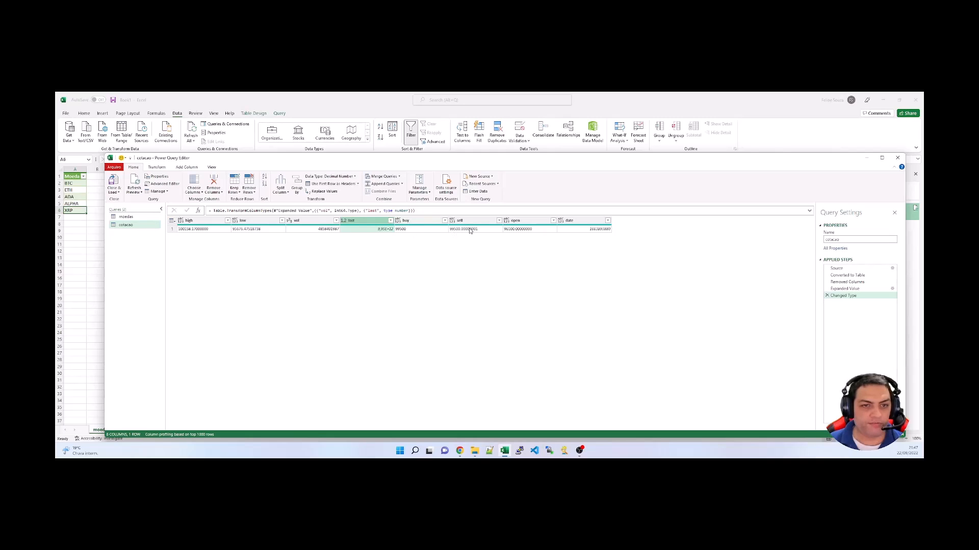
left_click(397, 222)
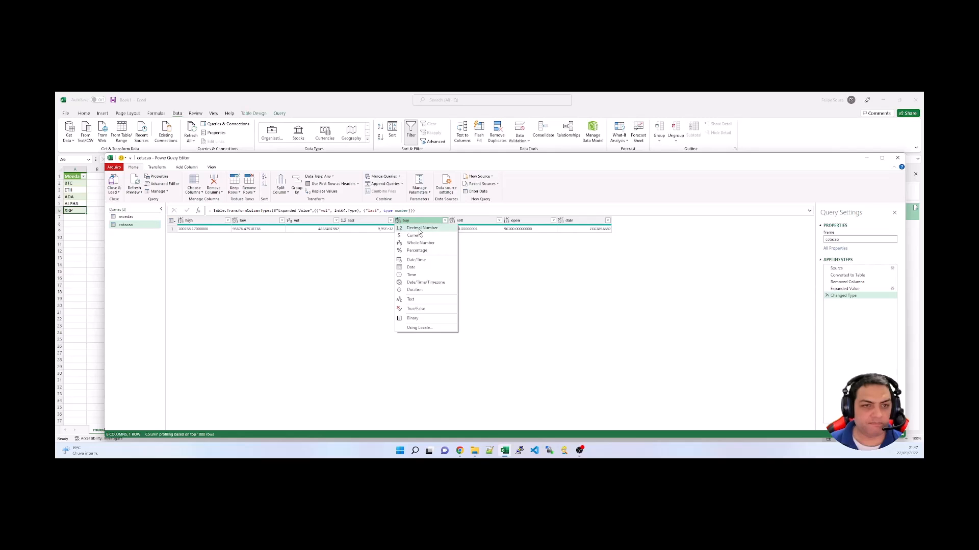
left_click(419, 230)
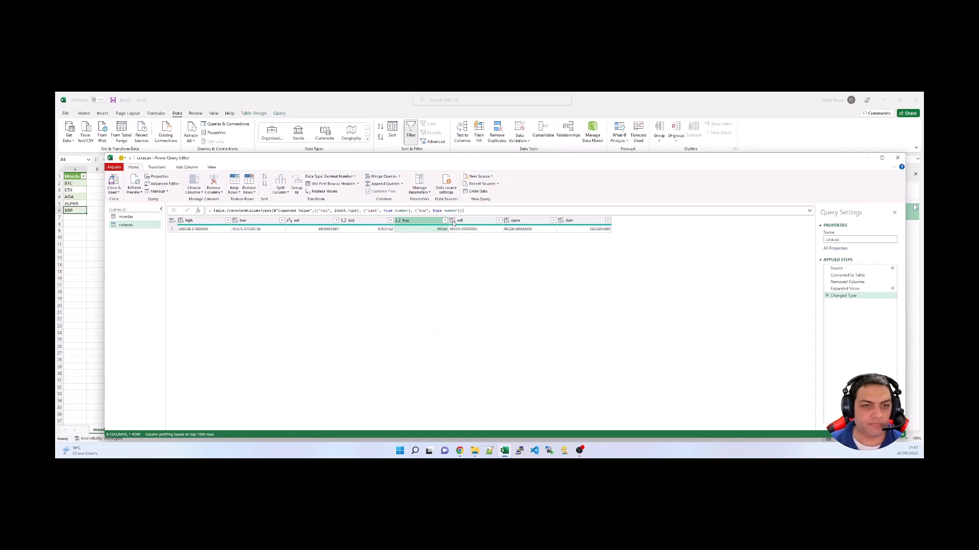
left_click(453, 222)
left_click(456, 228)
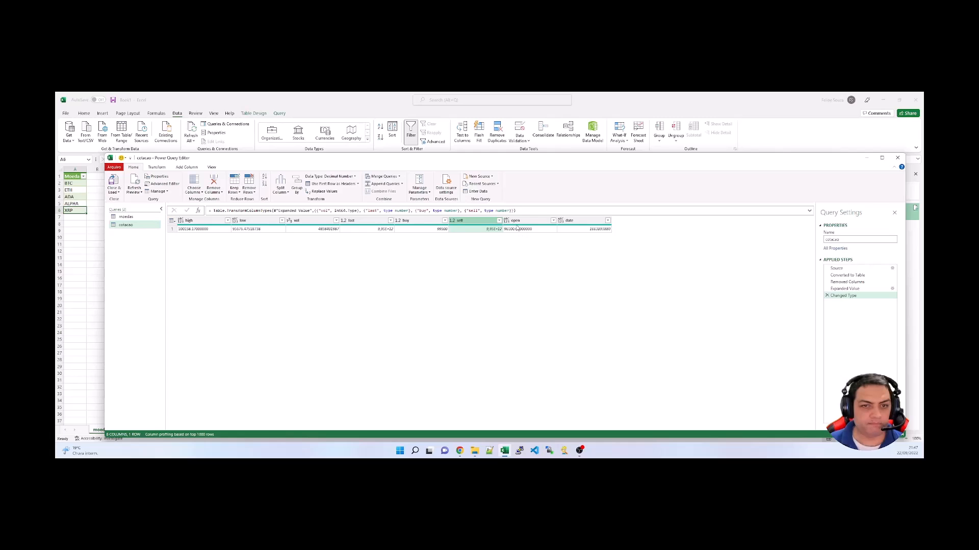
left_click(506, 222)
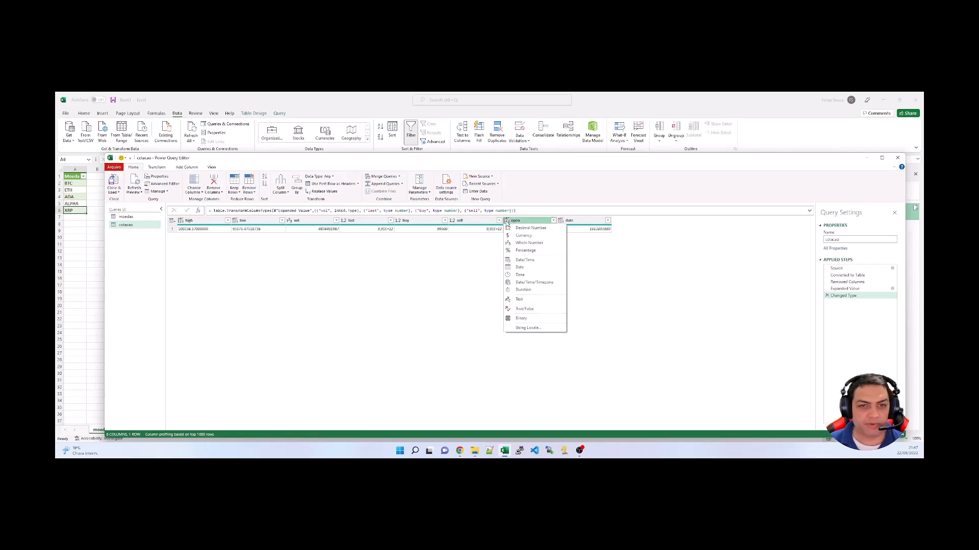
left_click(514, 229)
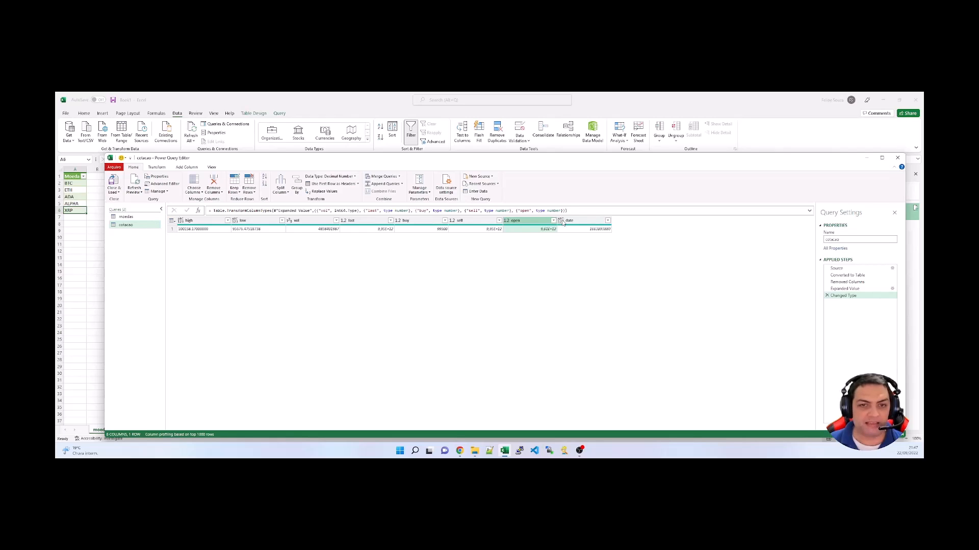
- Remove the date column from the cotacao query
left_click(562, 222)
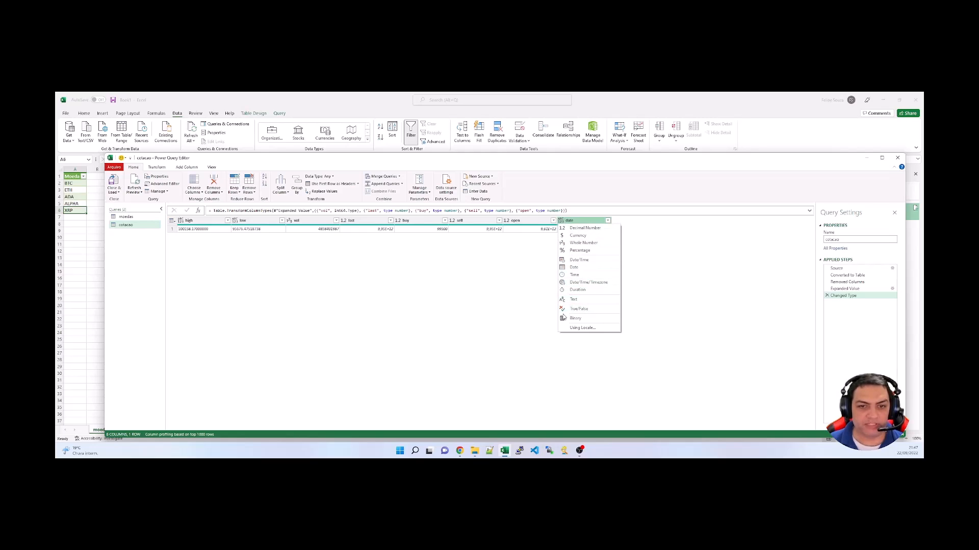
left_click(549, 247)
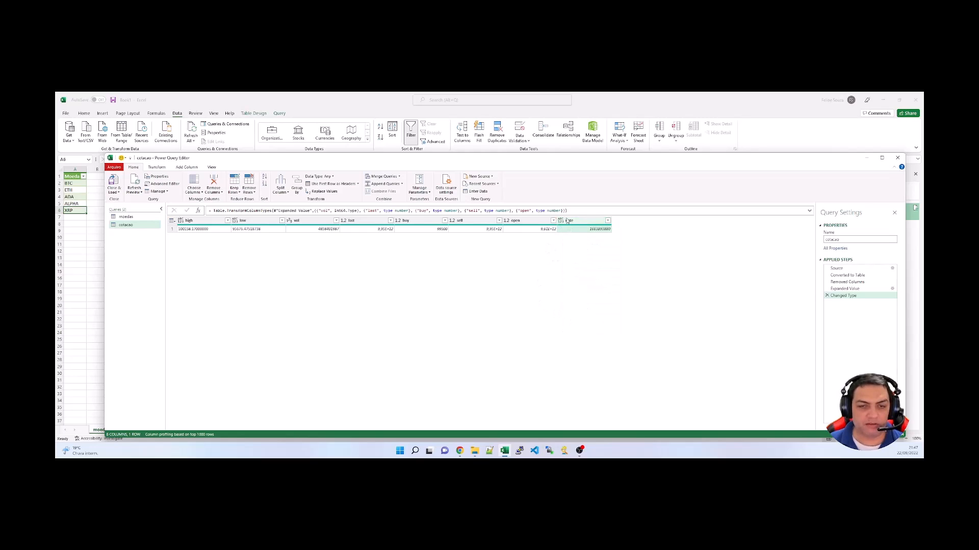
left_click(219, 184)
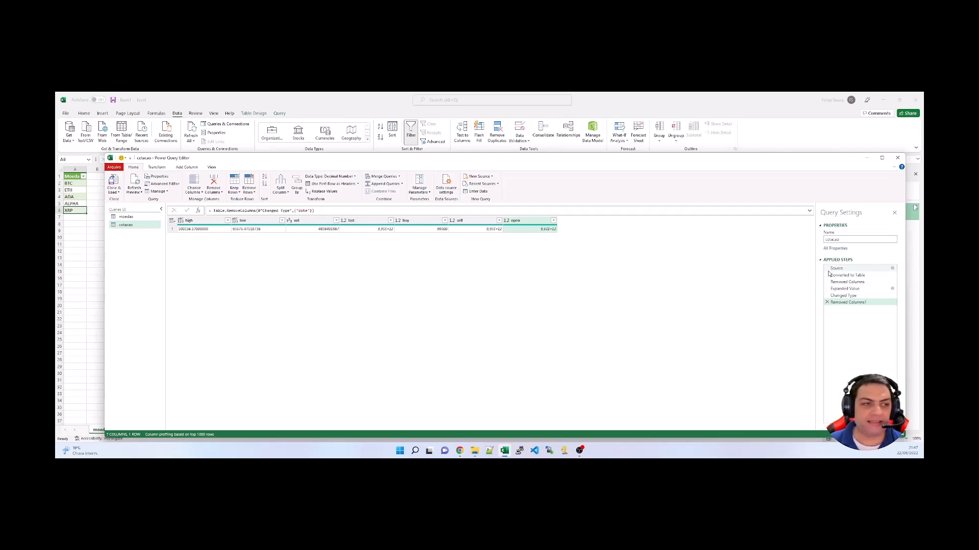
- Create a function without parameters from the cotacao query and name it cotacaoreal
left_click(130, 228)
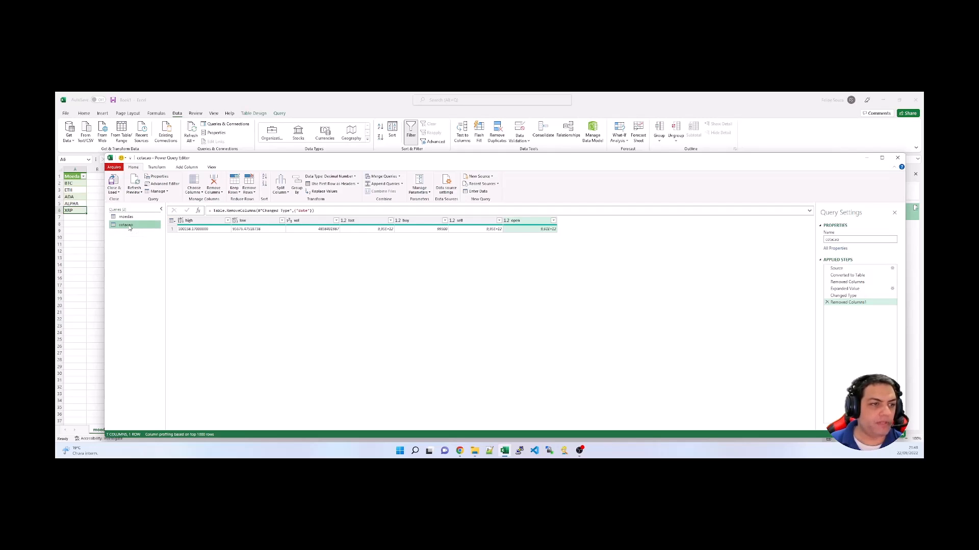
right_click(130, 229)
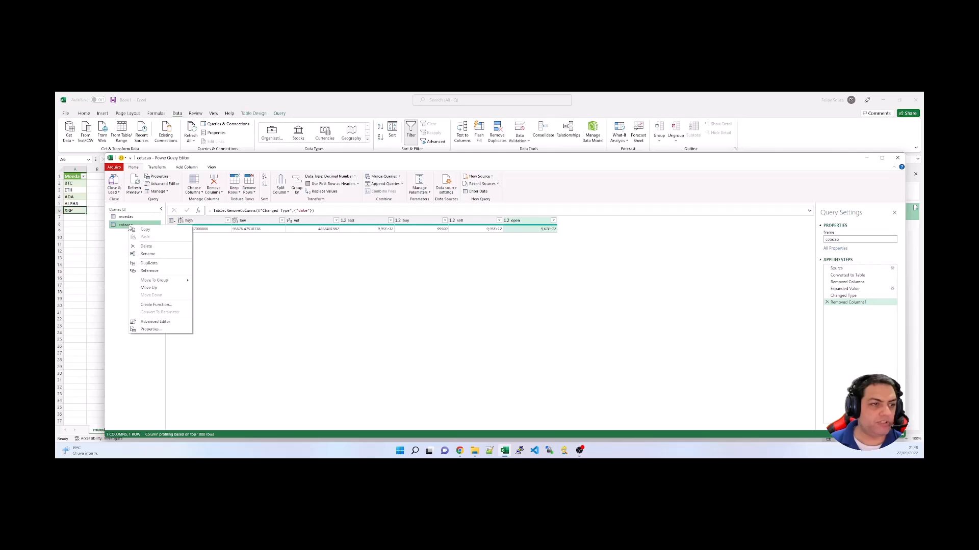
left_click(156, 306)
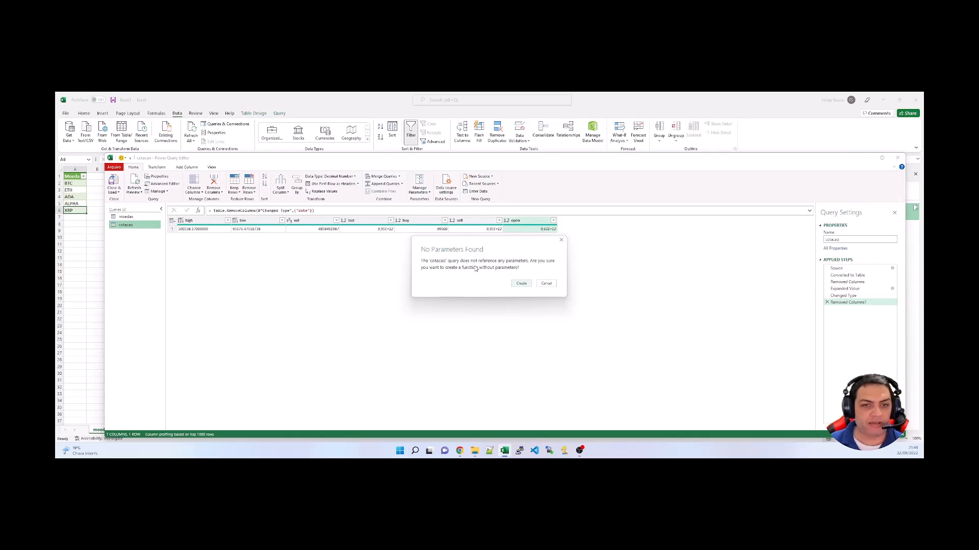
left_click(522, 283)
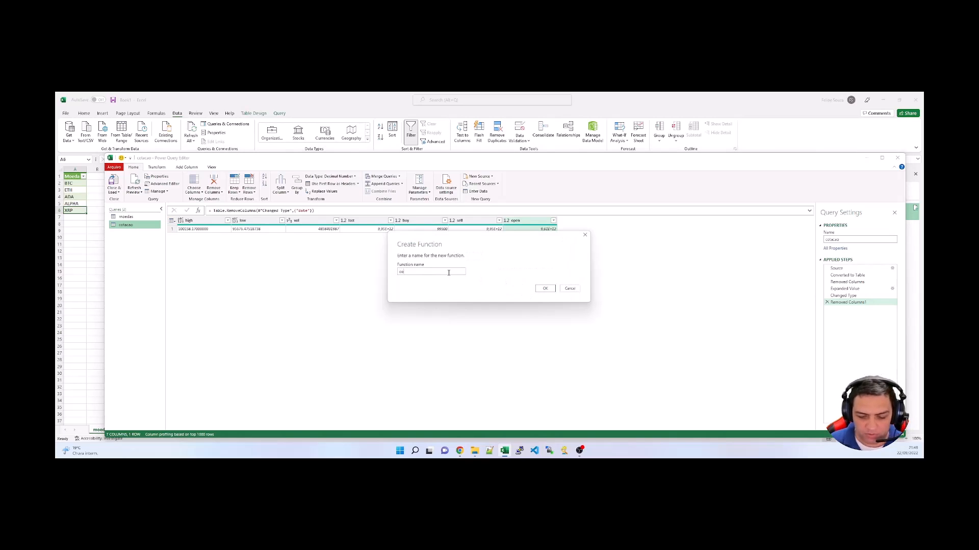
type("cotacaoreal")
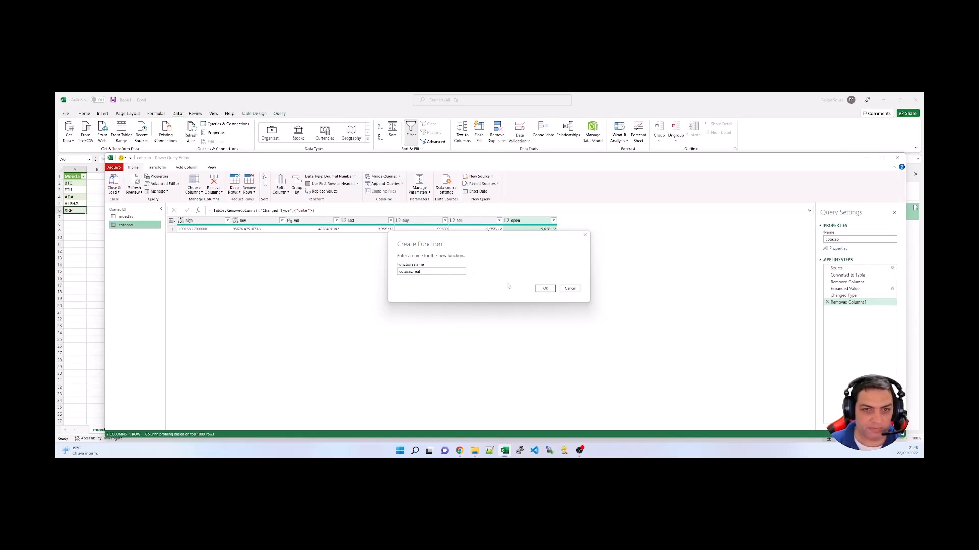
left_click(544, 288)
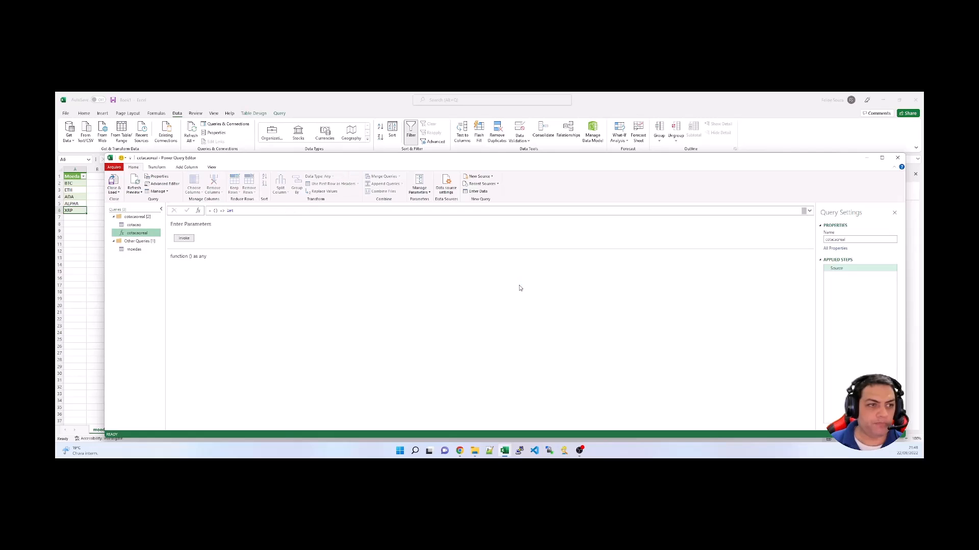
- Invoke the cotacaoreal function as a test, then delete the Invoked Function query and return to the function
left_click(186, 239)
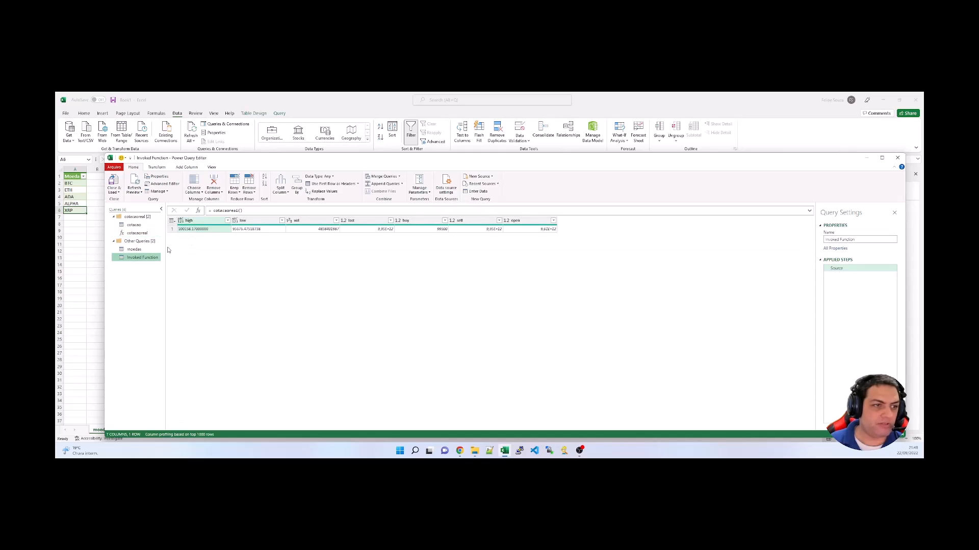
right_click(138, 257)
left_click(156, 278)
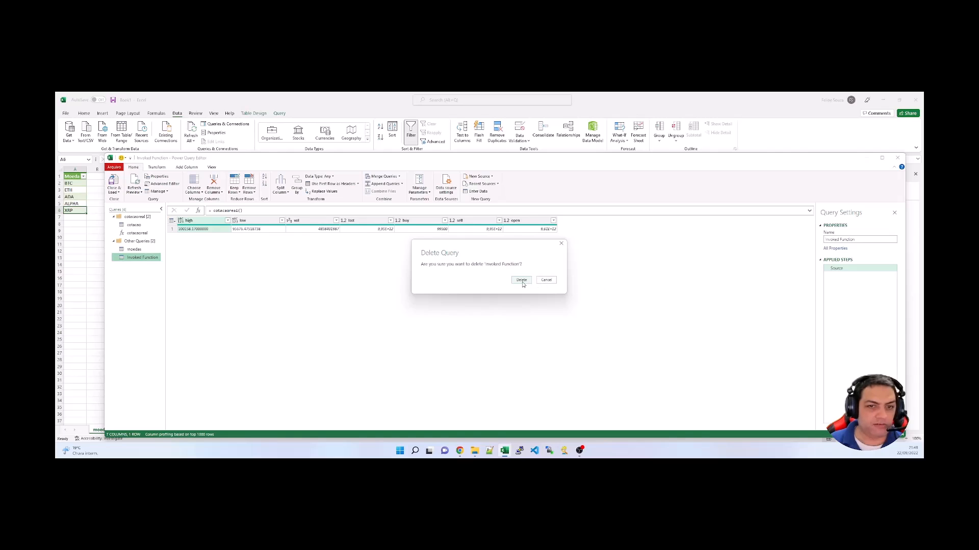
left_click(521, 280)
left_click(159, 234)
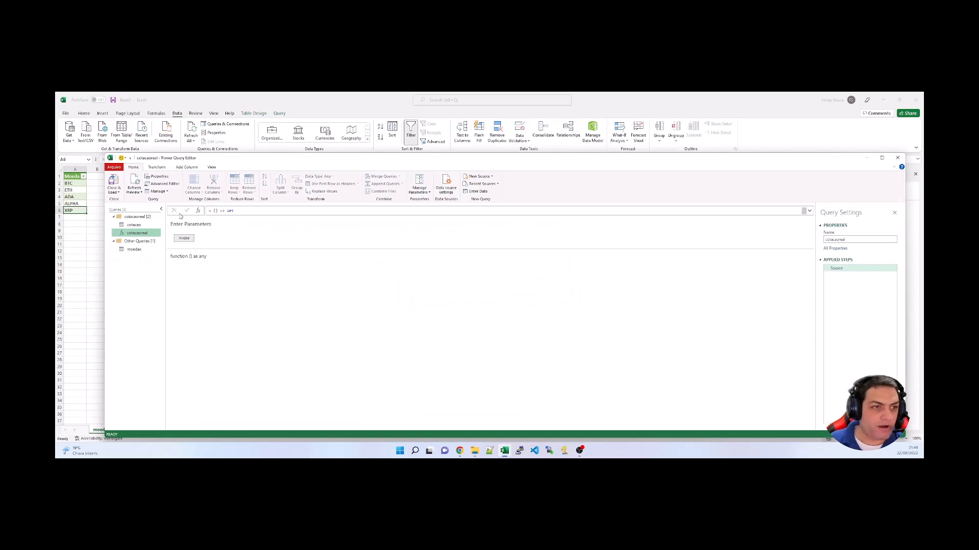
- Add a parameter to the cotacaoreal function's definition, declared as moeda as text
left_click(229, 211)
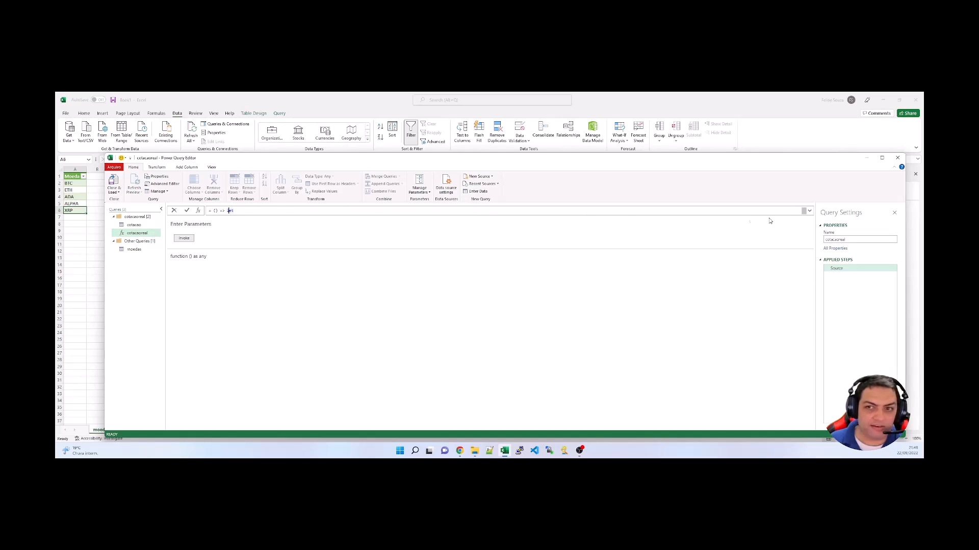
left_click(809, 211)
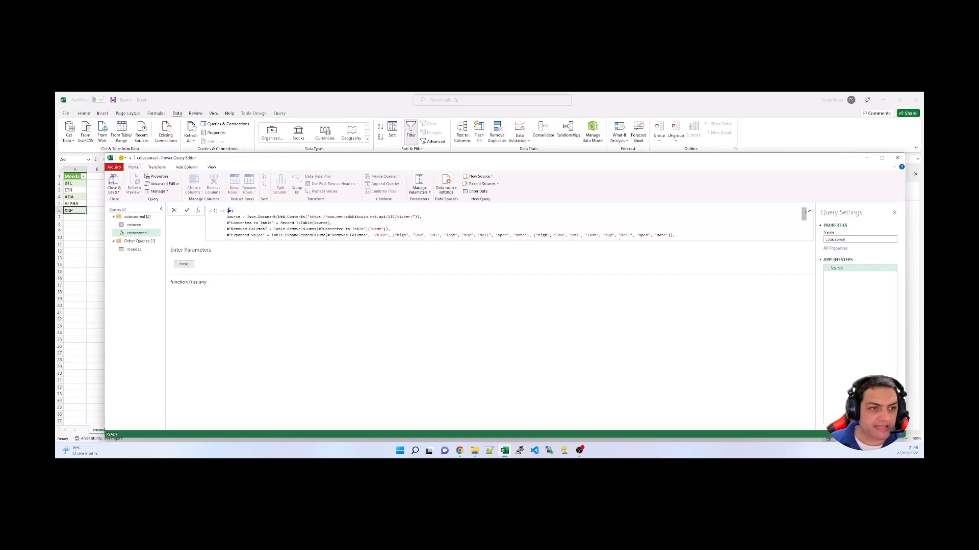
double_click(322, 158)
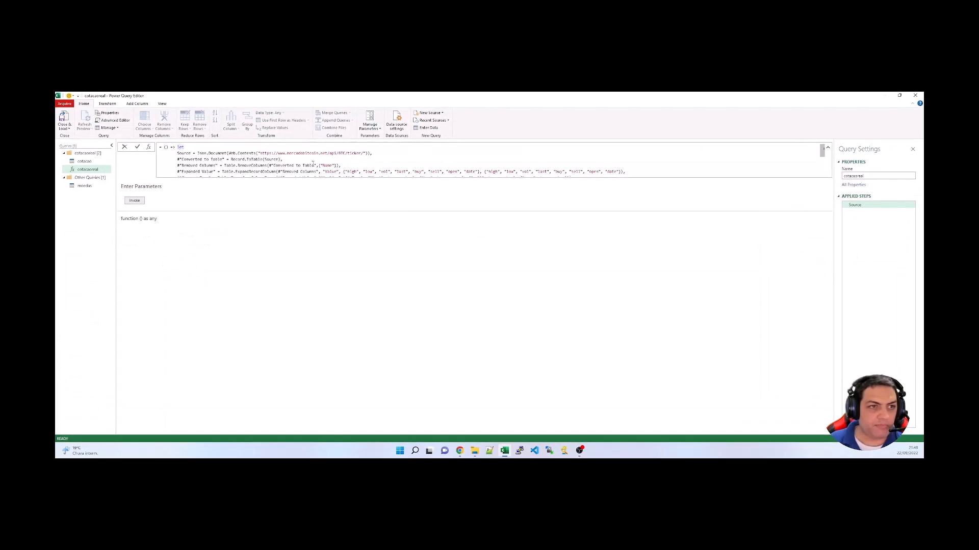
left_click(336, 153)
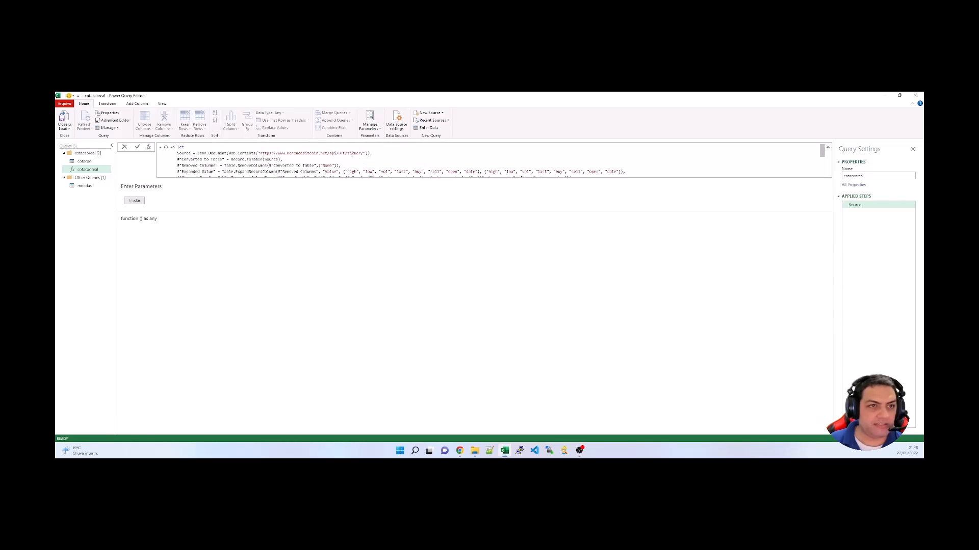
left_click_drag(338, 153, 345, 154)
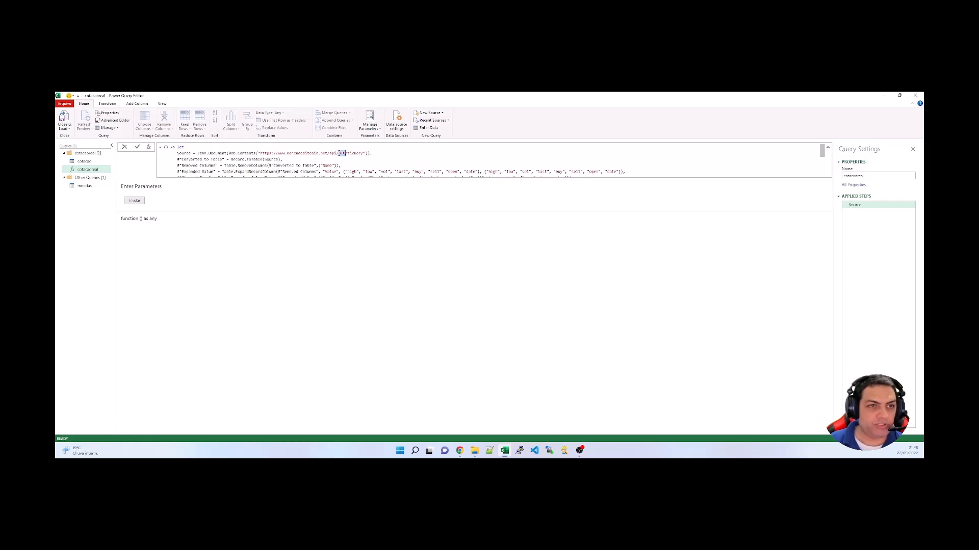
left_click(165, 148)
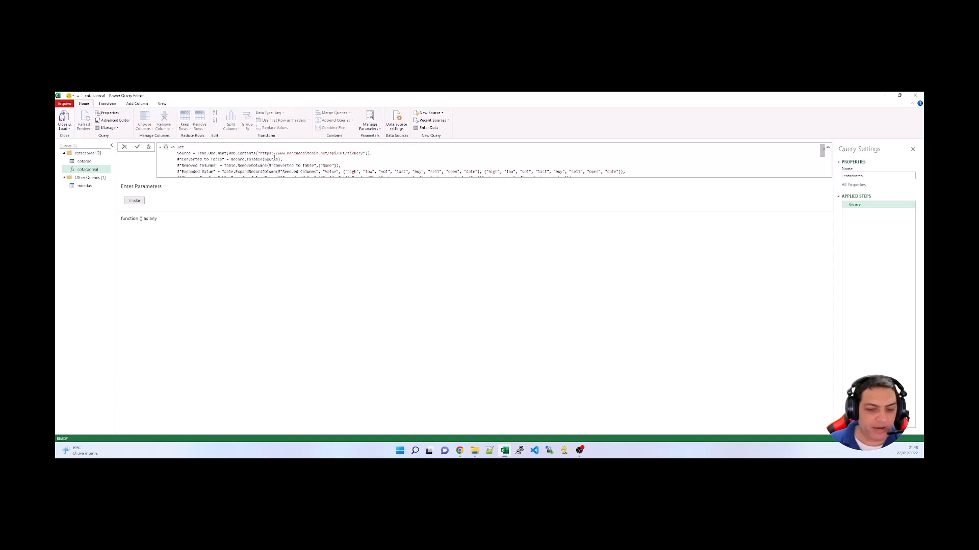
type("moeda")
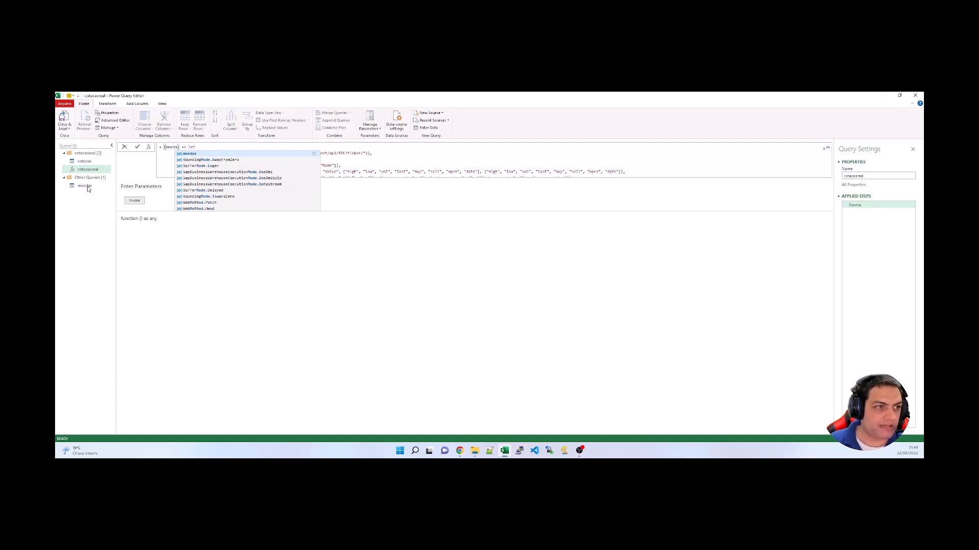
type("as ")
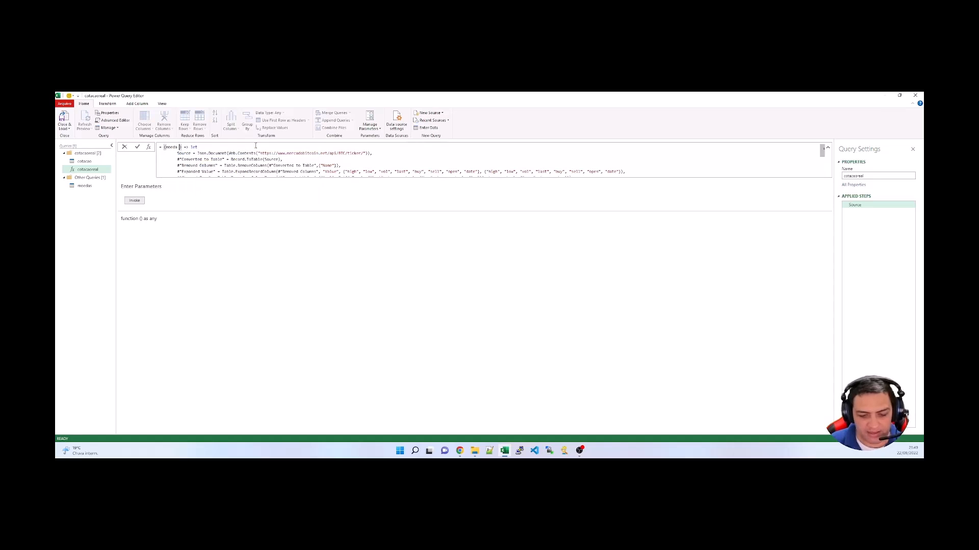
type("text")
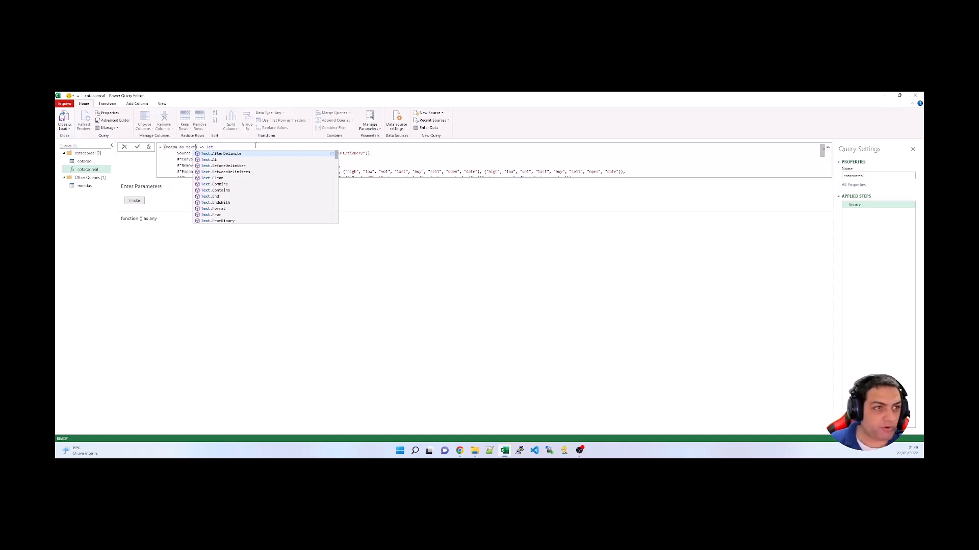
left_click(364, 159)
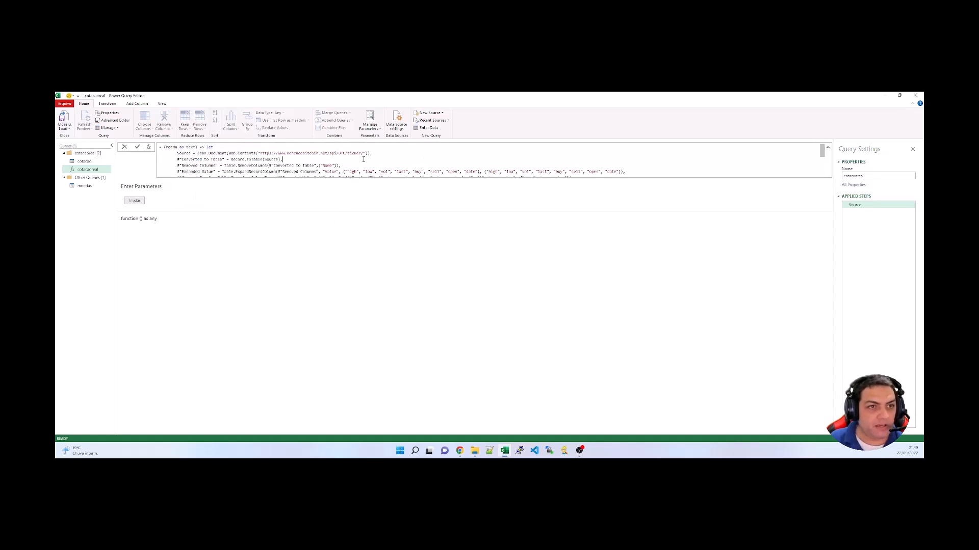
- Replace the fixed BTC in the function's source URL with the concatenated moeda parameter and accept editing the function directly
double_click(342, 153)
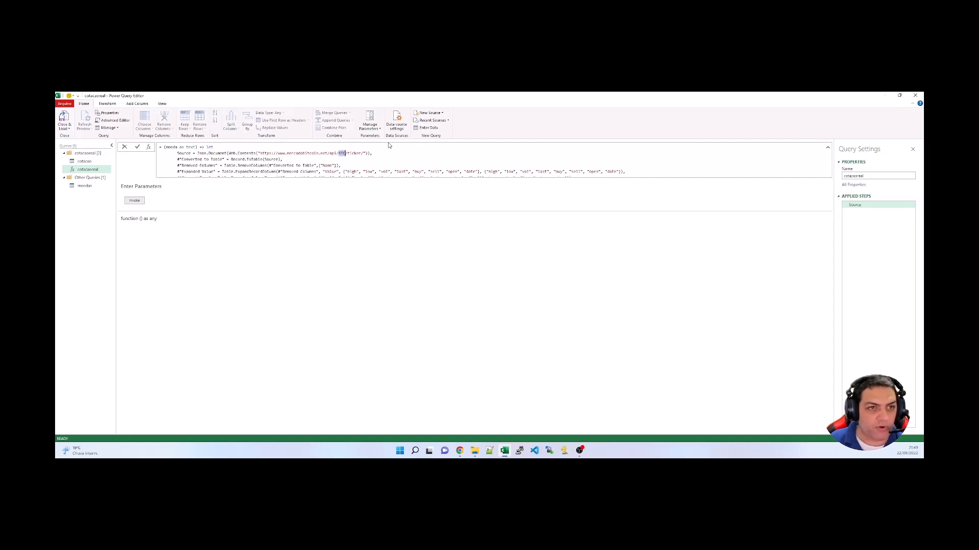
key("BackSpace")
type("\"")
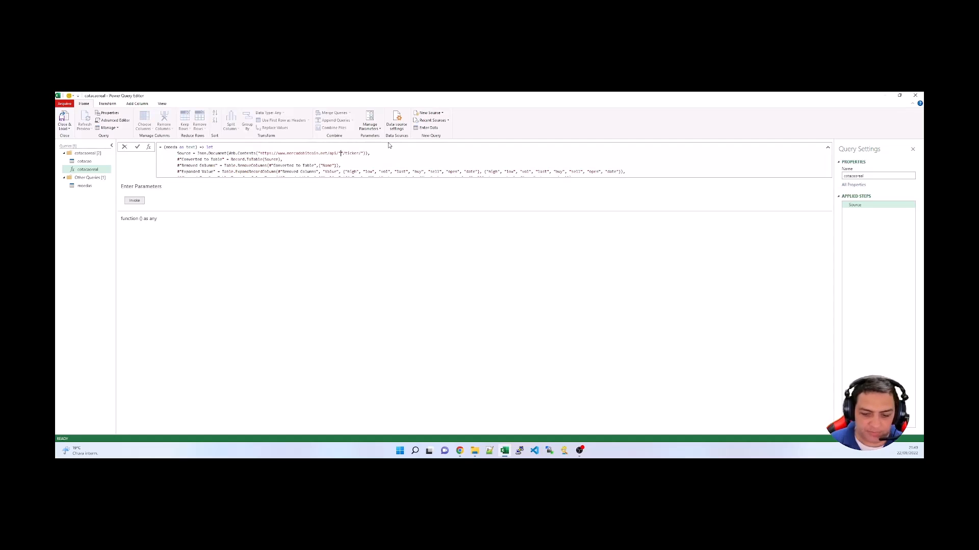
type("&")
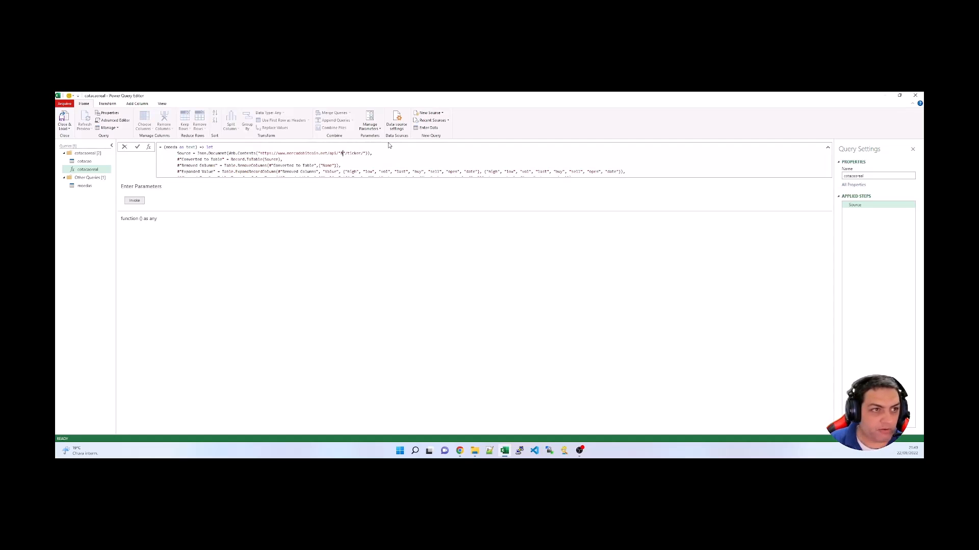
type("moeda")
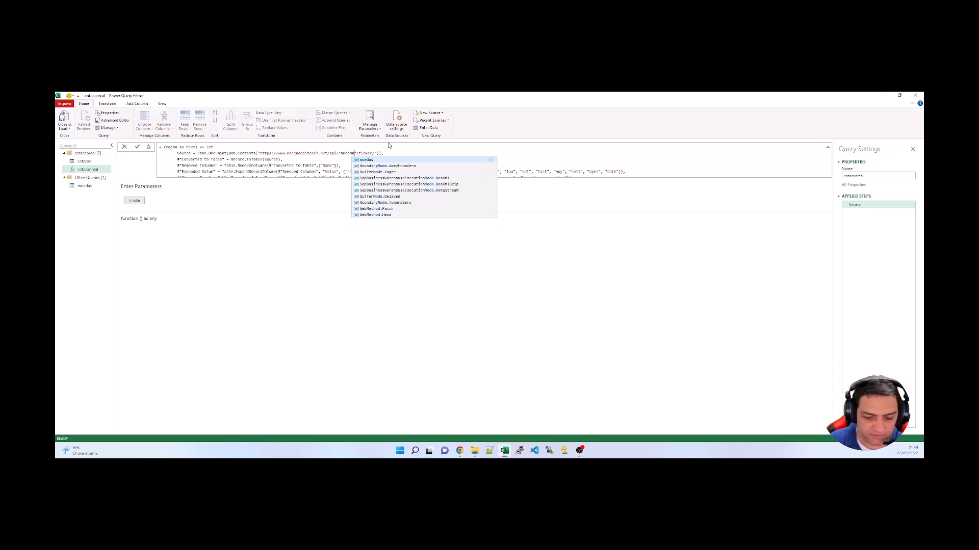
type("&")
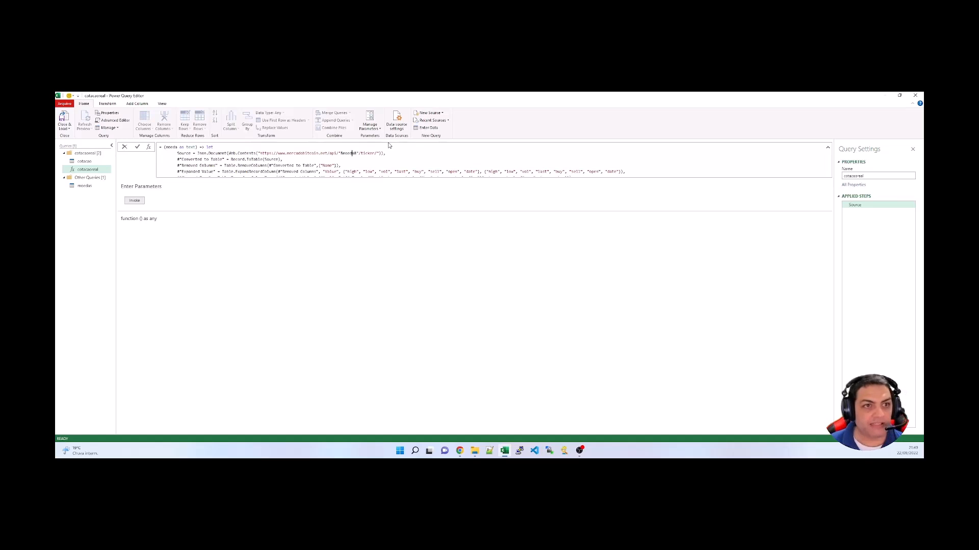
key("Right")
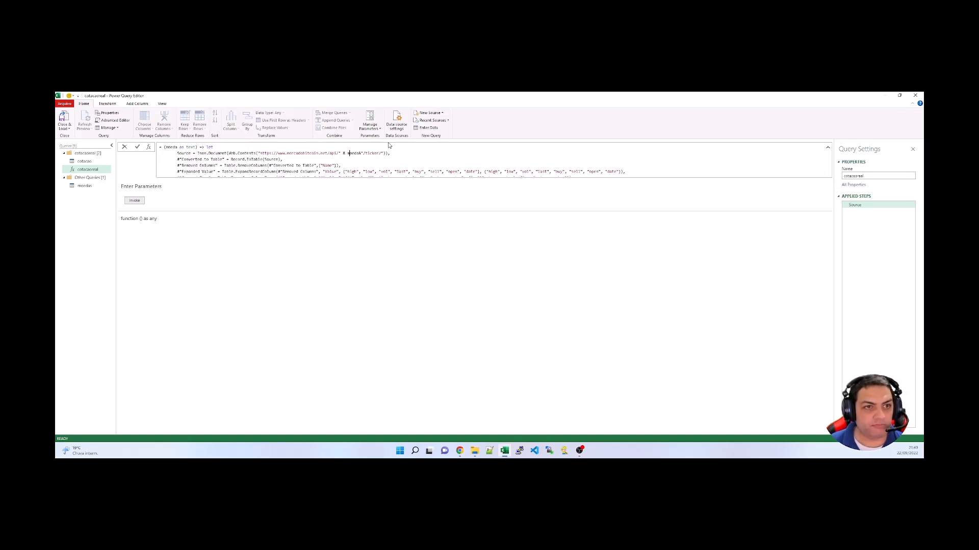
key("Right")
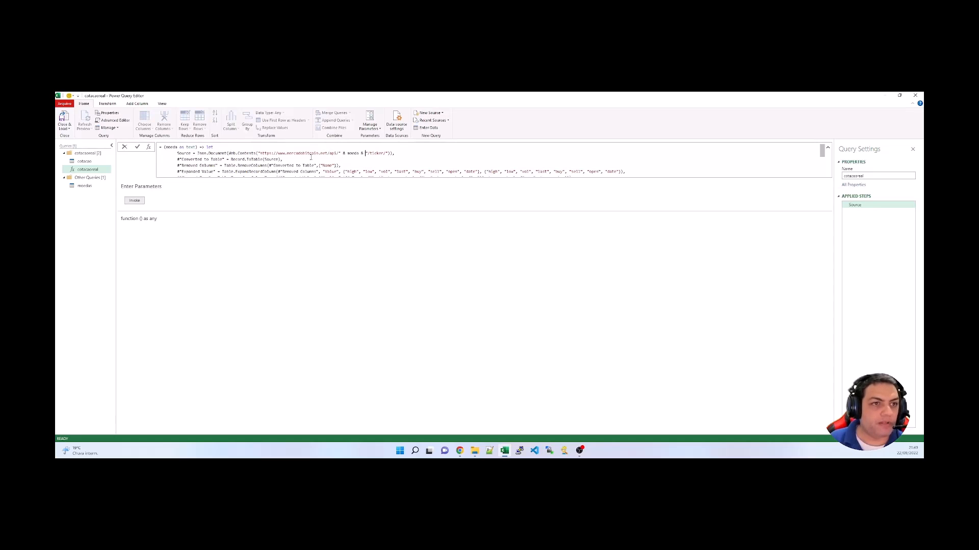
scroll(424, 163, "down", 1)
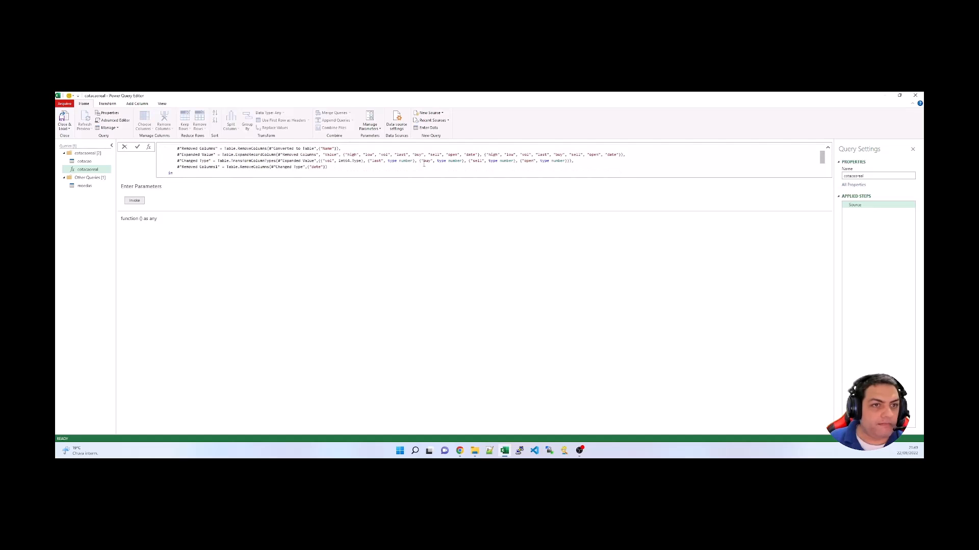
scroll(424, 163, "up", 1)
scroll(400, 155, "down", 1)
scroll(397, 155, "up", 1)
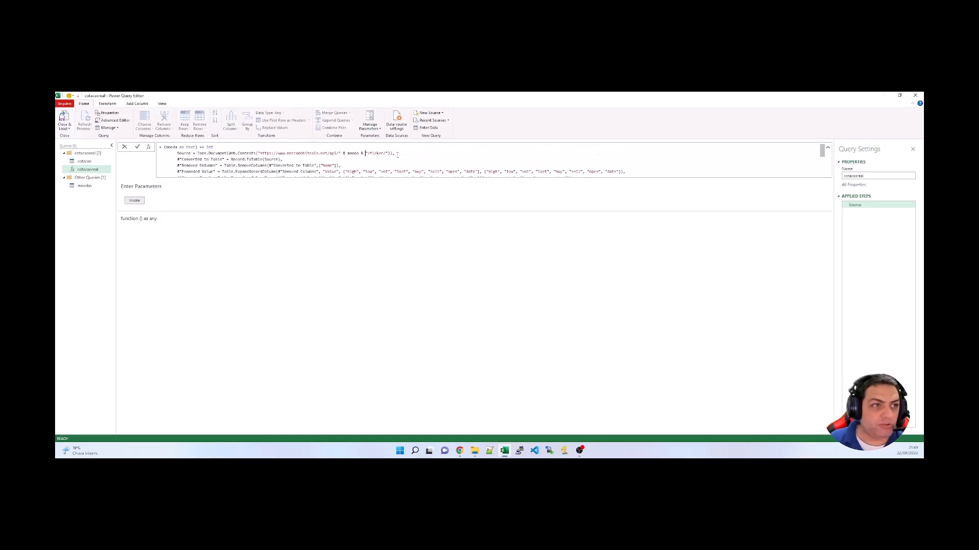
left_click(426, 263)
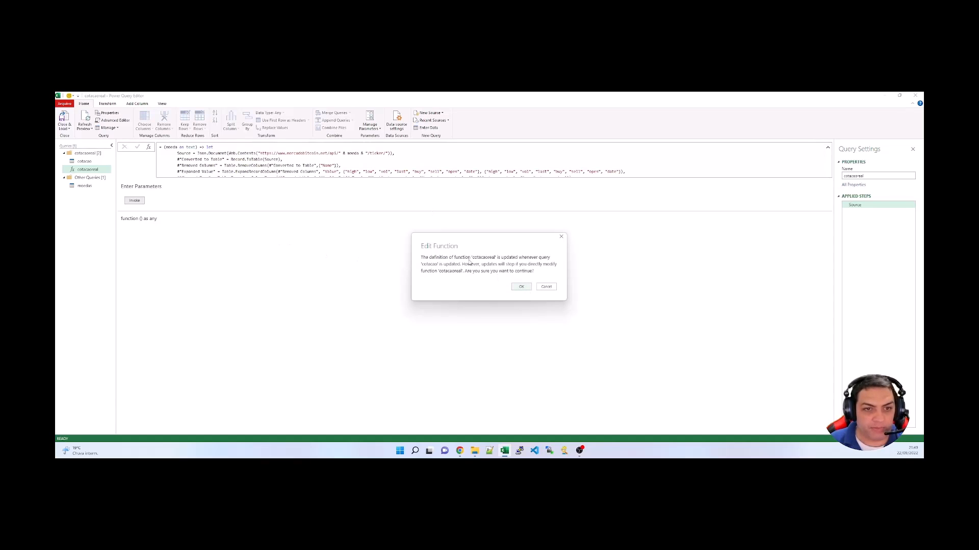
left_click(521, 287)
- Invoke cotacaoreal with moeda set to ADA as a test, then delete the Invoked Function query
left_click(170, 204)
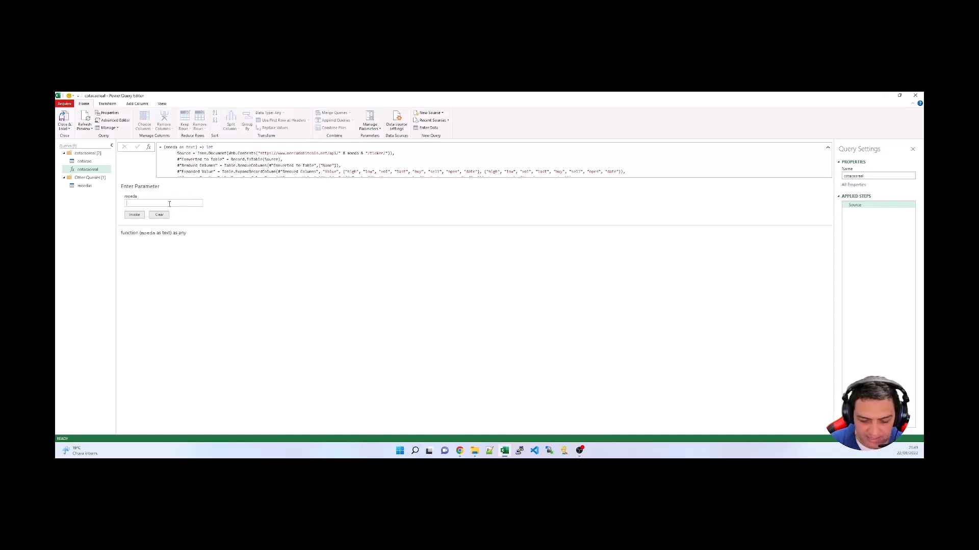
left_click(134, 216)
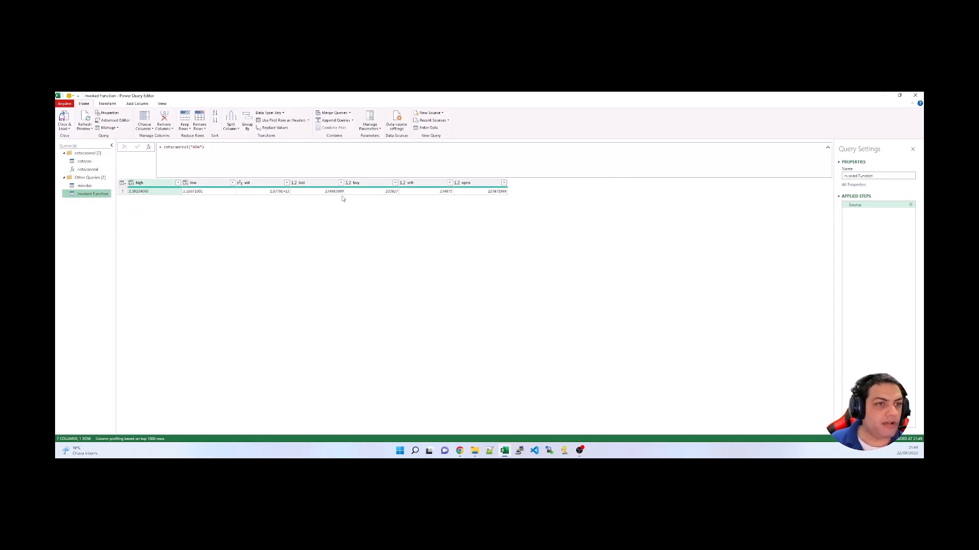
right_click(76, 195)
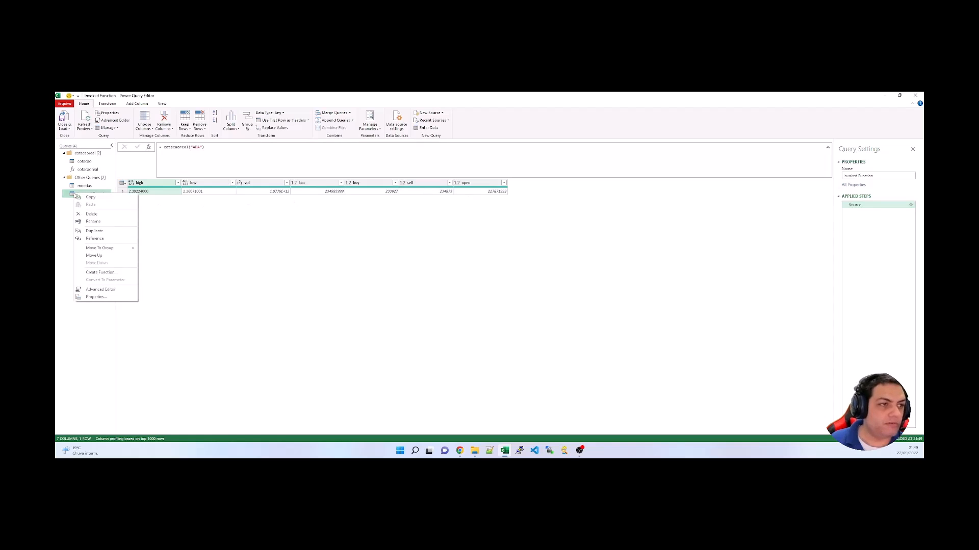
left_click(93, 214)
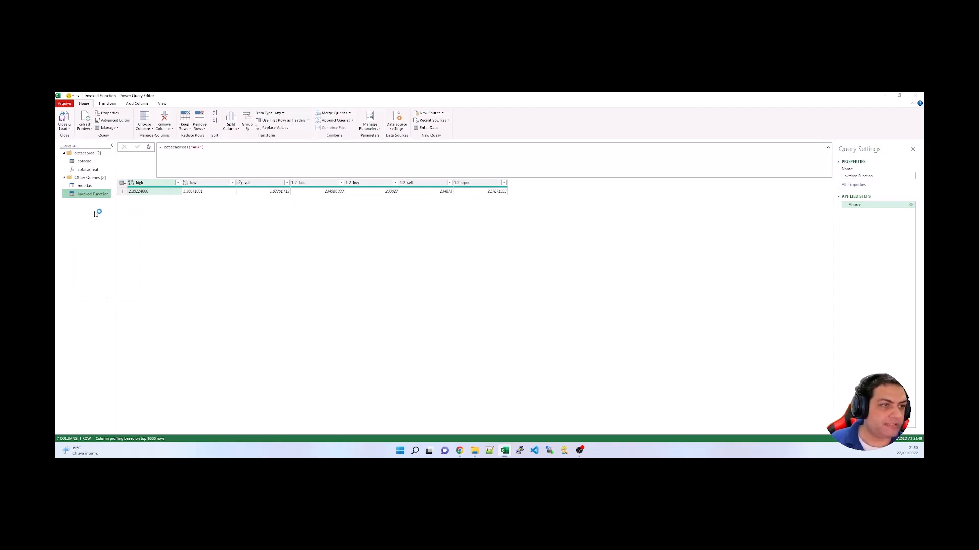
left_click(525, 279)
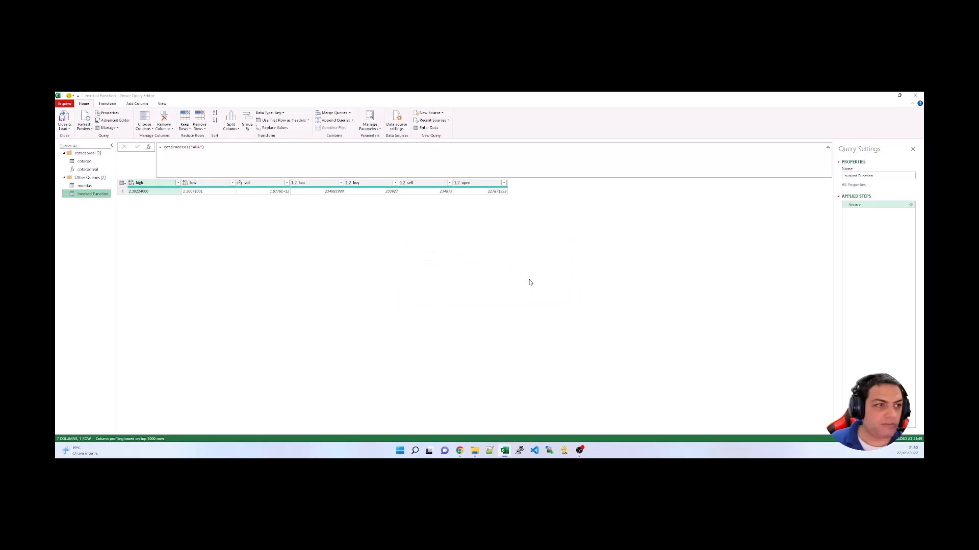
- Add a column named cotacoes to the moedas query by invoking cotacaoreal with the Moeda column as its moeda parameter
left_click(86, 187)
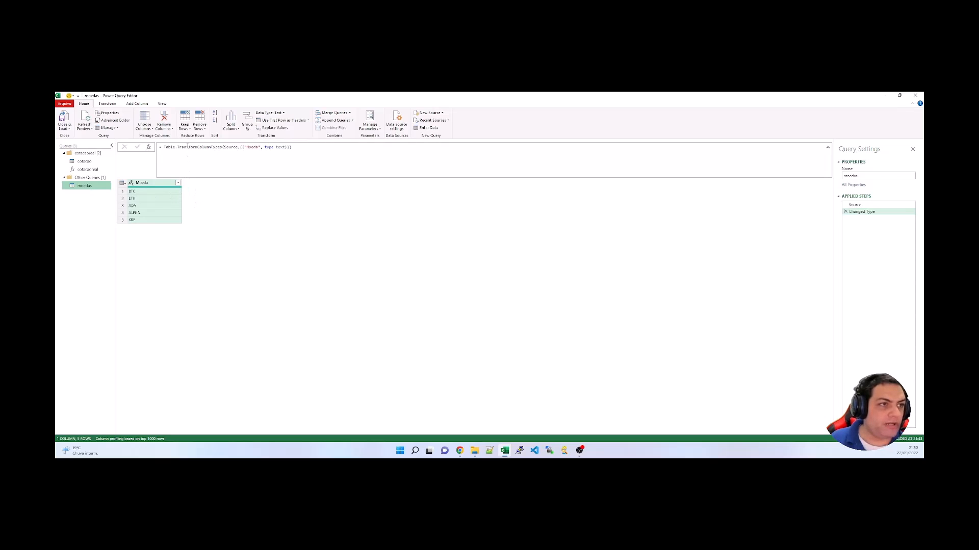
left_click(137, 104)
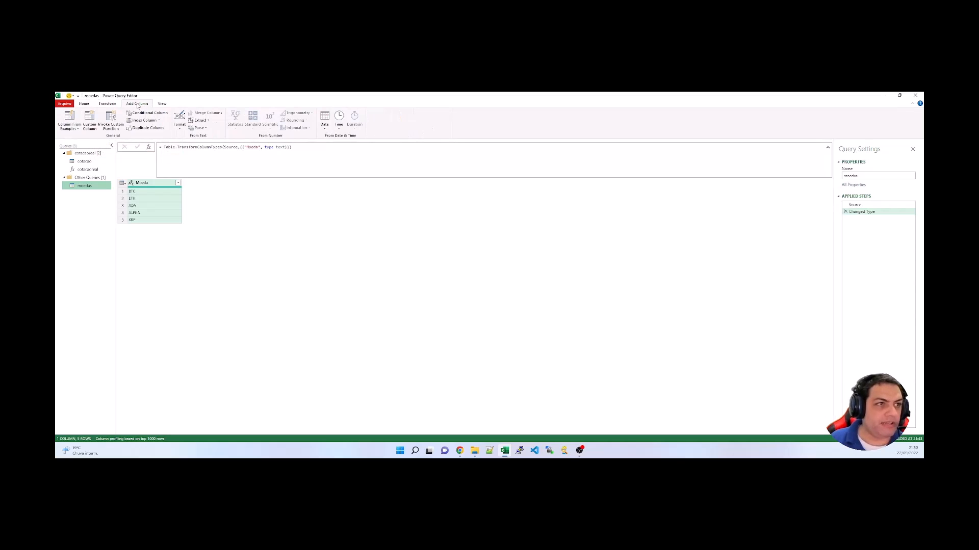
left_click(113, 129)
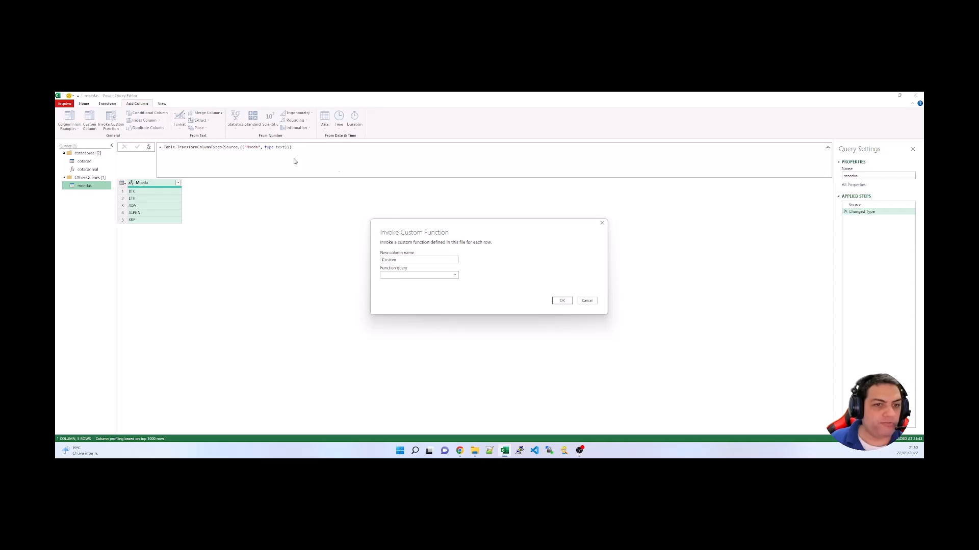
double_click(380, 261)
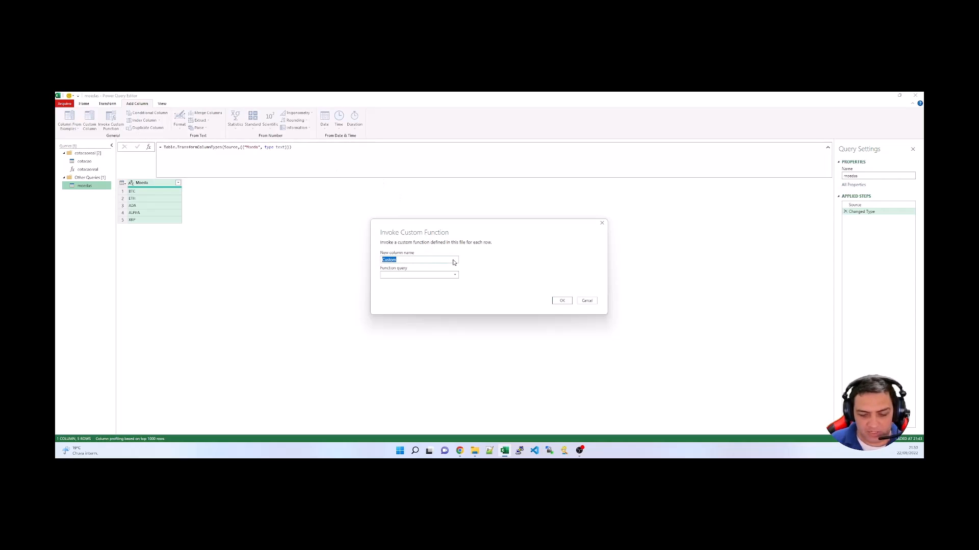
type("colacoes")
left_click(453, 275)
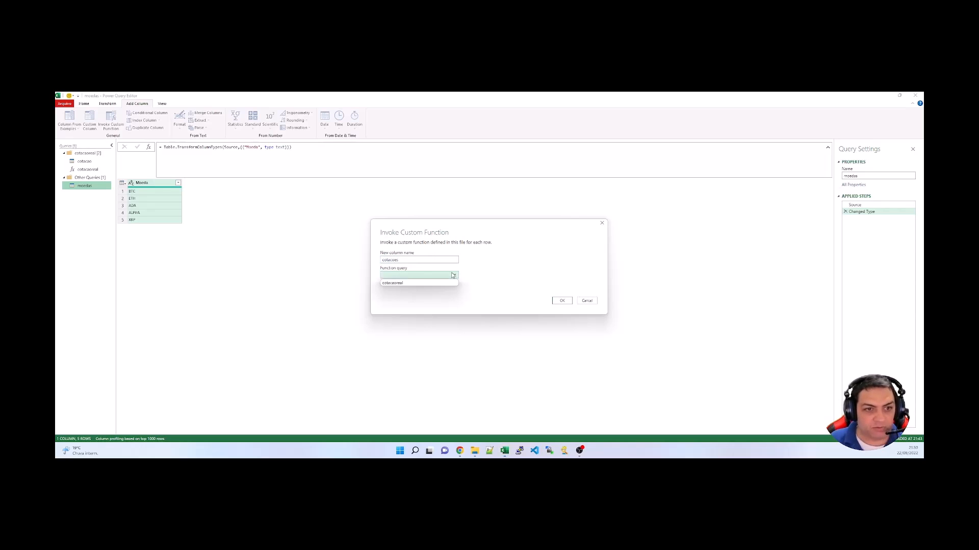
left_click(390, 284)
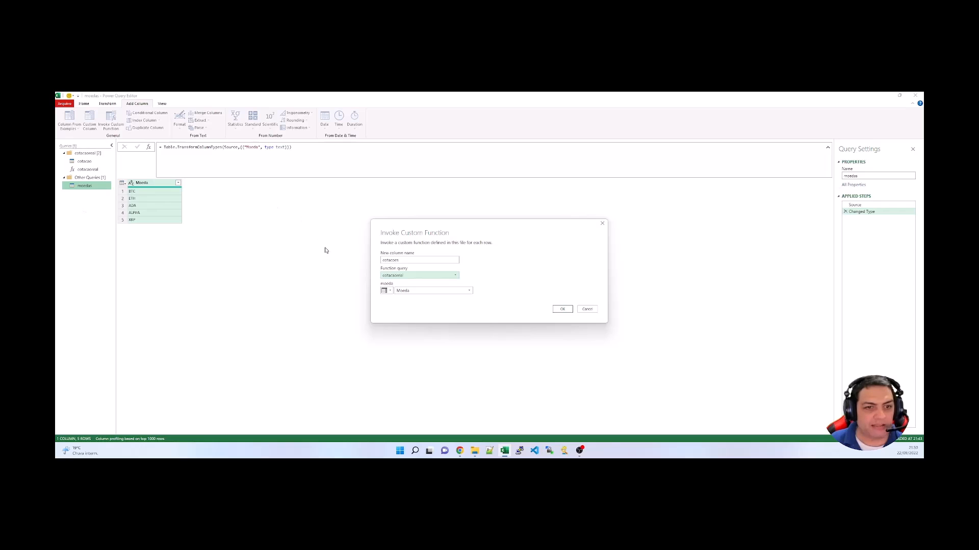
left_click(432, 292)
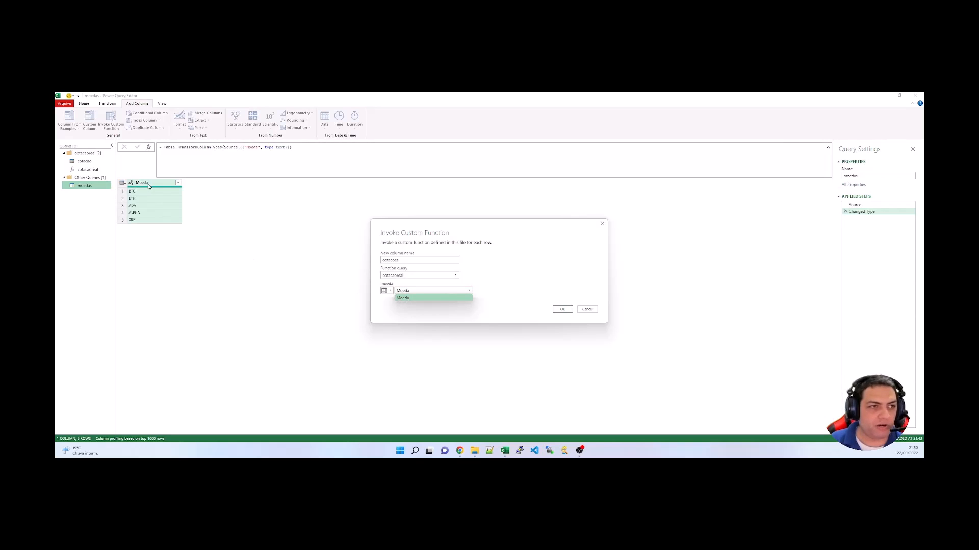
left_click(402, 298)
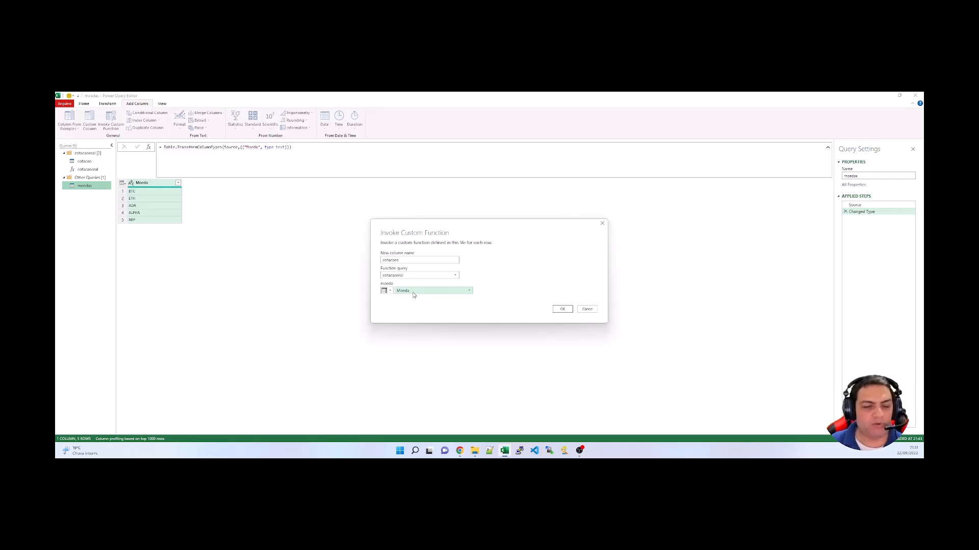
left_click(561, 309)
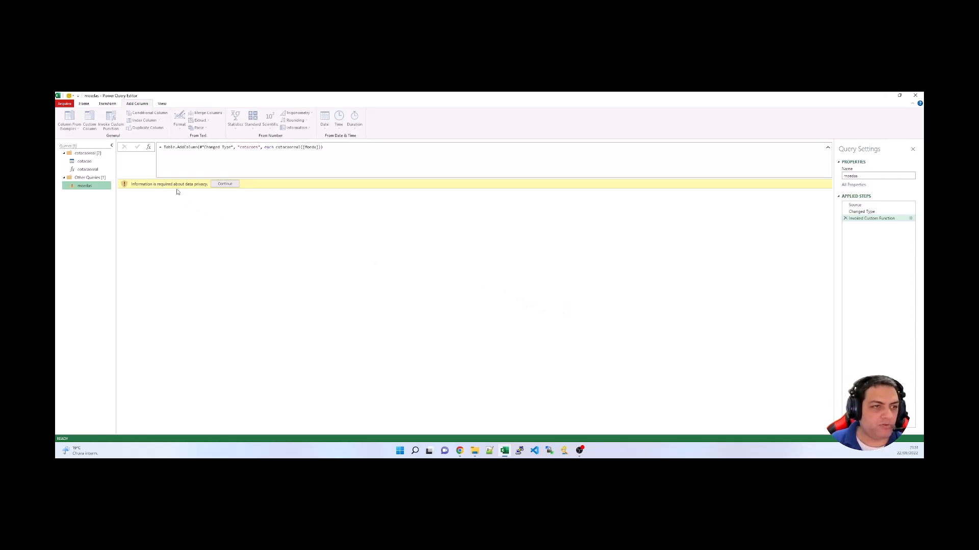
- Ignore the privacy level checks for this file and save the setting so the moedas query can run
left_click(225, 185)
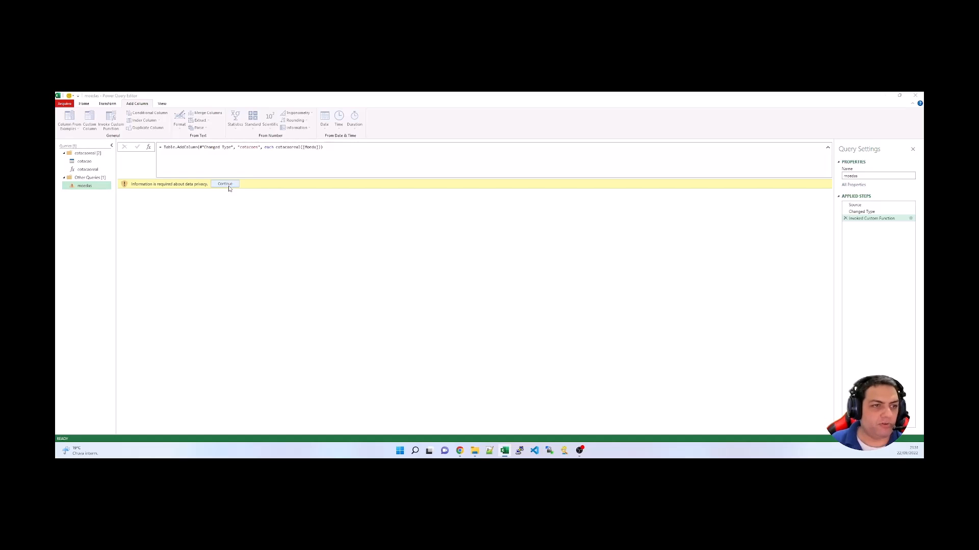
left_click(397, 265)
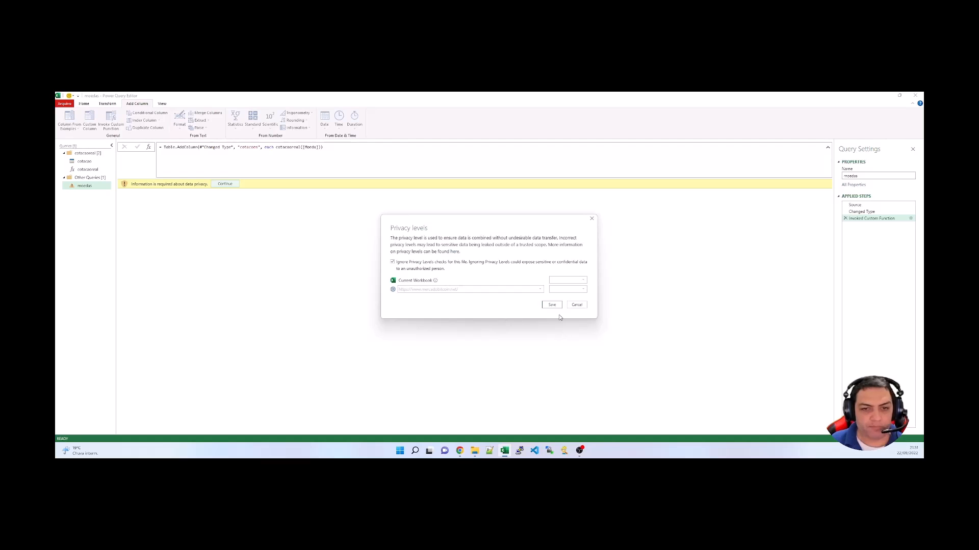
left_click(553, 305)
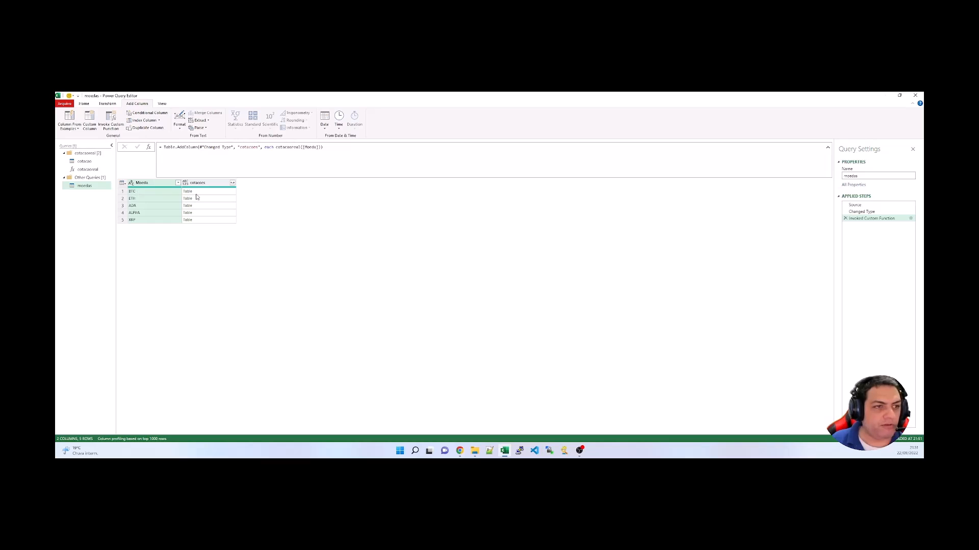
- Drill into the BTC row's nested cotacoes table, then delete the applied step this adds
left_click(145, 200)
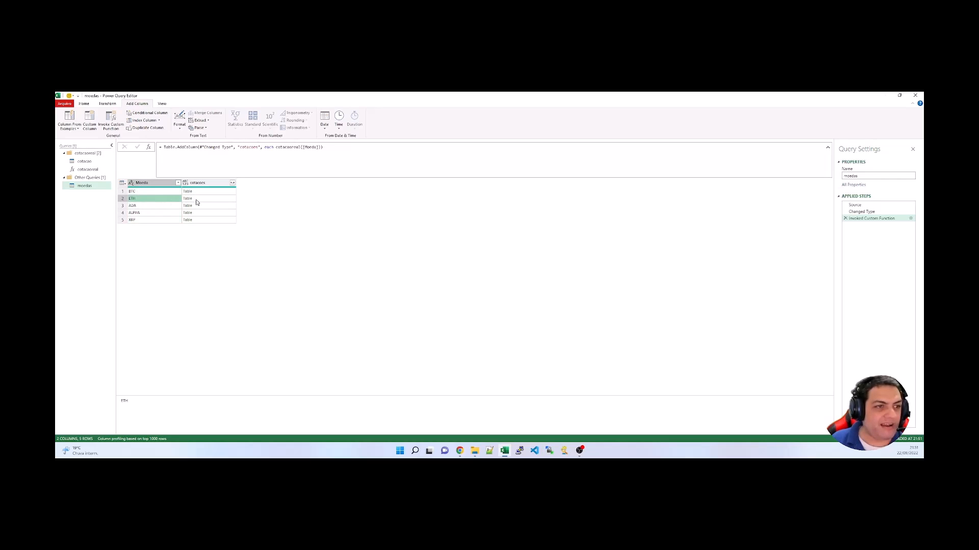
left_click(161, 206)
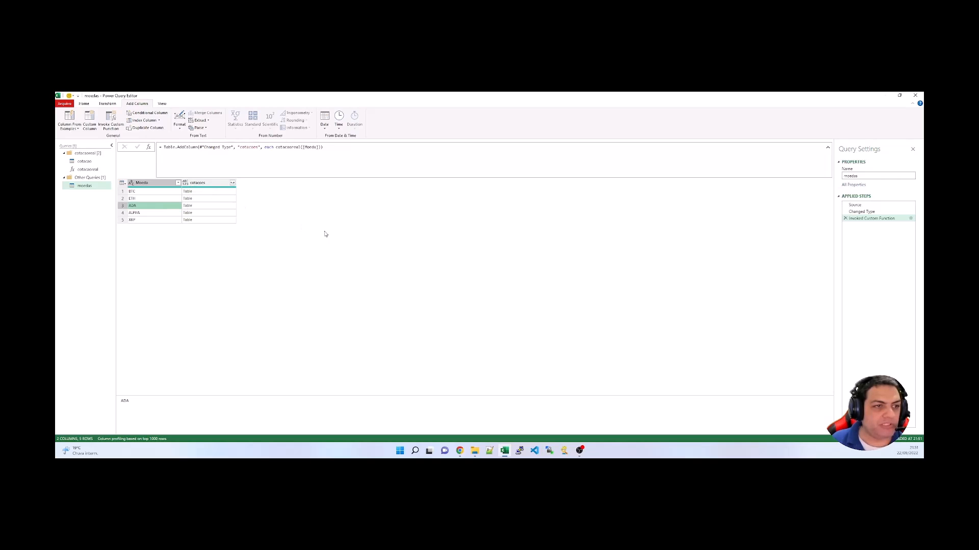
left_click(188, 192)
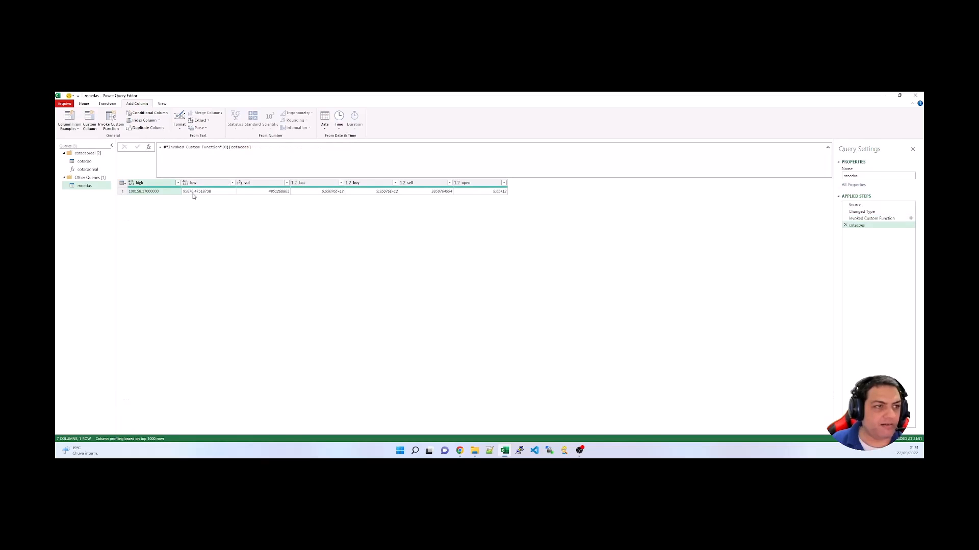
left_click(89, 178)
left_click(85, 186)
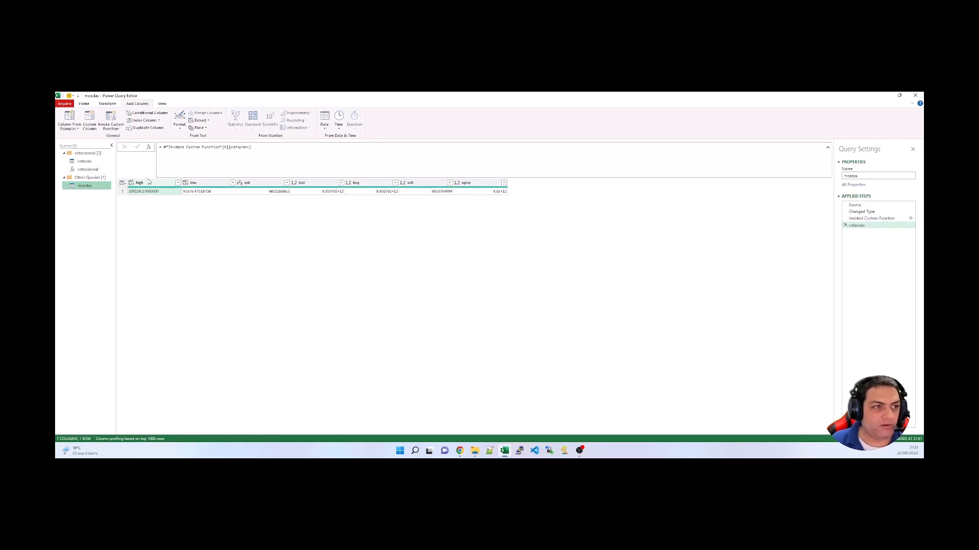
left_click(846, 226)
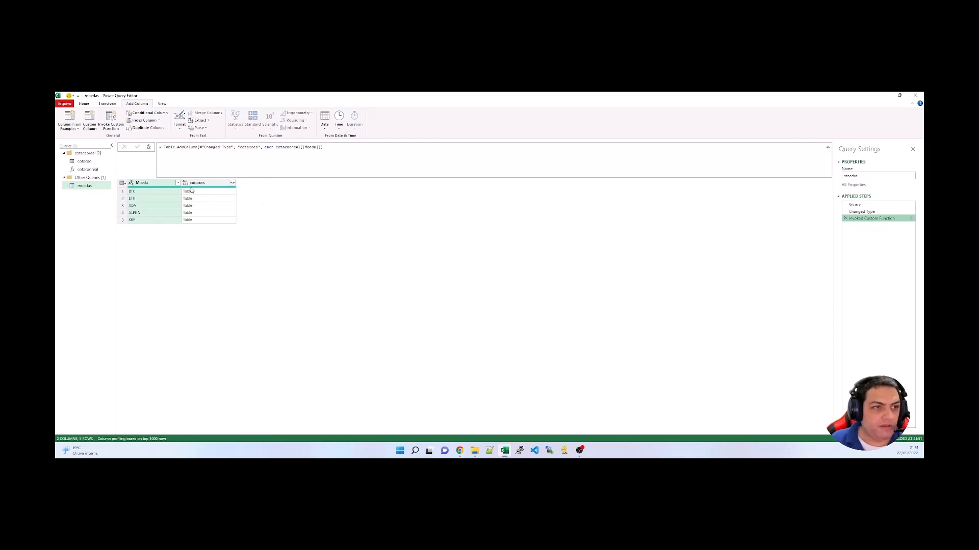
- Expand the cotacoes column into all its fields, high through open, without the original column name as prefix
left_click(232, 183)
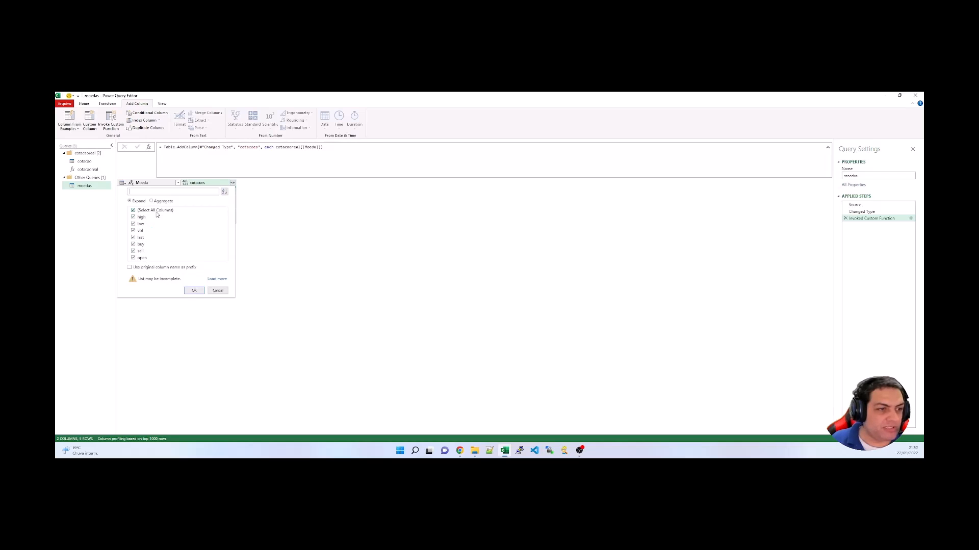
left_click(193, 291)
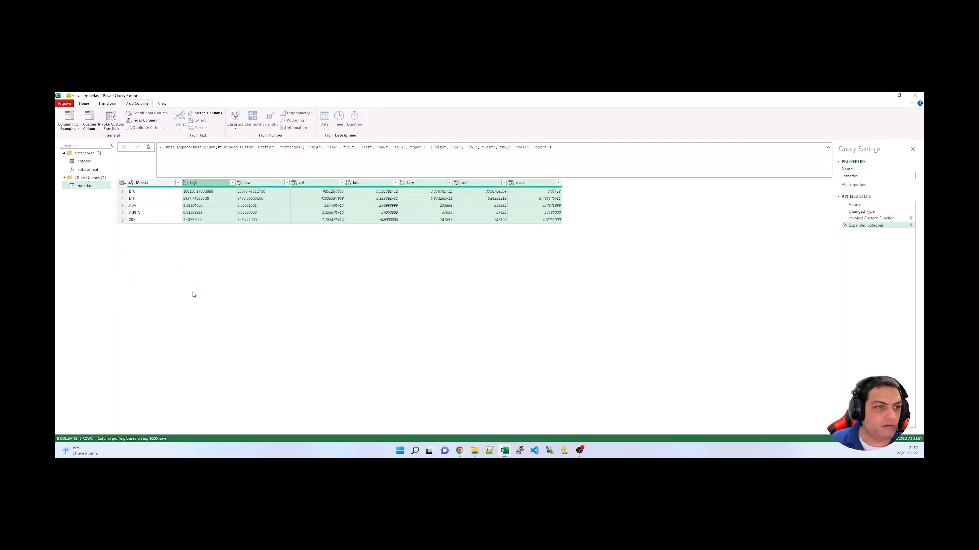
left_click(155, 192)
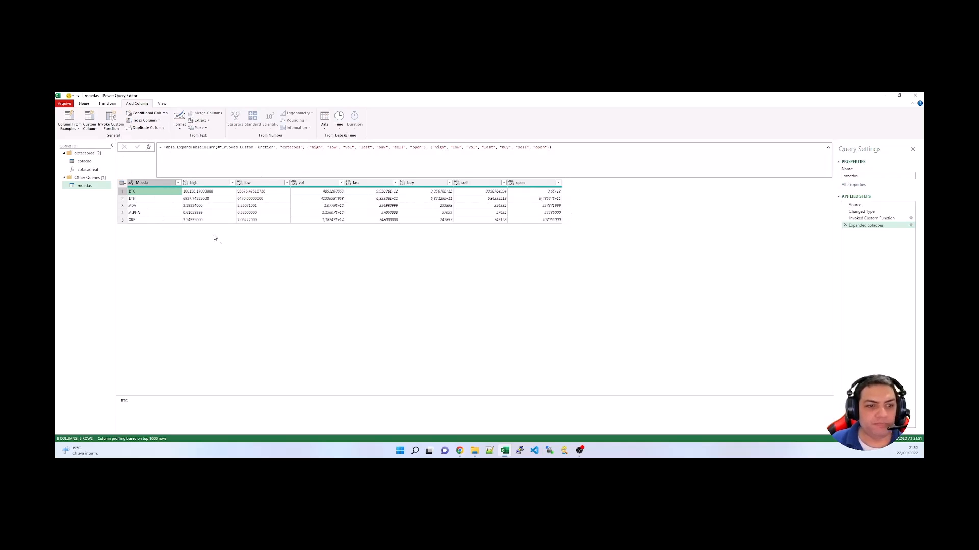
- Close the query editor and load the queries into the workbook
left_click_drag(517, 102, 529, 140)
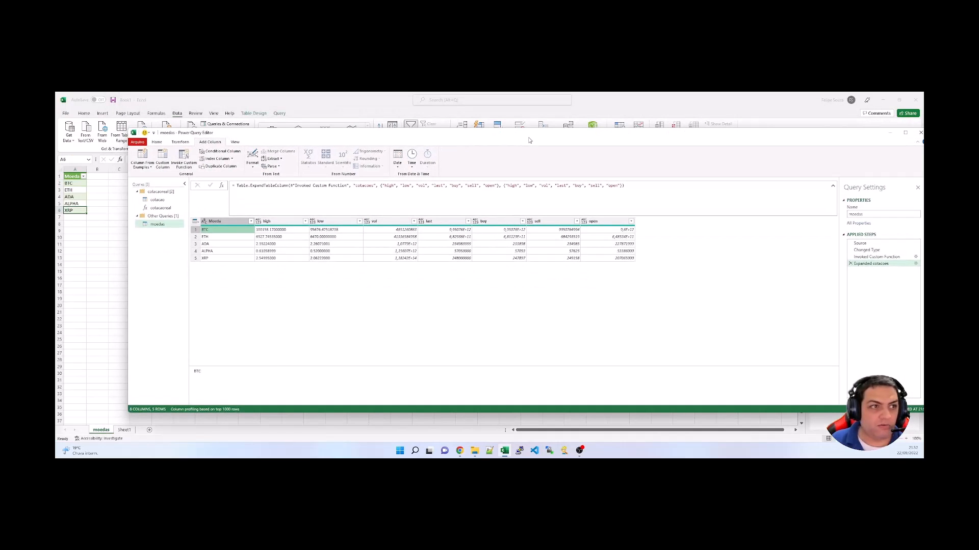
left_click(157, 142)
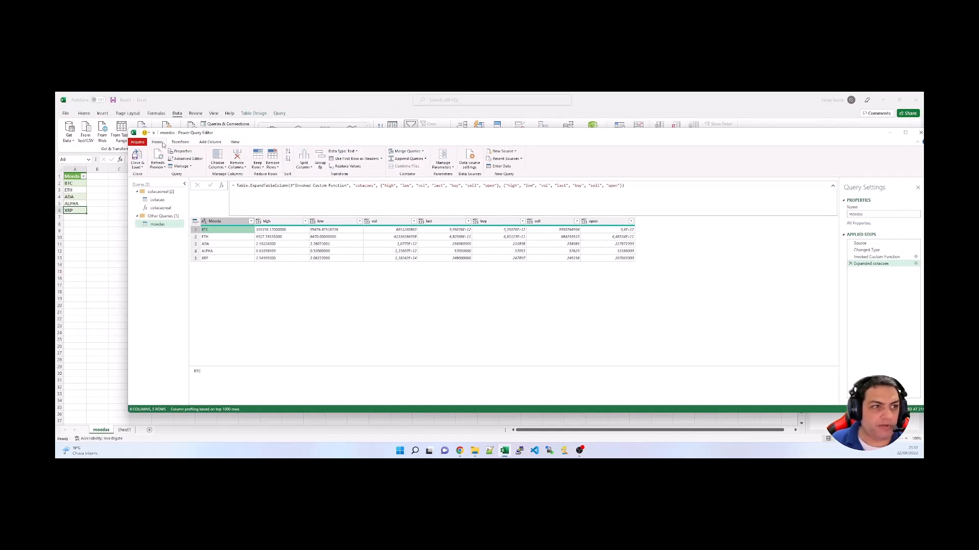
left_click(139, 158)
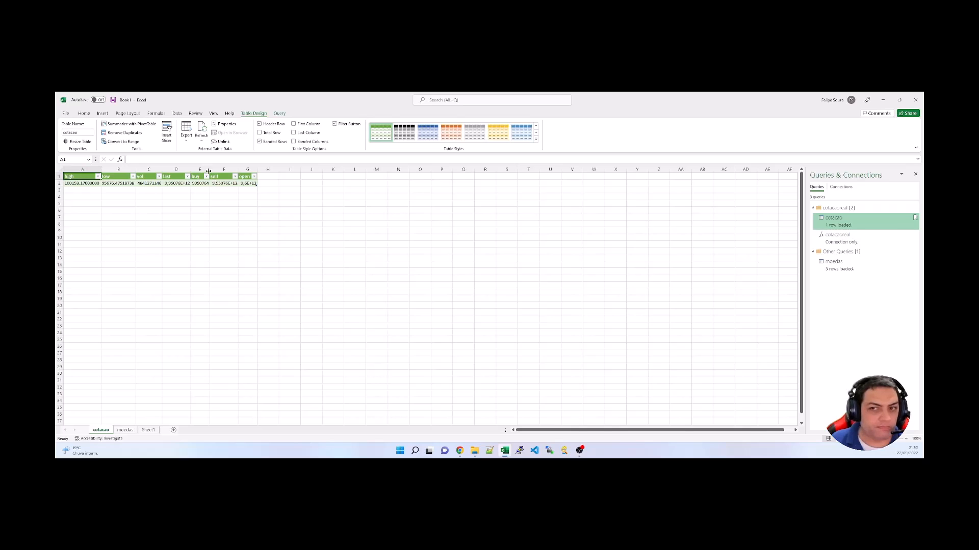
key("ctrl+a")
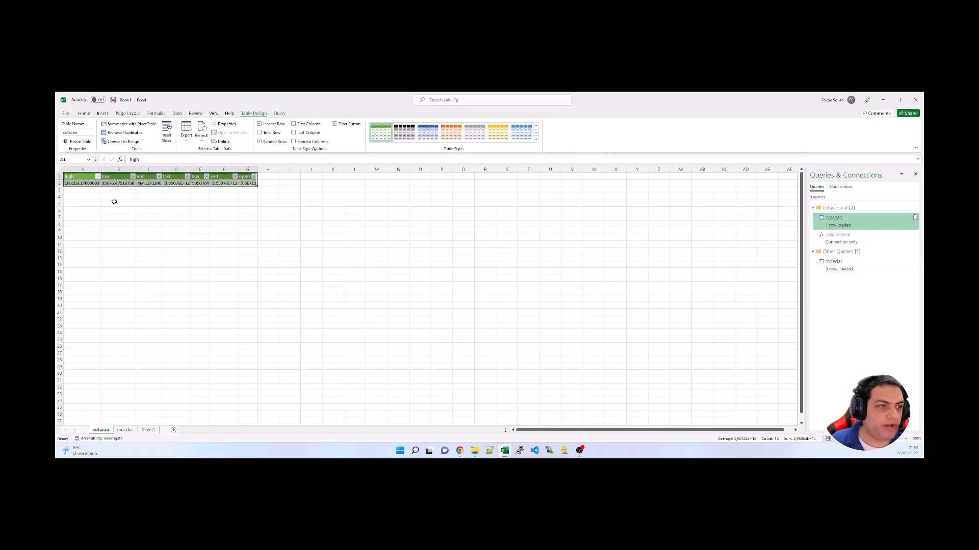
left_click(174, 264)
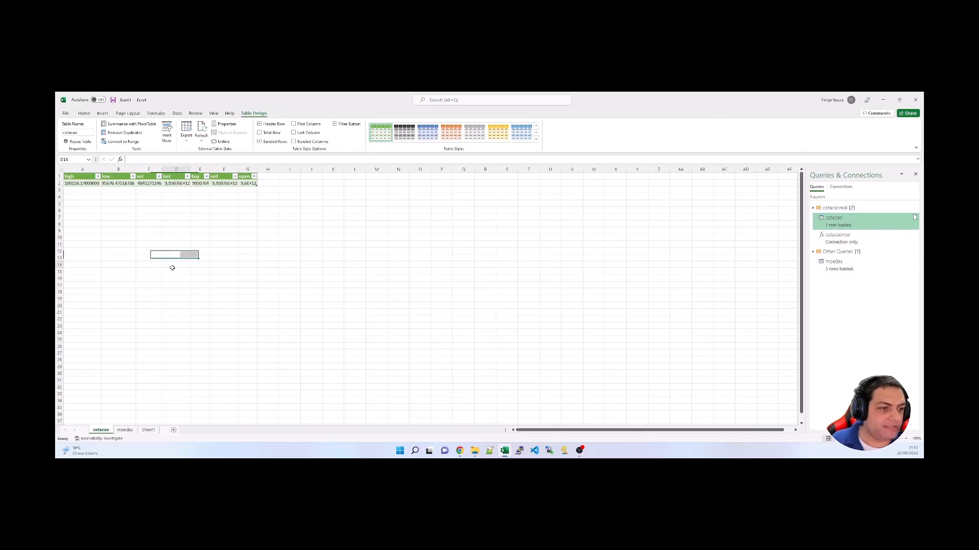
- Move the moedas worksheet ahead of the cotacao worksheet
left_click(121, 432)
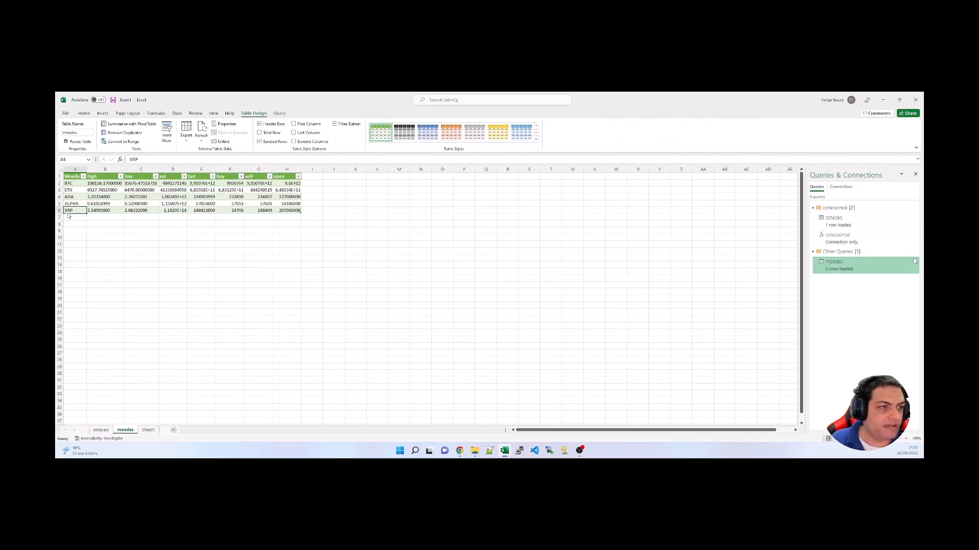
left_click_drag(129, 433, 90, 431)
left_click_drag(73, 176, 276, 211)
left_click(276, 210)
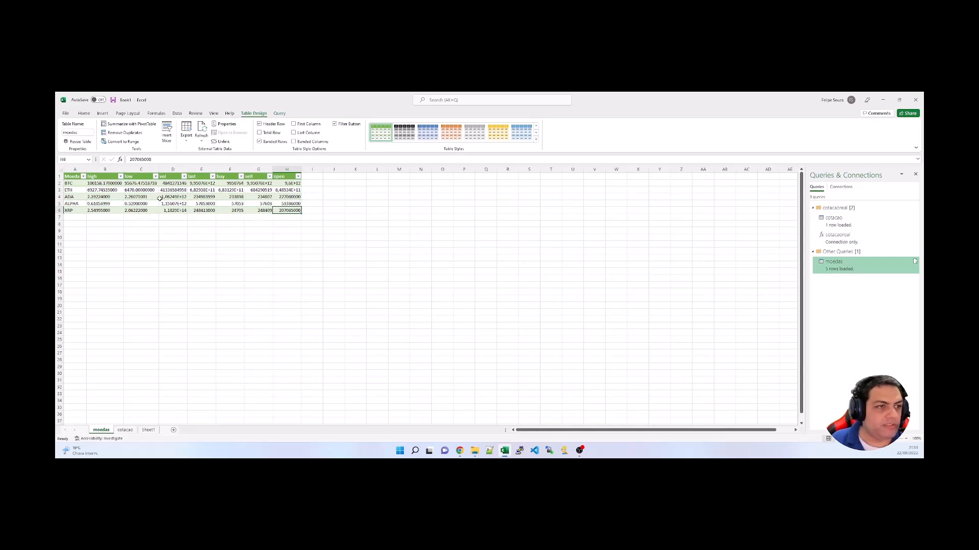
- Apply the accounting currency format to all quote values in B2:H6 of moedas, then undo it
left_click_drag(106, 184, 307, 211)
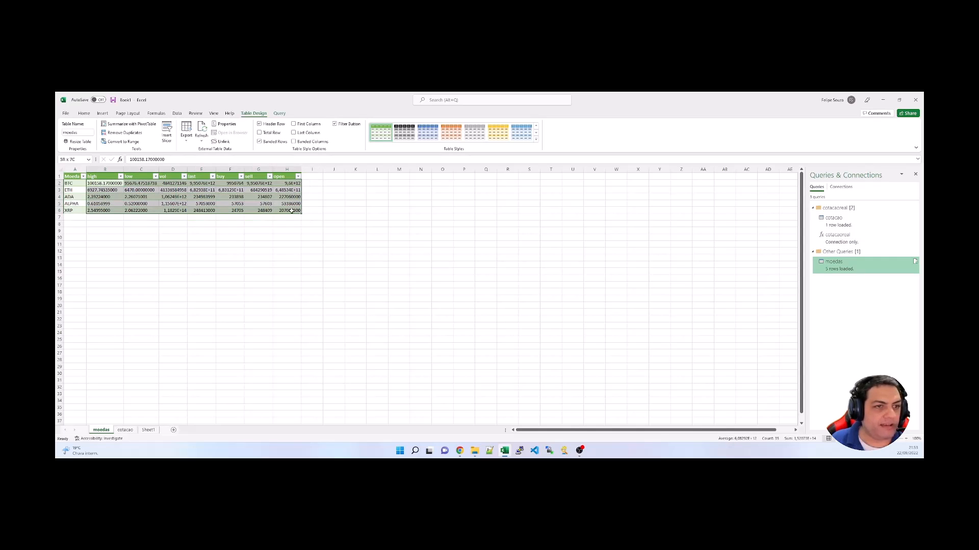
left_click_drag(299, 169, 300, 169)
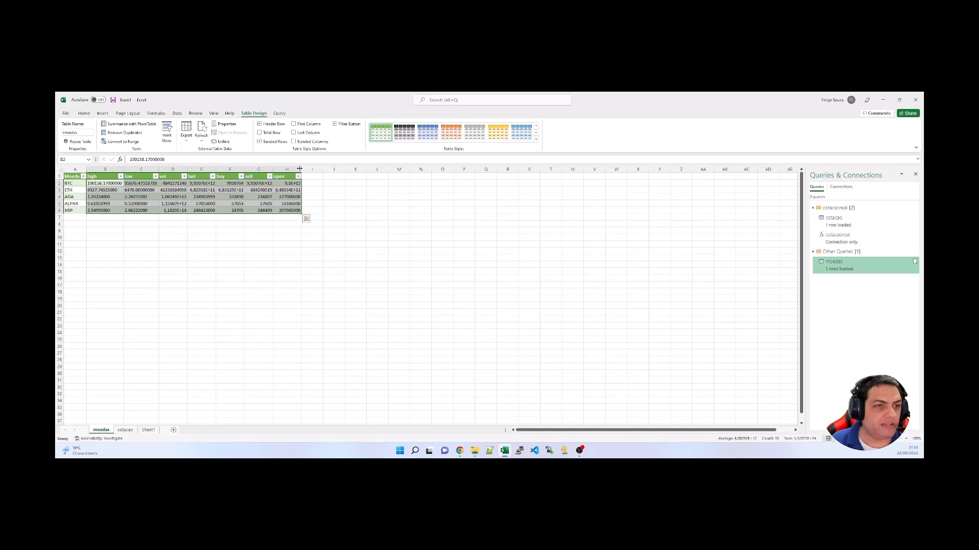
left_click(83, 113)
left_click(322, 138)
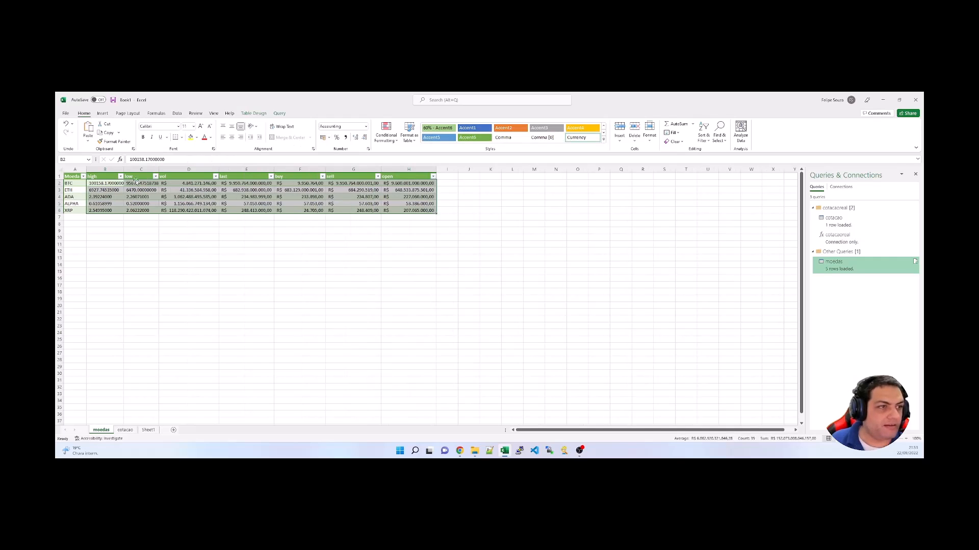
left_click(199, 185)
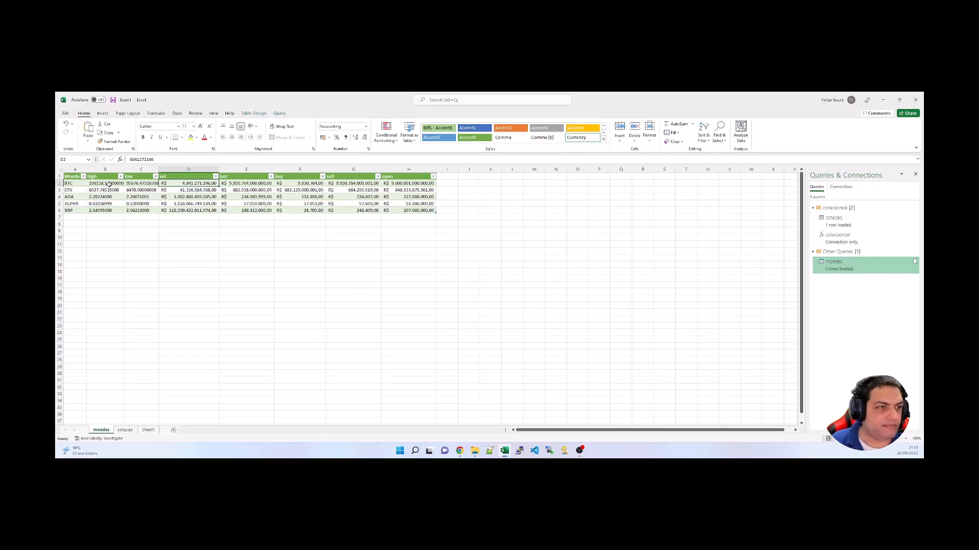
key("ctrl+z")
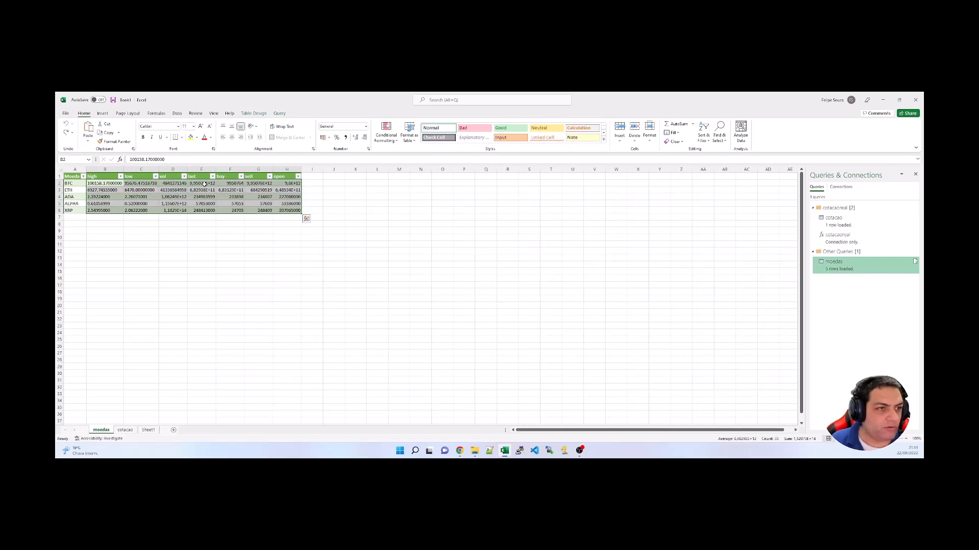
- Apply the accounting currency format to the high and low values in B2:C6
left_click(172, 188)
left_click_drag(107, 183, 147, 212)
left_click(324, 138)
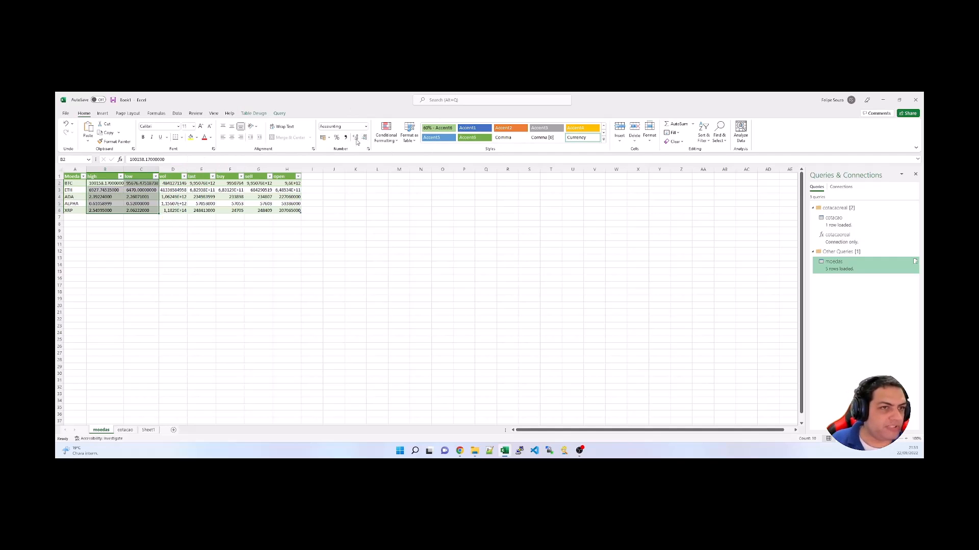
left_click(172, 197)
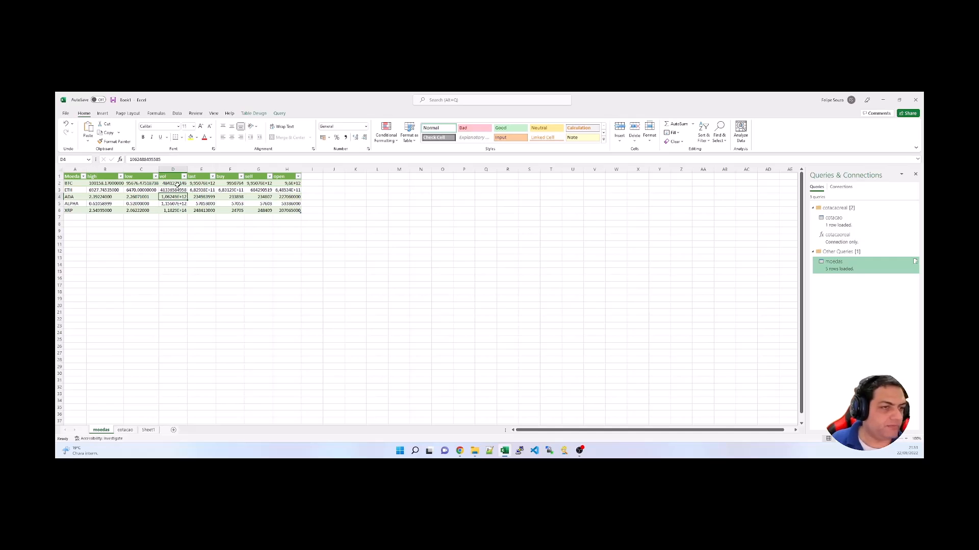
- Widen the vol and last columns of the moedas table
left_click_drag(177, 184, 204, 183)
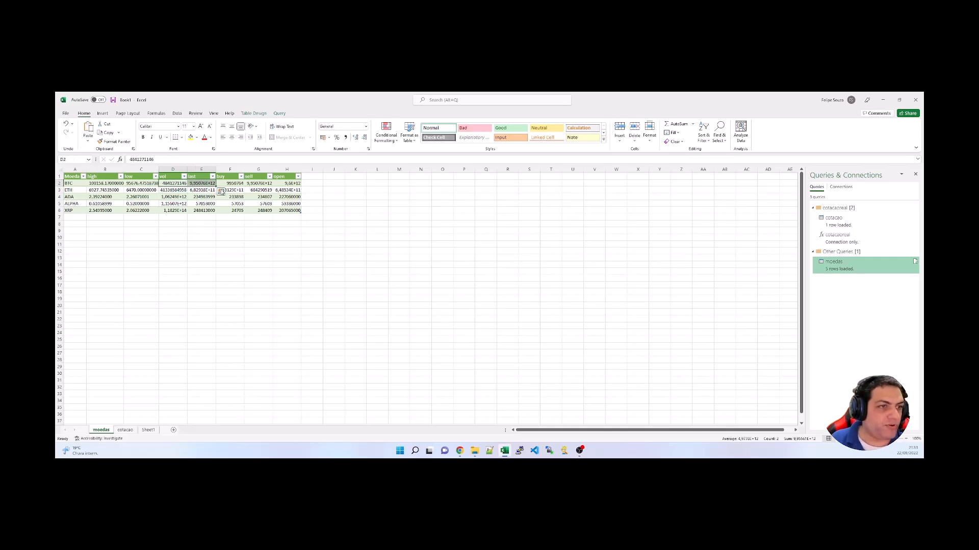
left_click(220, 190)
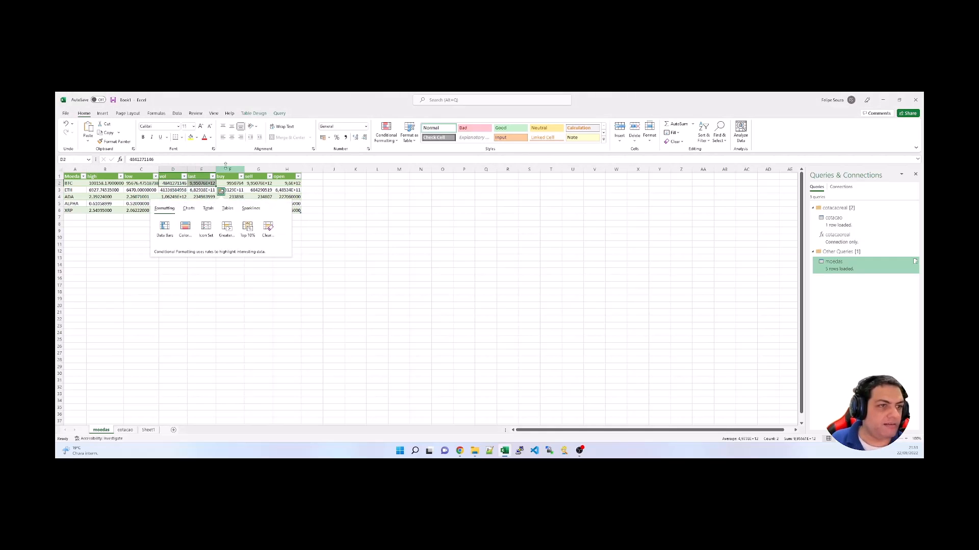
left_click_drag(174, 185, 198, 209)
left_click_drag(188, 170, 231, 171)
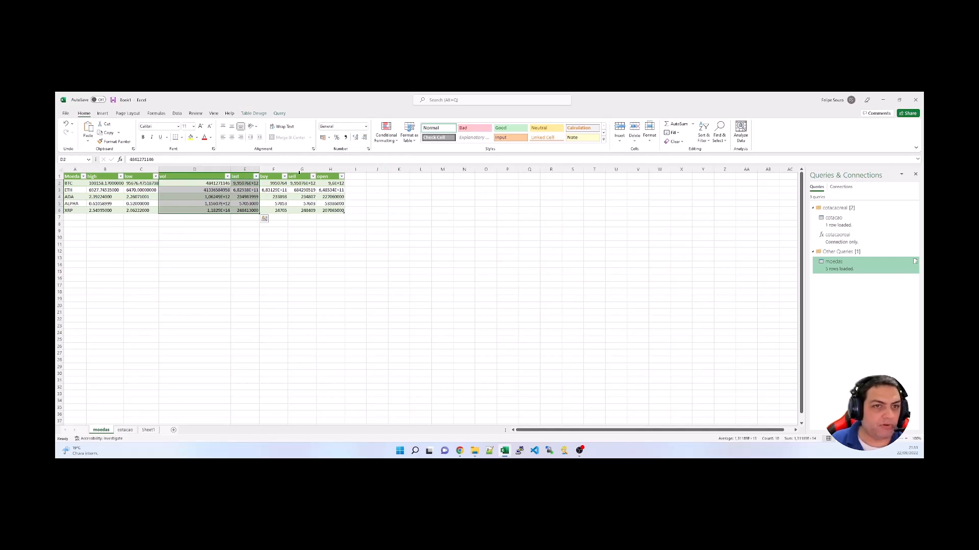
left_click(254, 183)
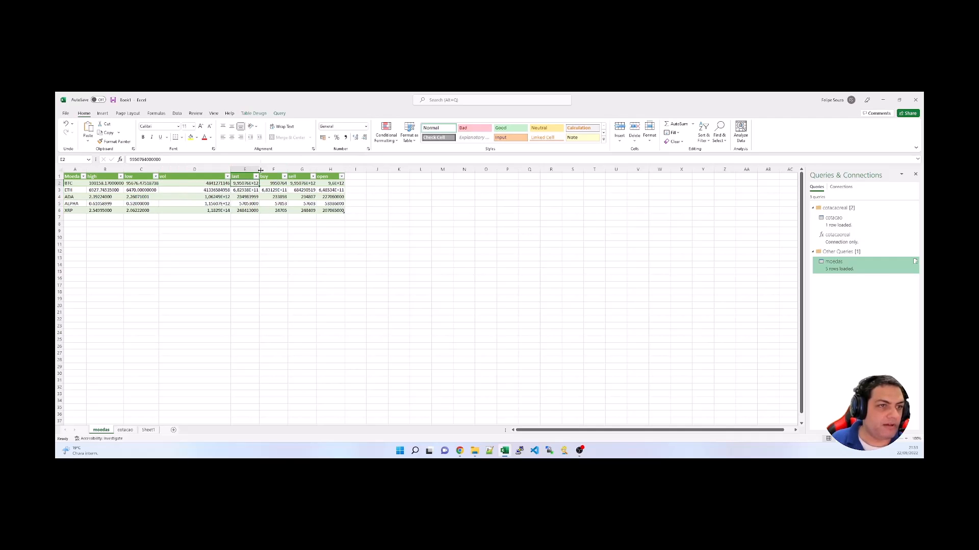
left_click_drag(259, 169, 305, 170)
- Format the BTC value in the last column as Number with 0 decimal places
right_click(269, 184)
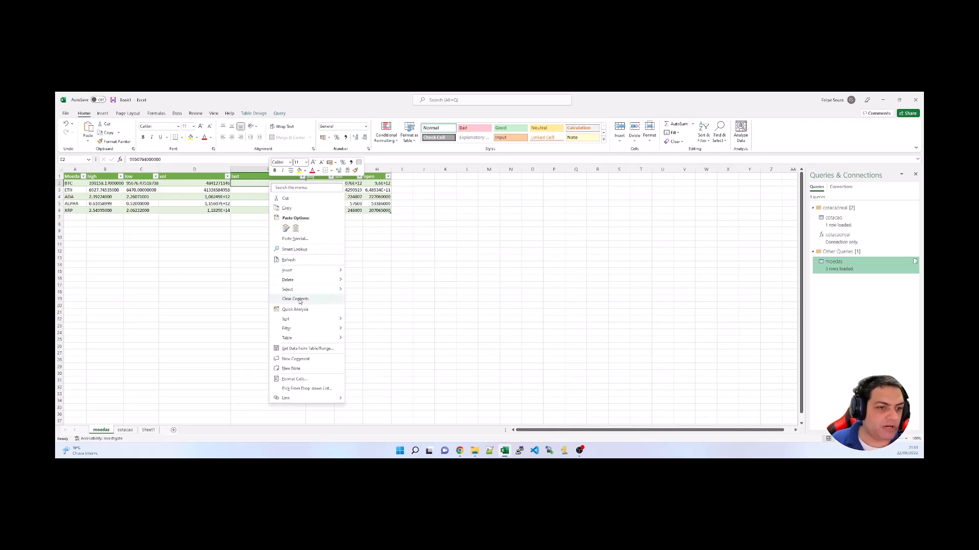
left_click(311, 377)
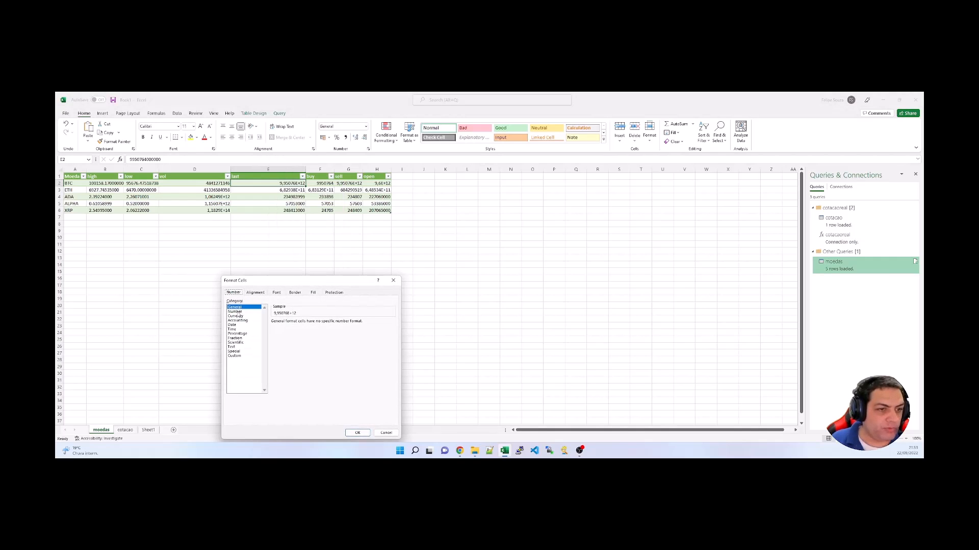
left_click(237, 312)
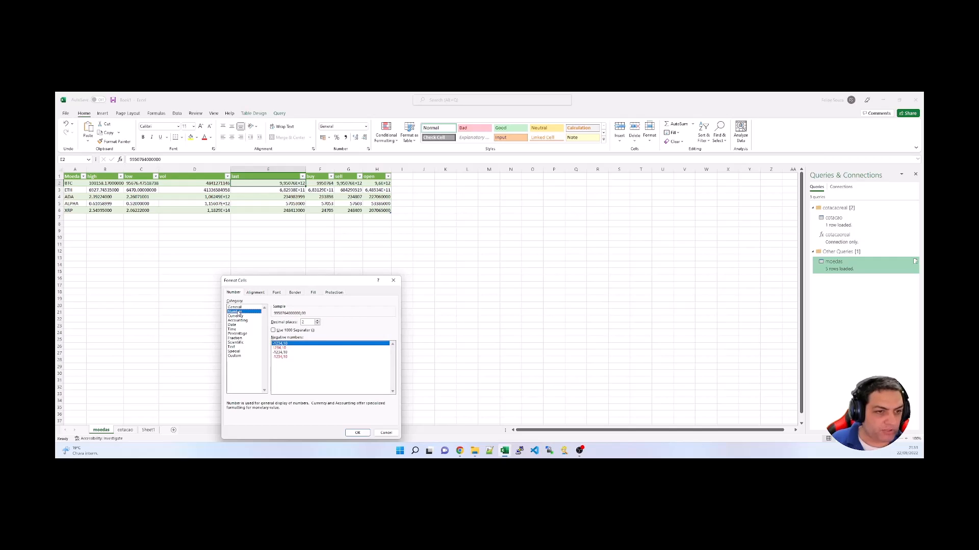
left_click(237, 307)
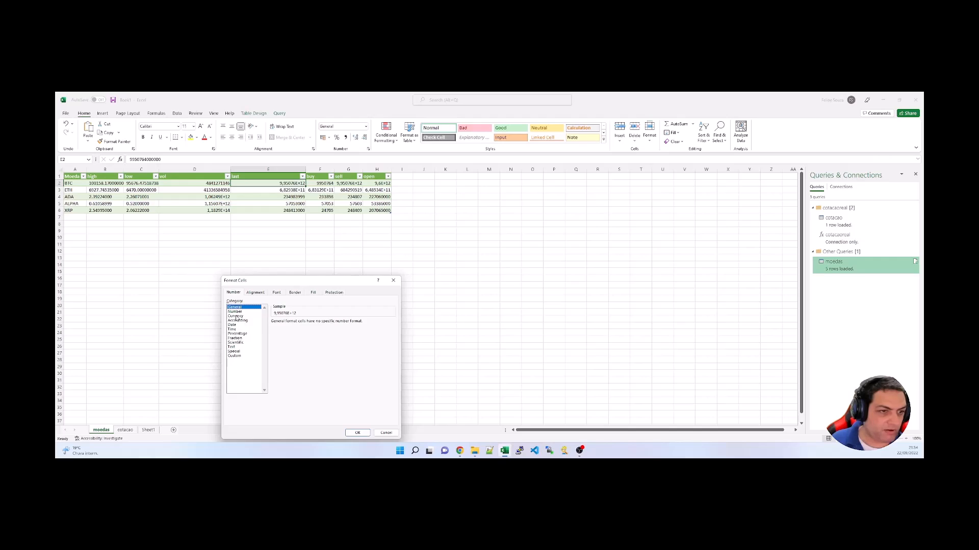
left_click(235, 312)
left_click(316, 325)
left_click(316, 325)
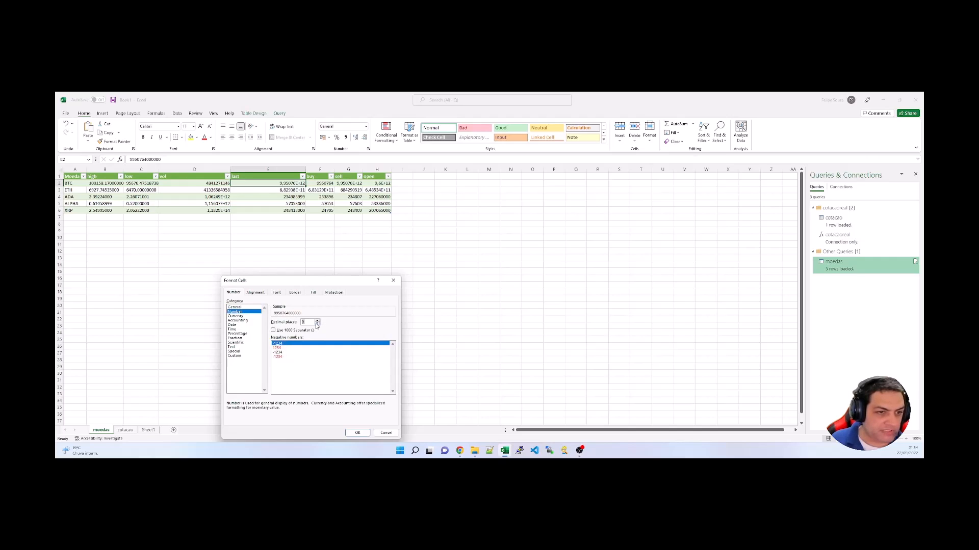
left_click(358, 433)
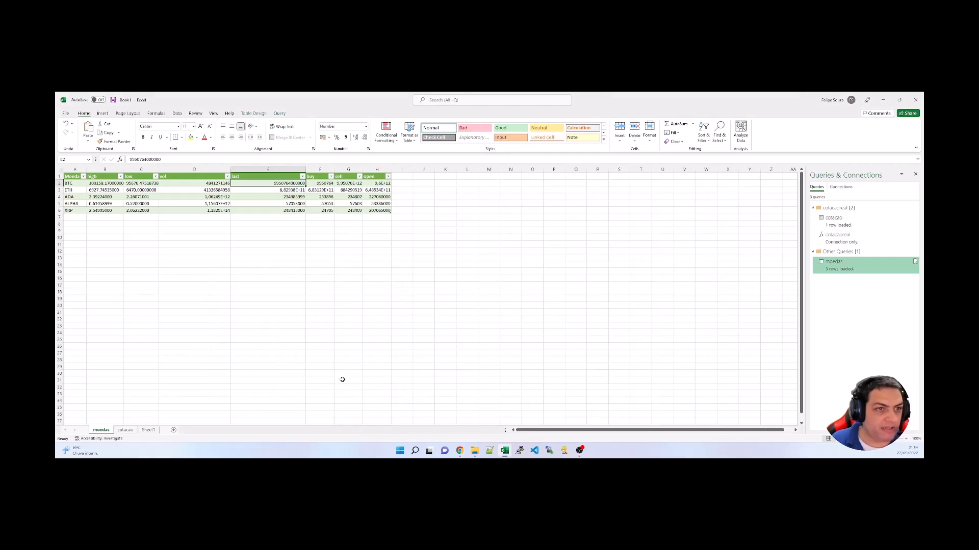
- Refresh all workbook queries several times to update the coin quotes in the moedas table
left_click(292, 189)
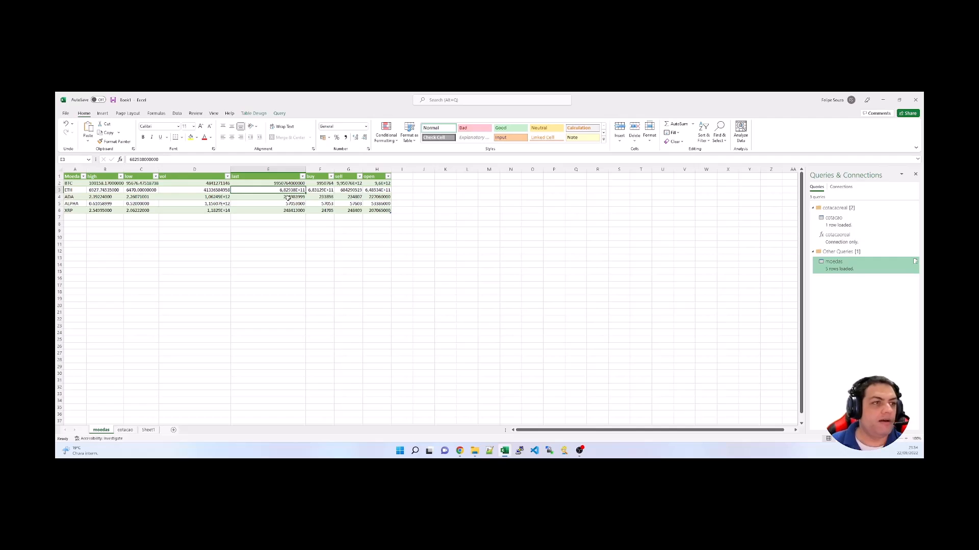
left_click(177, 113)
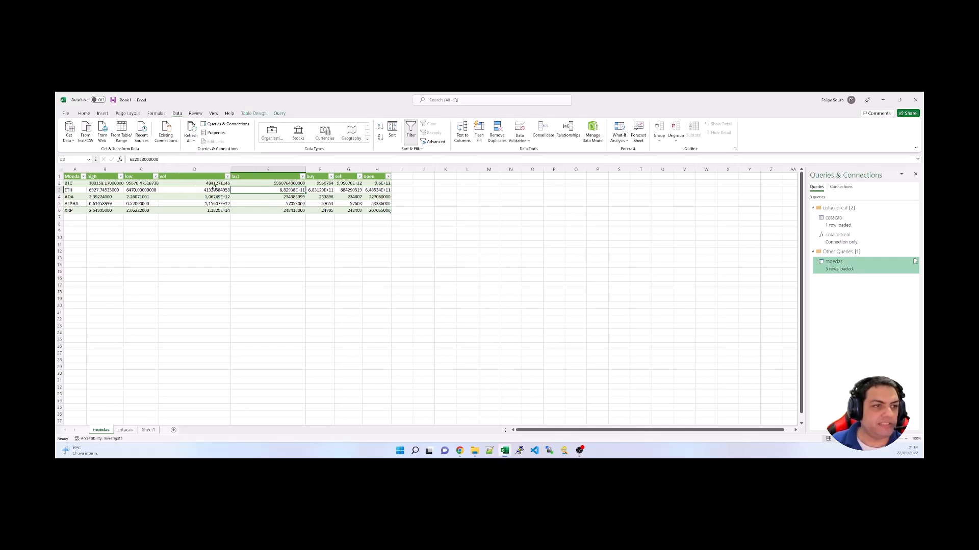
left_click(191, 129)
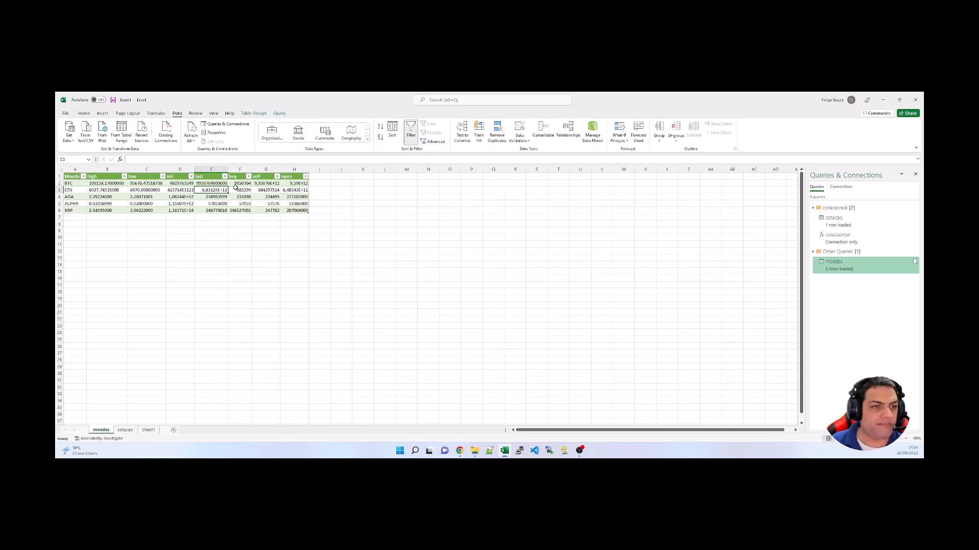
left_click(191, 129)
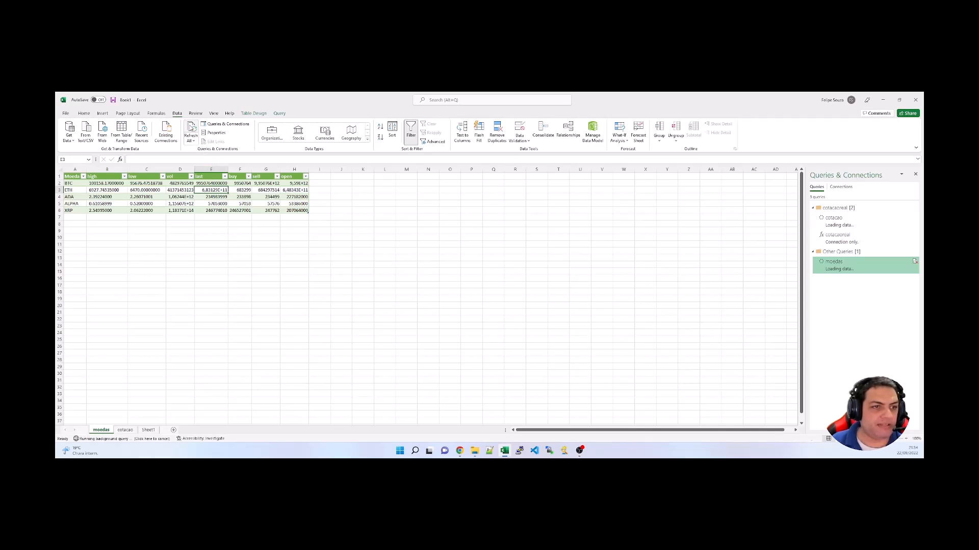
left_click(282, 197)
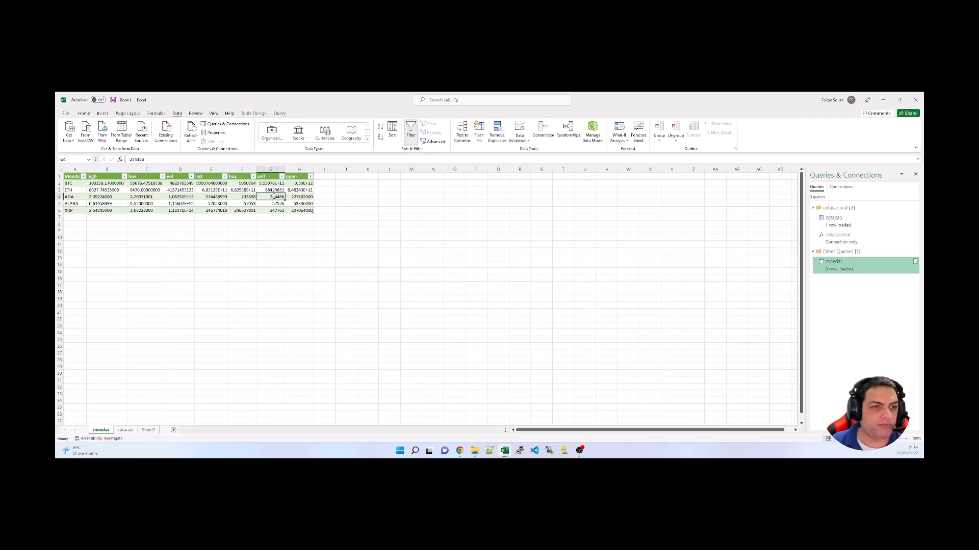
left_click(192, 128)
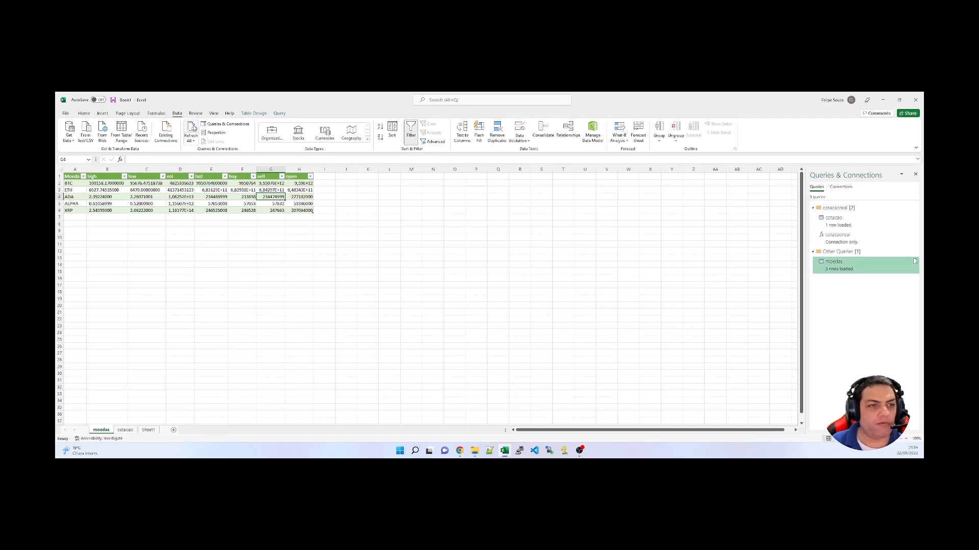
left_click(193, 127)
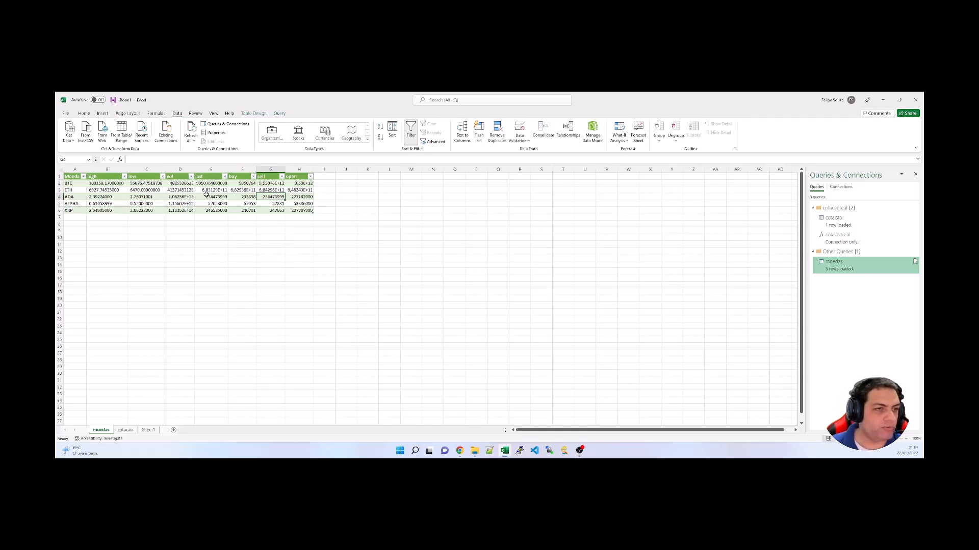
left_click_drag(75, 184, 77, 205)
left_click(73, 210)
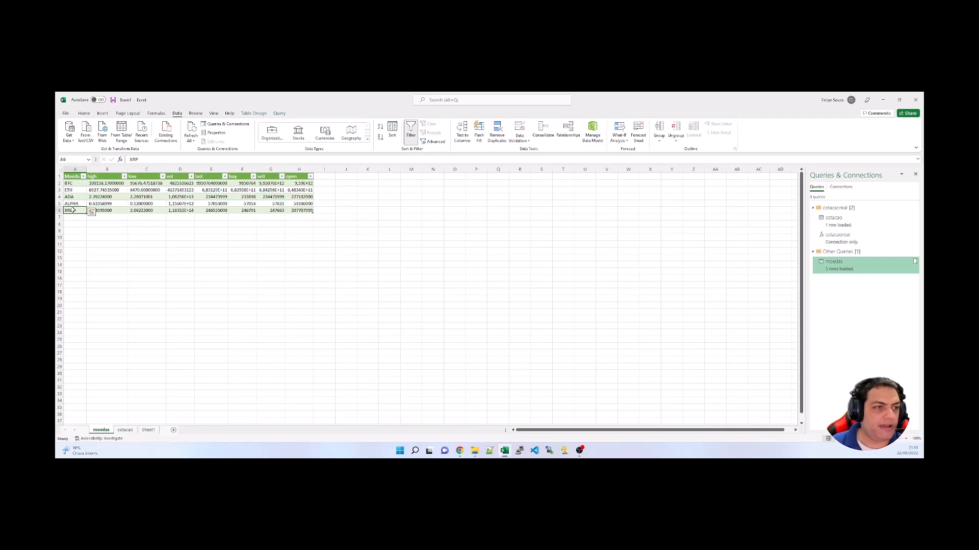
left_click(74, 217)
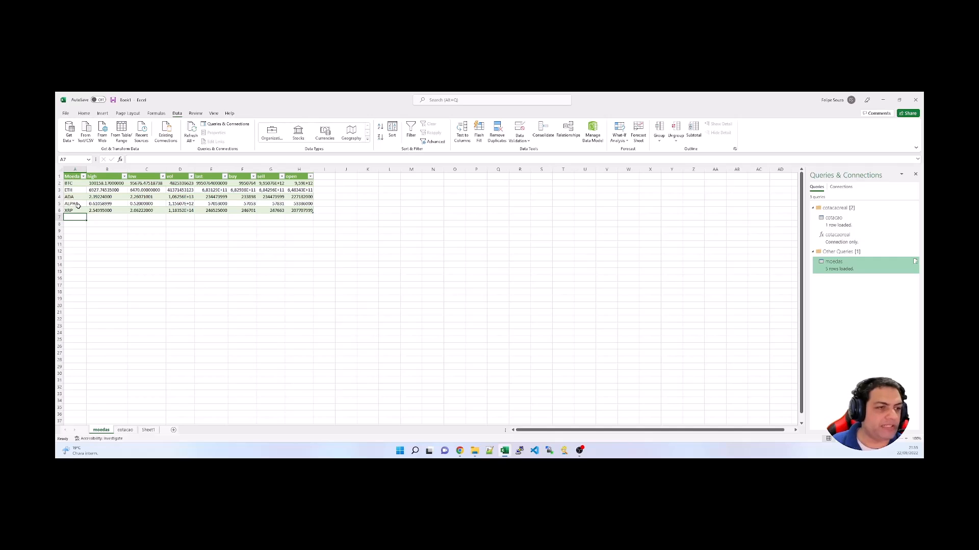